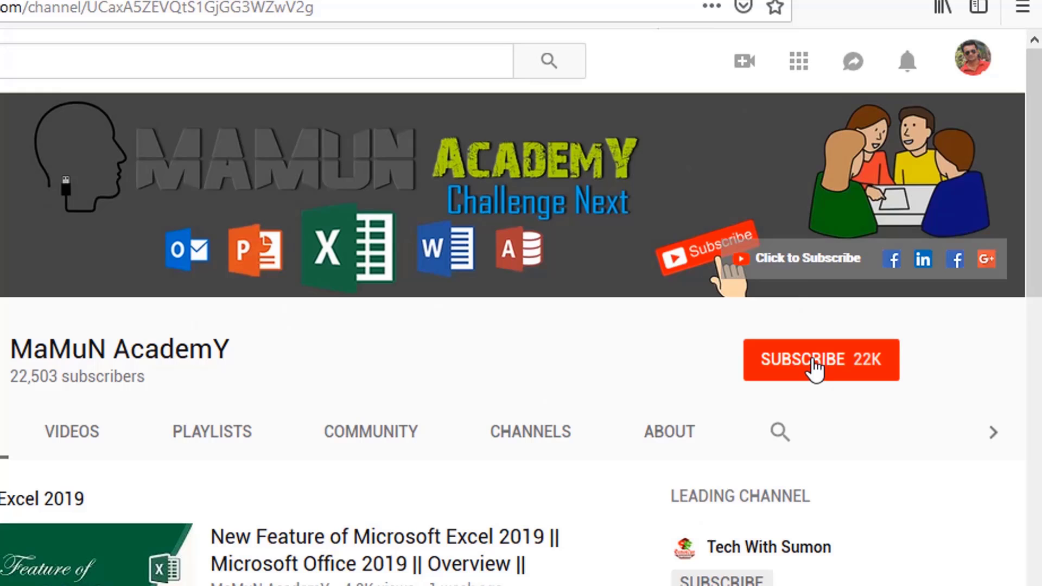
Subscribe to the MaMuN AcademY channel and turn on notifications for every new video
left_click(888, 301)
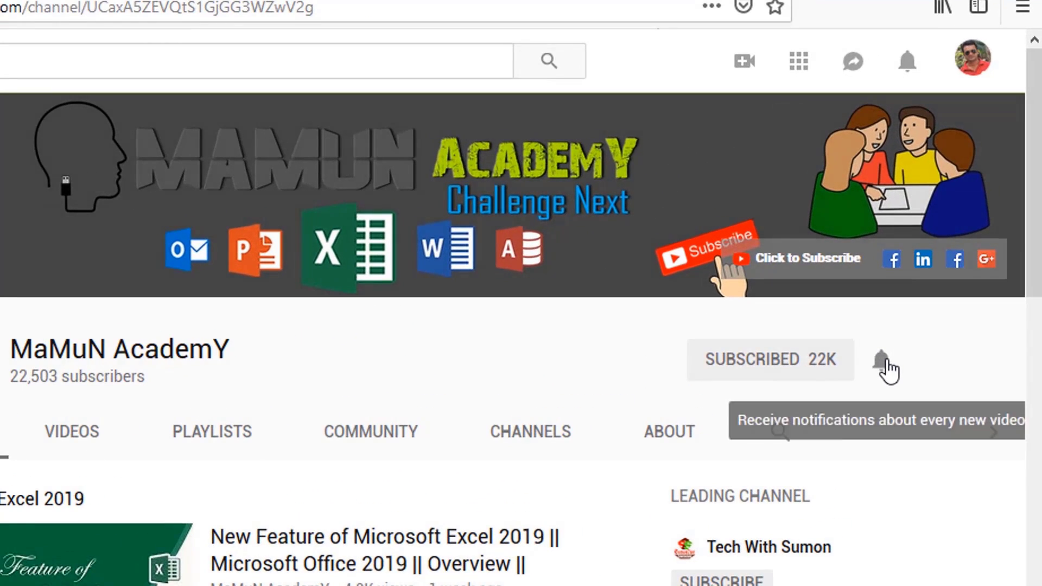
left_click(884, 372)
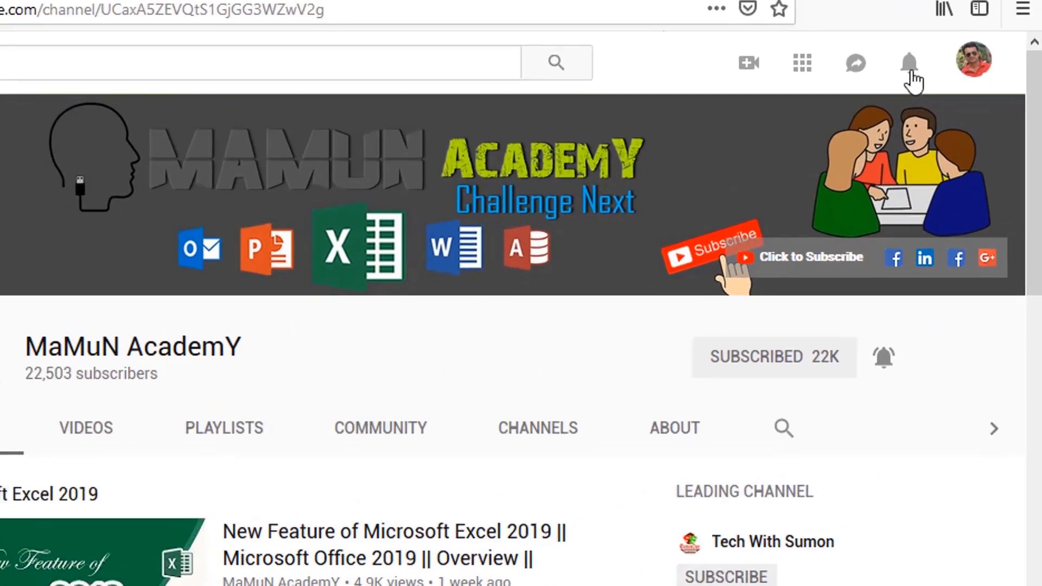
left_click(911, 68)
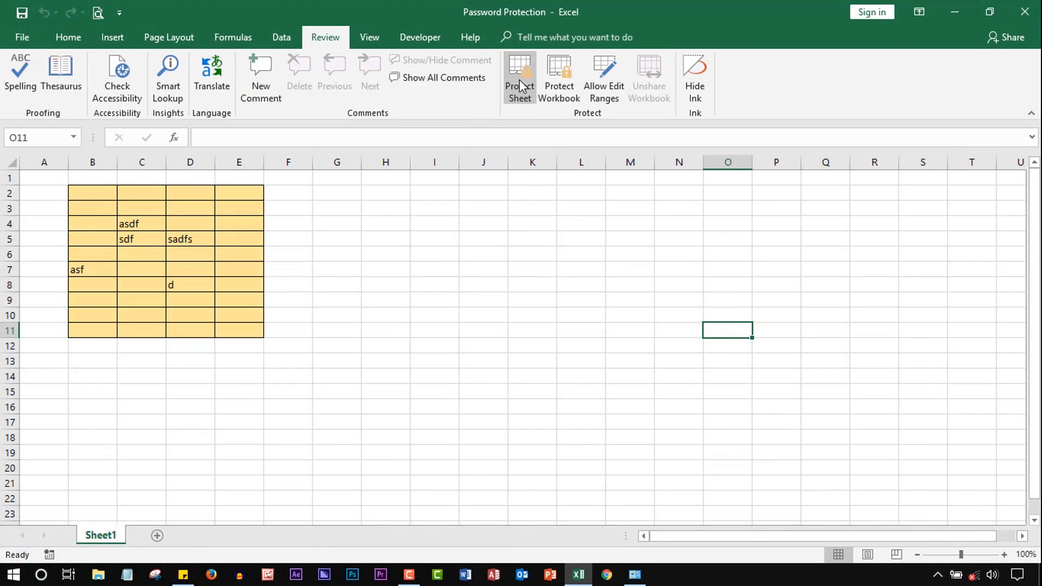
Protect Sheet1 with a password, keeping the default permissions, and confirm the sheet password
left_click(521, 85)
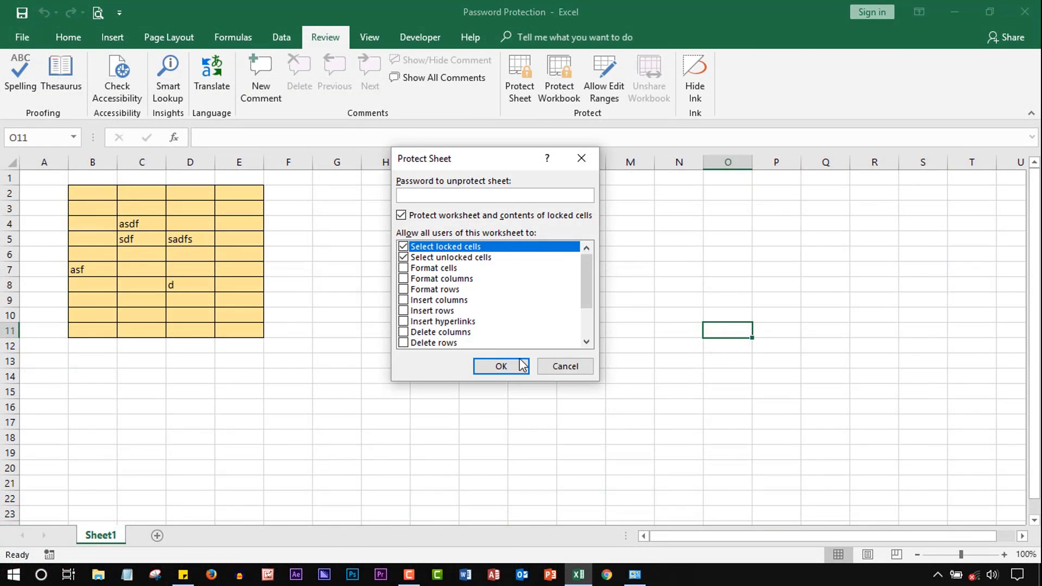
type("1")
left_click(520, 365)
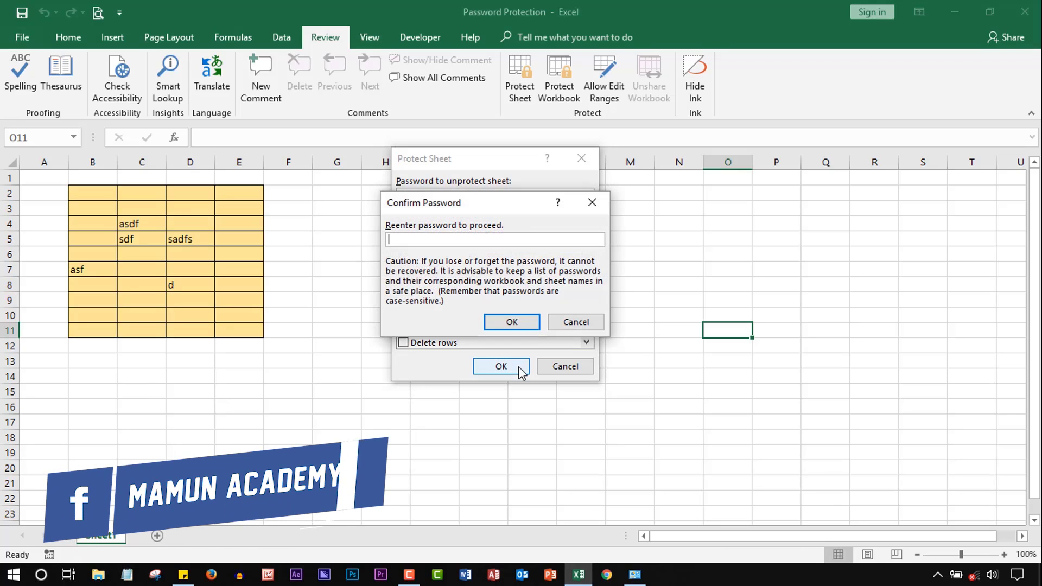
type("1")
left_click(521, 322)
Try to enter d in locked cell K9 outside the coloured table and dismiss the alert
left_click(616, 316)
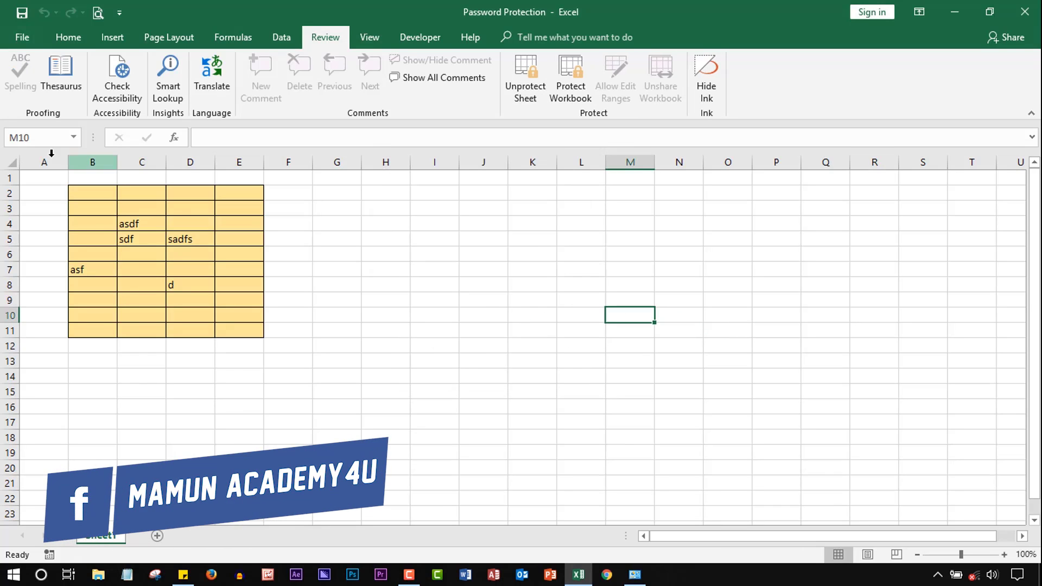
left_click(649, 285)
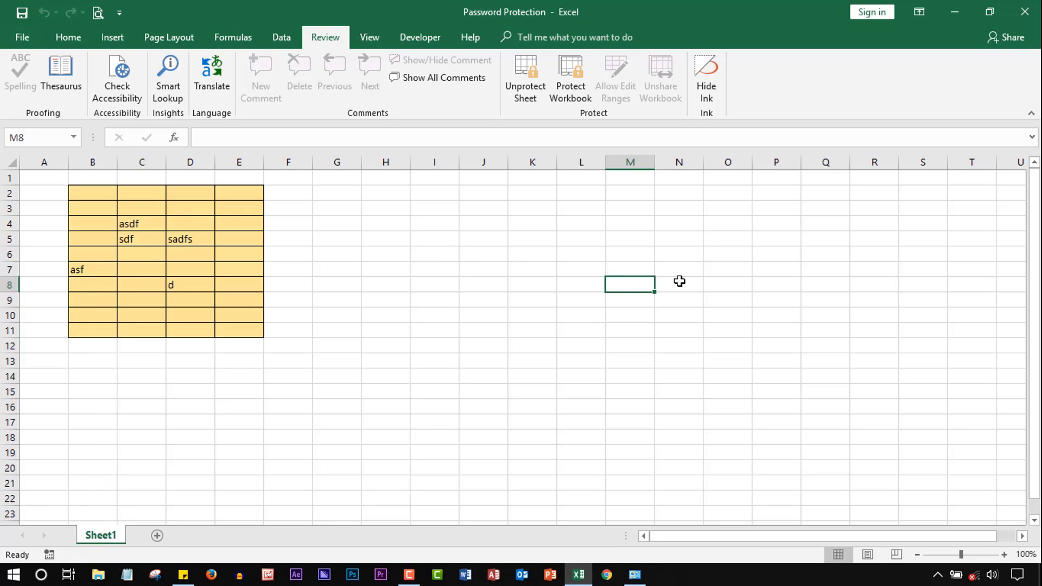
left_click(525, 298)
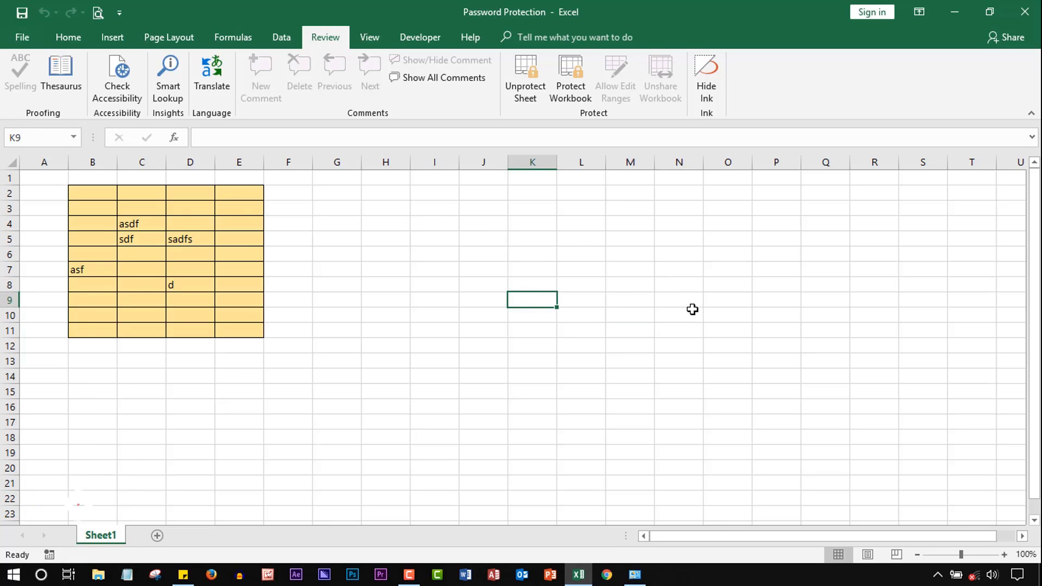
key("d")
left_click(538, 333)
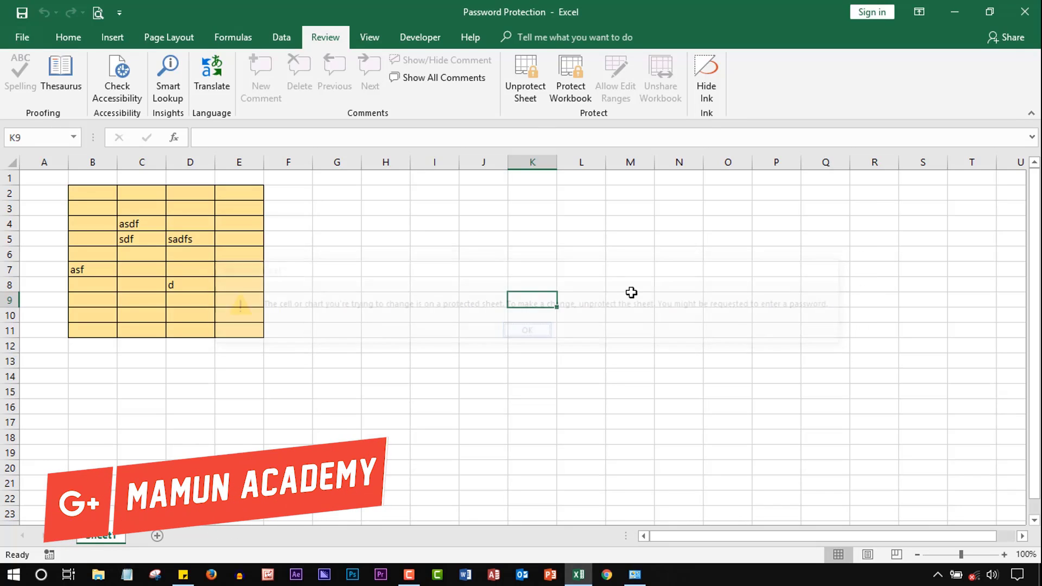
Enter sadfsad in cell E6 and sdfsfd in cell D8 of the coloured table
left_click(261, 258)
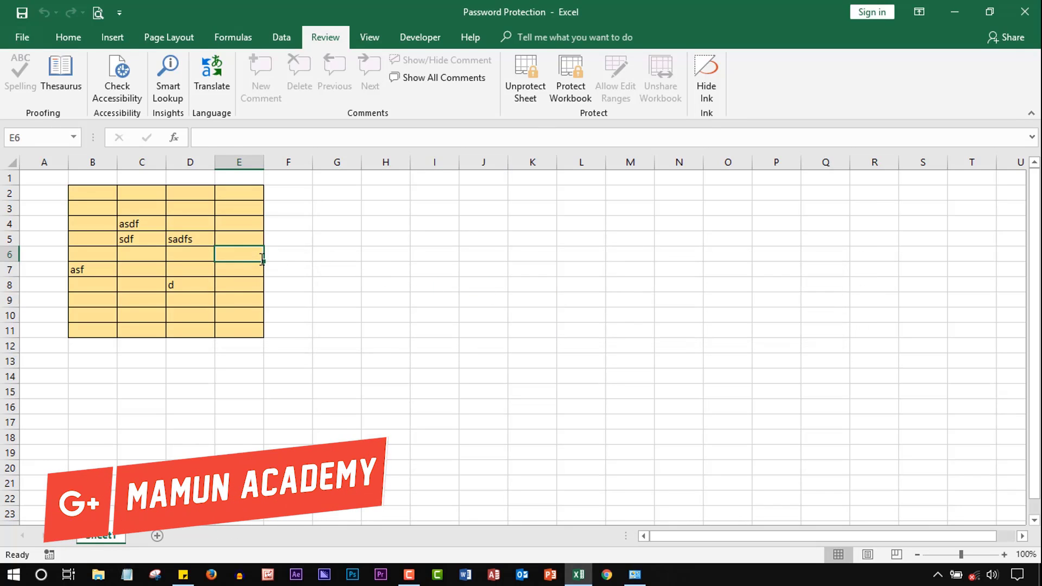
type("sadfsad")
left_click(174, 286)
type("sdfsfd")
left_click(252, 324)
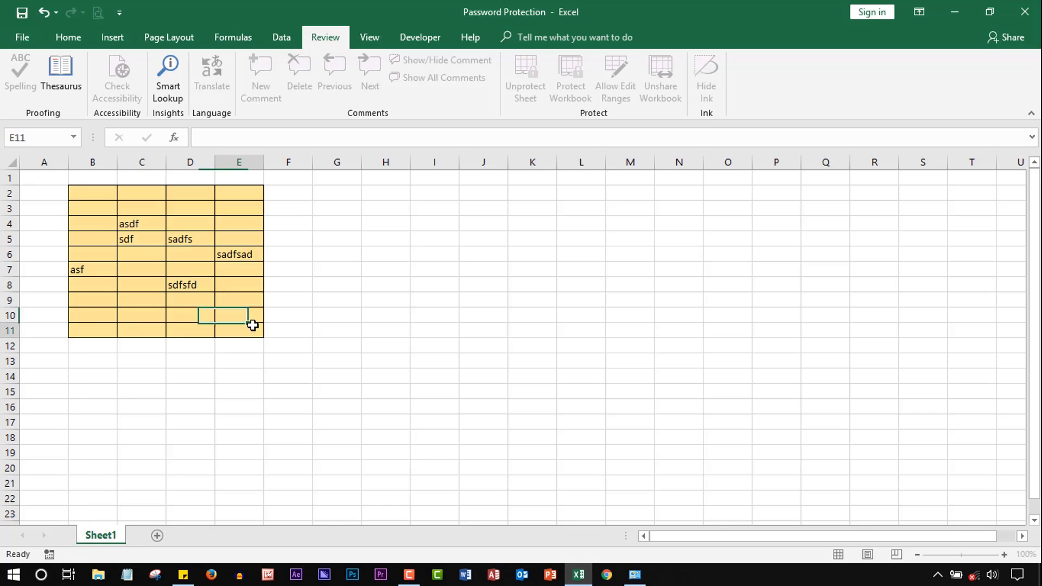
left_click(307, 349)
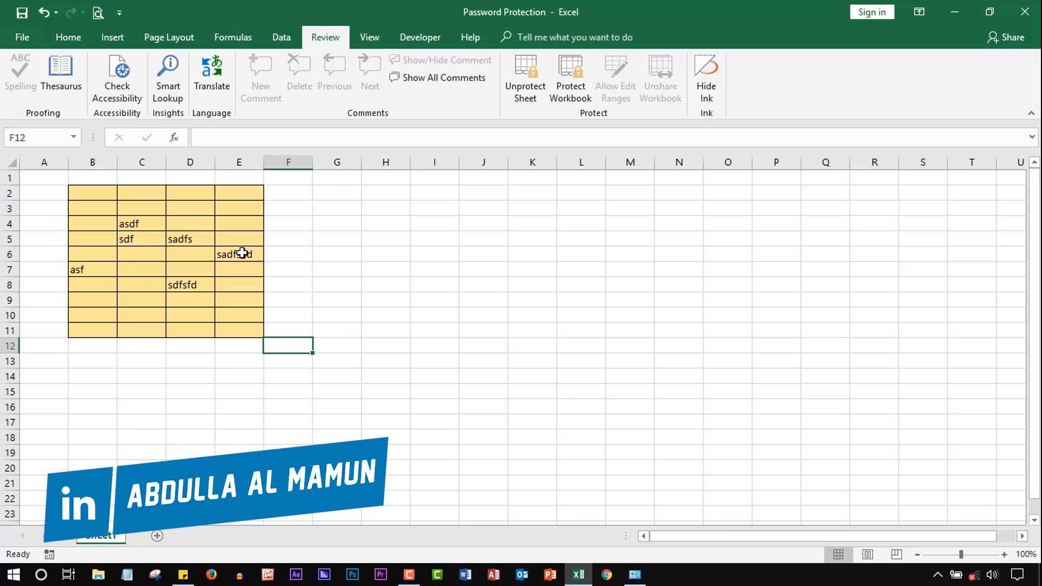
Enter asdfs in cell D4, and try to edit a locked cell in column L outside the table
left_click(190, 224)
type("asdfs")
double_click(585, 287)
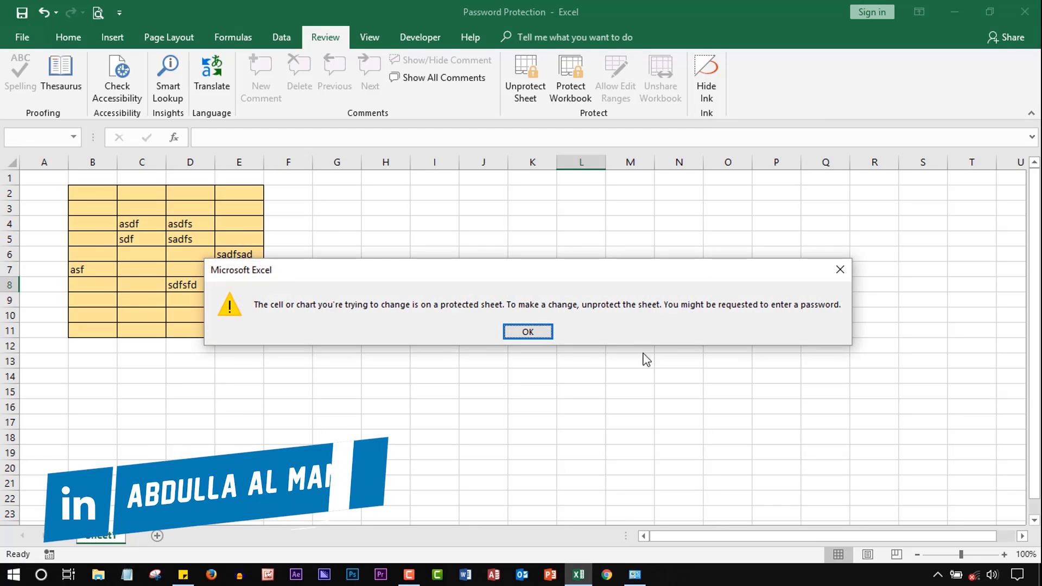
left_click(534, 332)
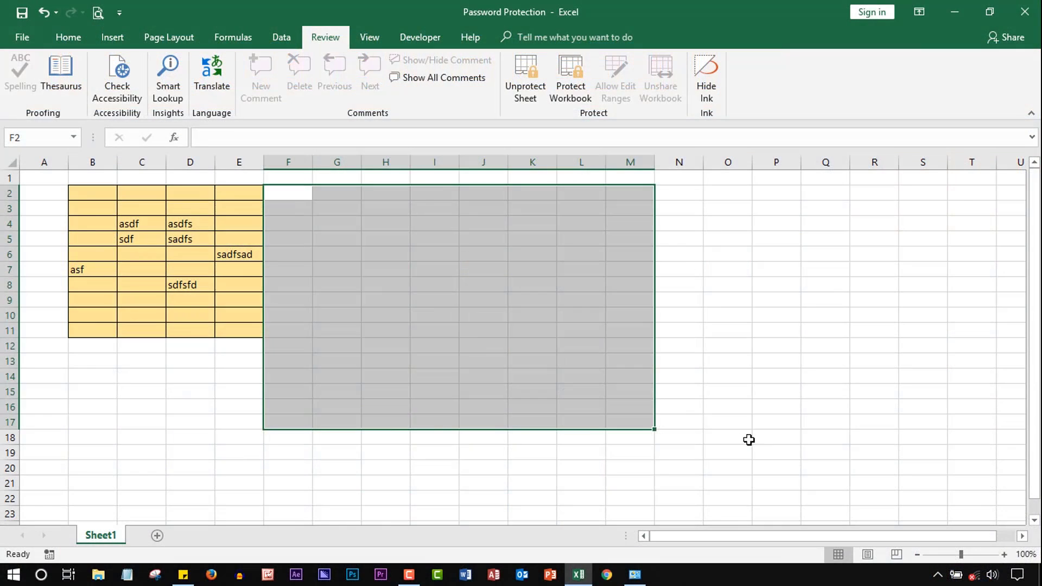
left_click_drag(635, 299, 726, 263)
left_click(727, 269)
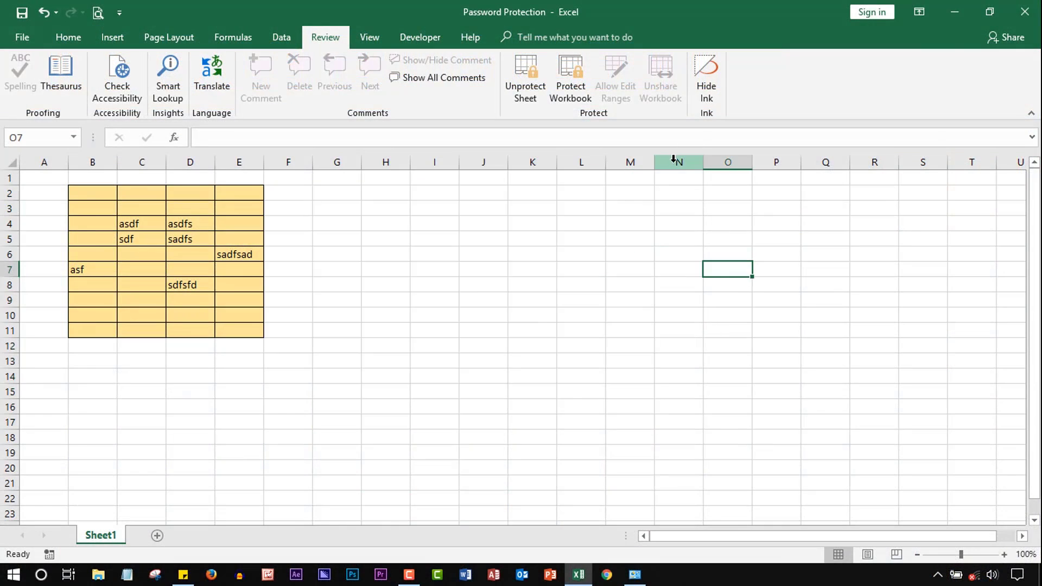
left_click_drag(673, 158, 930, 159)
left_click_drag(483, 270, 532, 407)
left_click(728, 345)
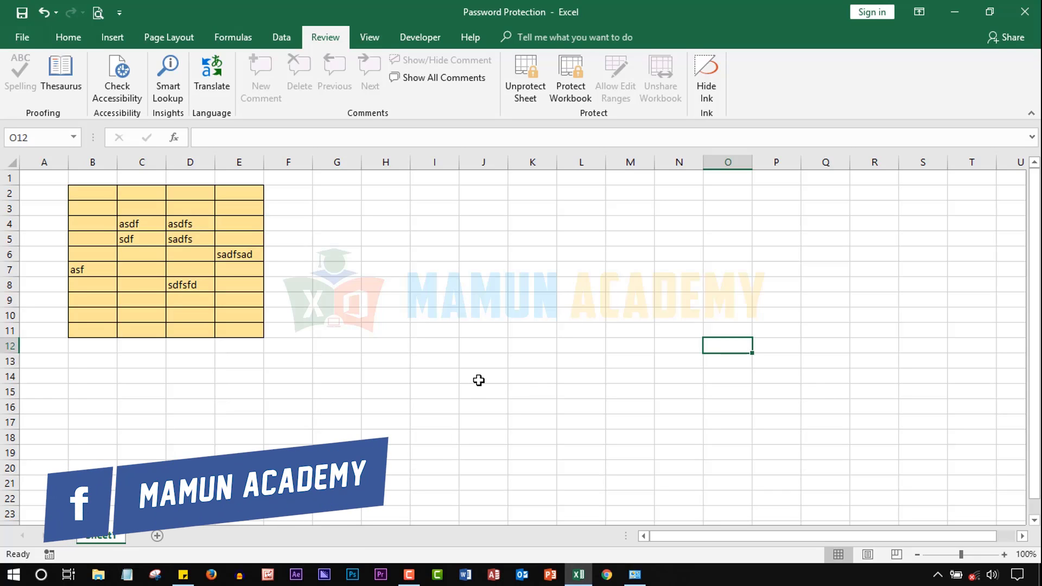
Close the Password Protection workbook without saving the changes
left_click(1025, 12)
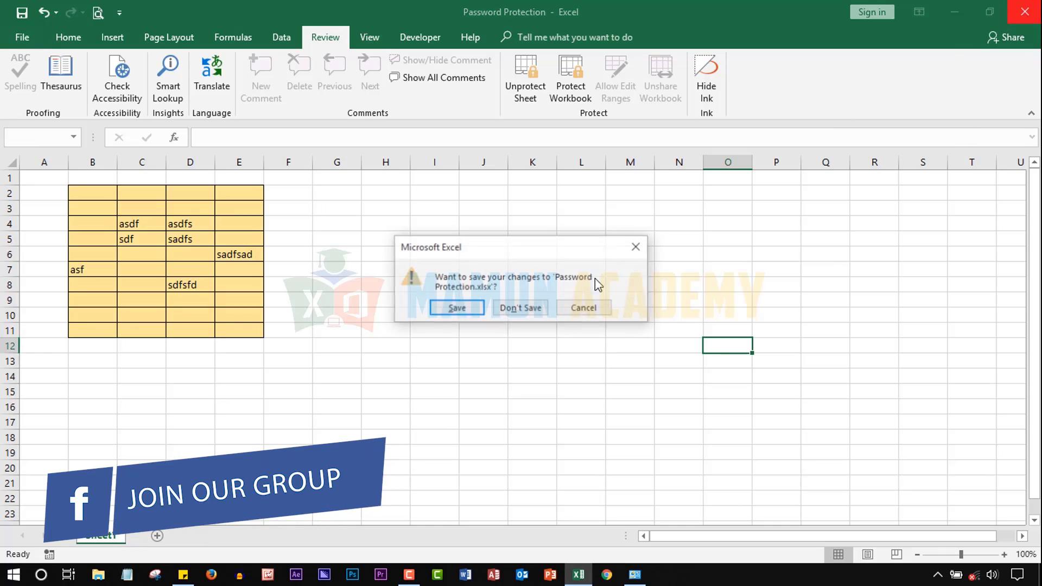
left_click(508, 308)
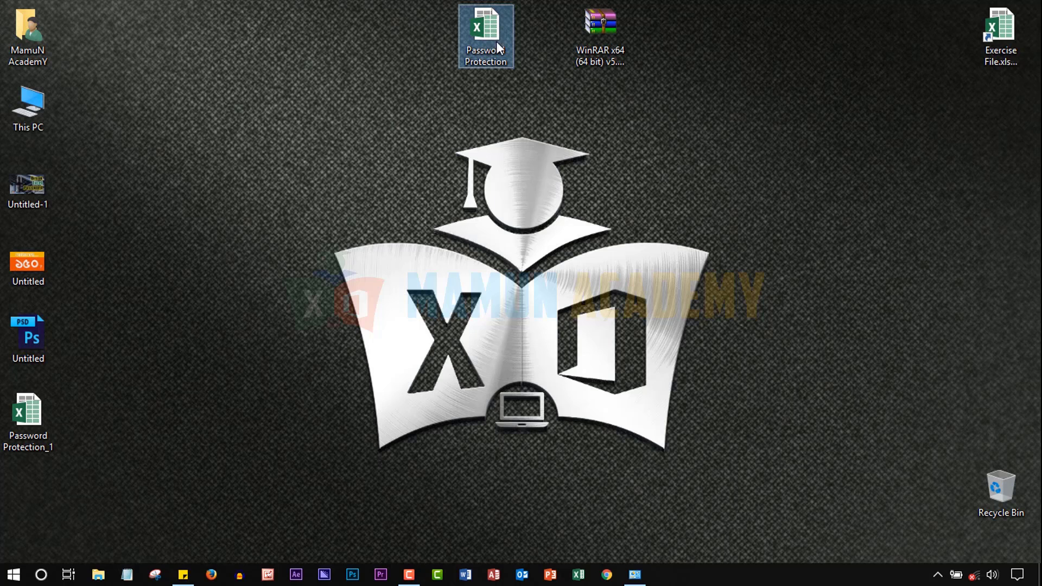
Rearrange the desktop icons so the WinRAR archive sits lower and farther from the Password Protection workbook
left_click_drag(496, 41, 454, 141)
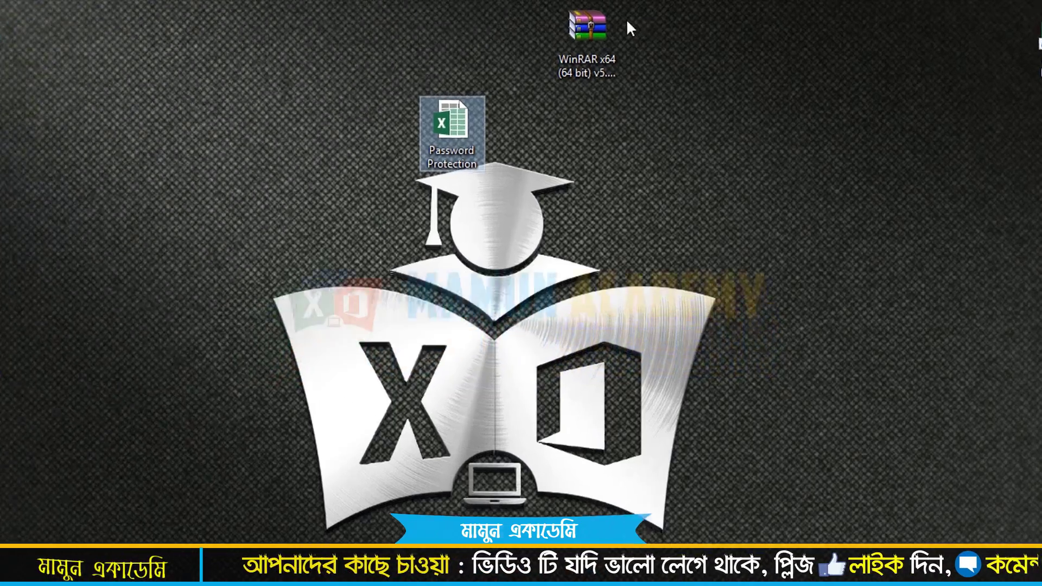
left_click_drag(601, 25, 718, 91)
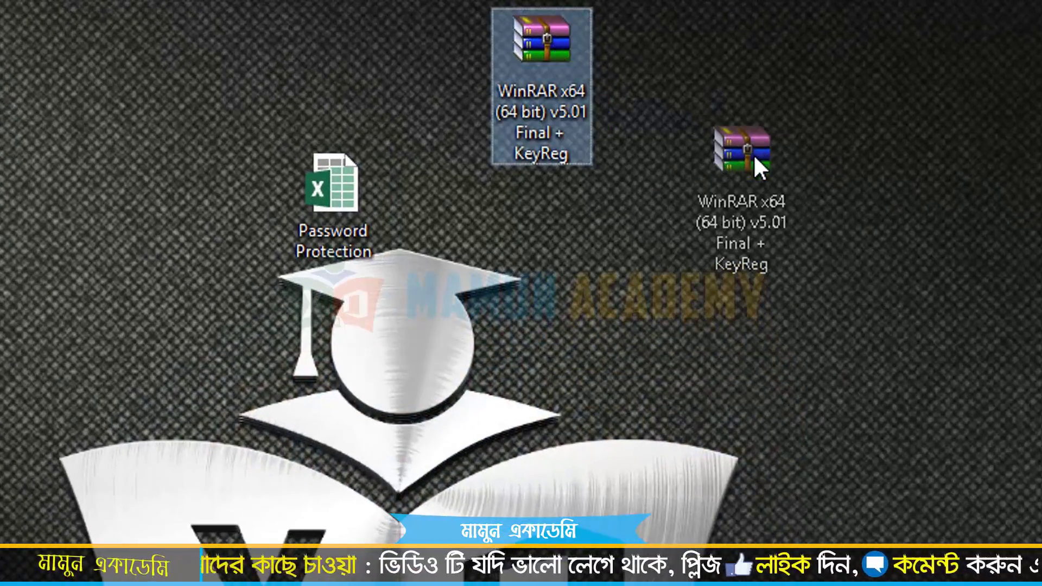
left_click_drag(753, 154, 754, 154)
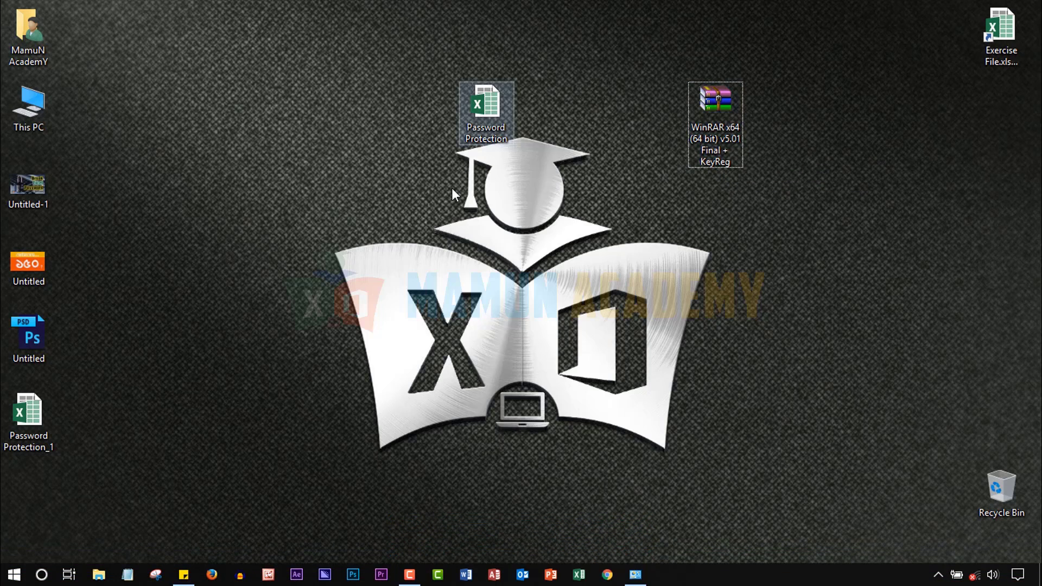
left_click_drag(500, 109, 493, 57)
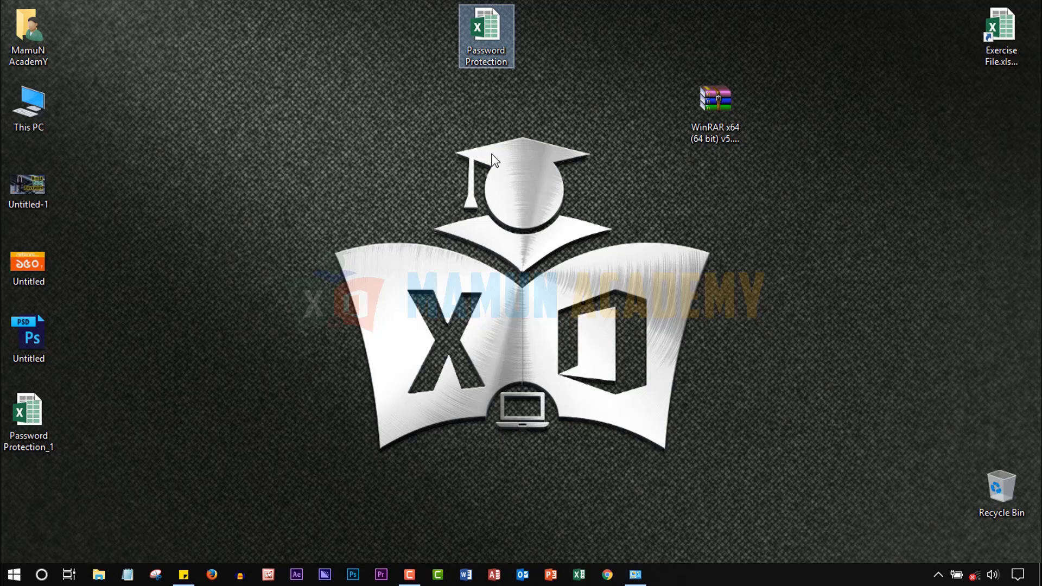
left_click(782, 373)
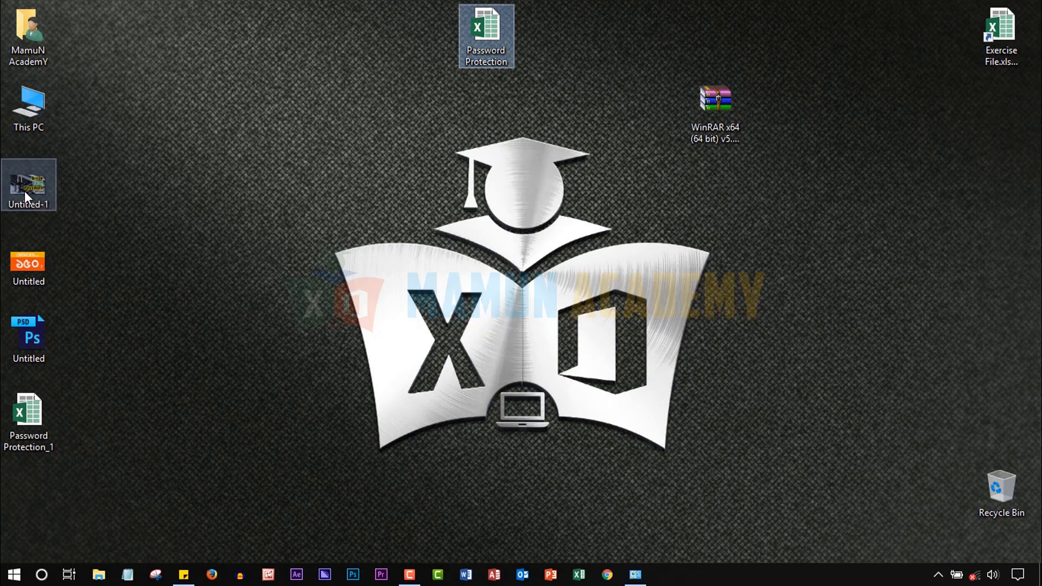
left_click(43, 341)
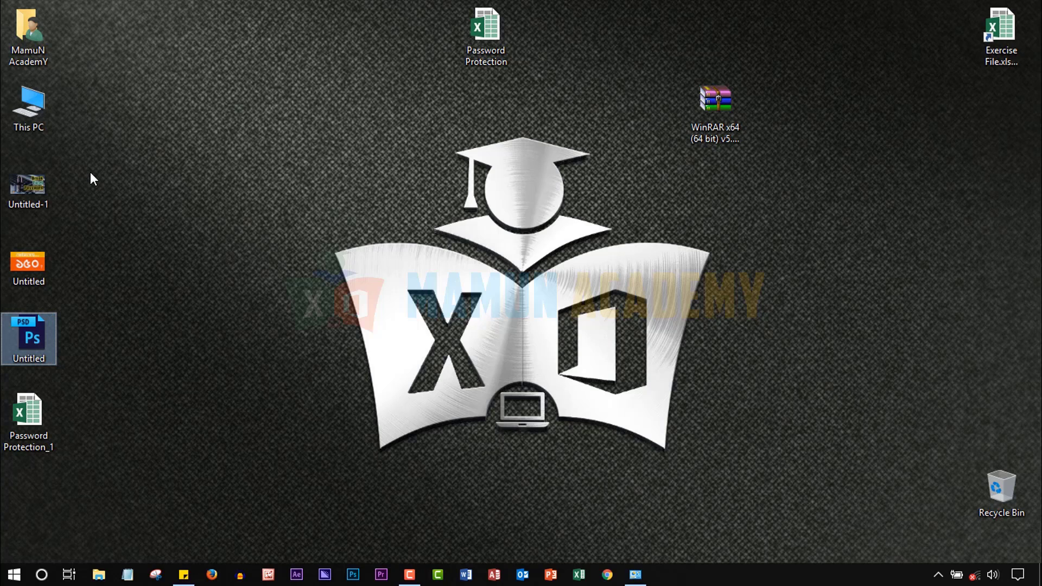
left_click(477, 34)
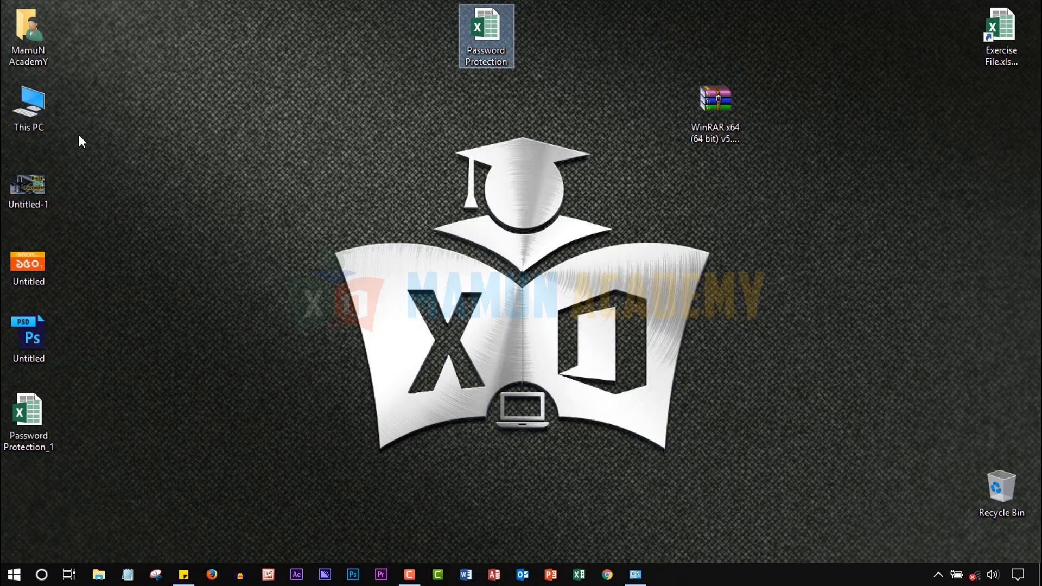
Open This PC and turn on the display of file name extensions
double_click(34, 115)
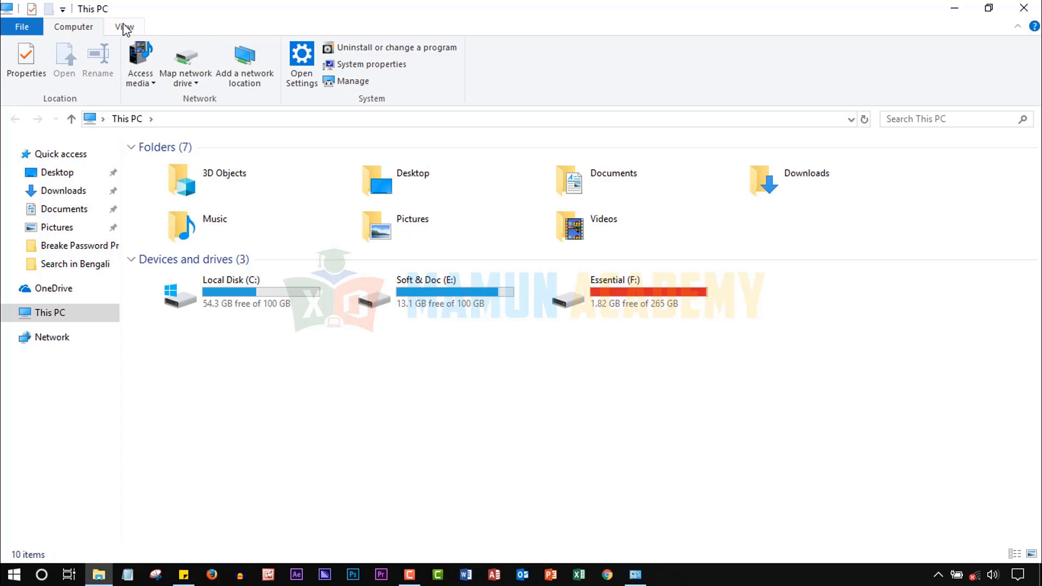
left_click(124, 27)
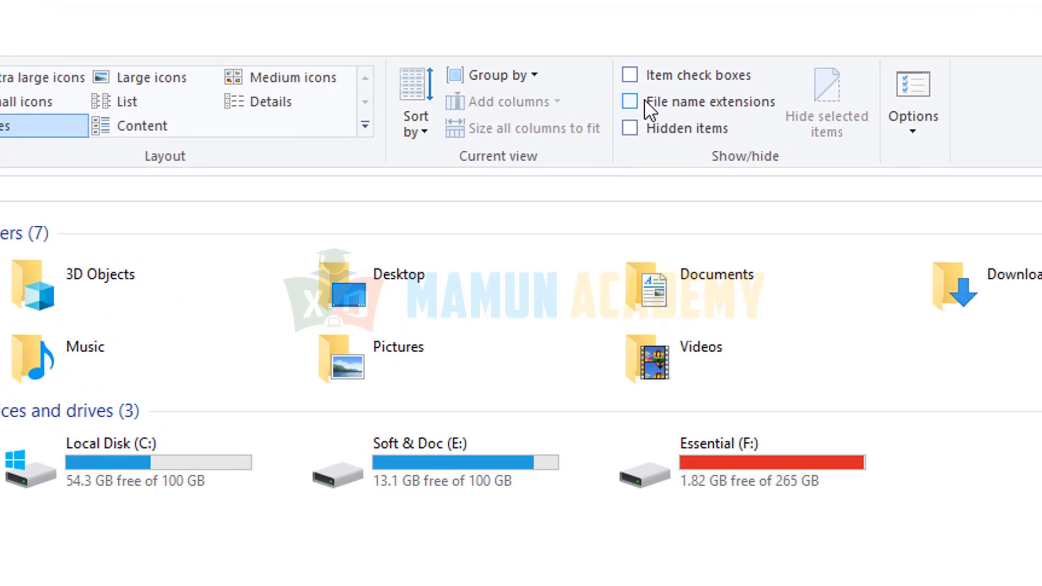
left_click(644, 104)
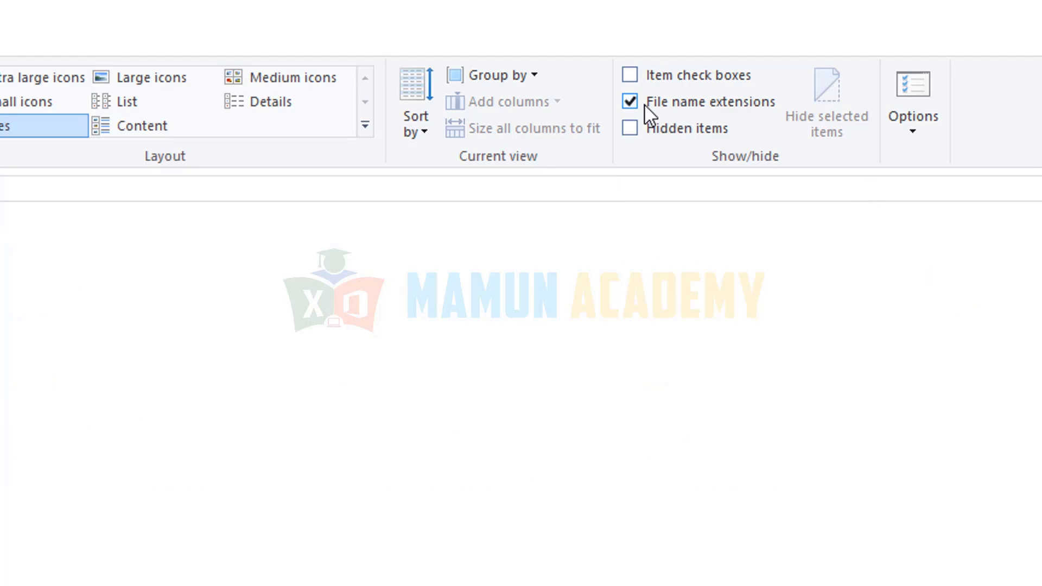
Close the already open Control Panel window and return to This PC
left_click(637, 580)
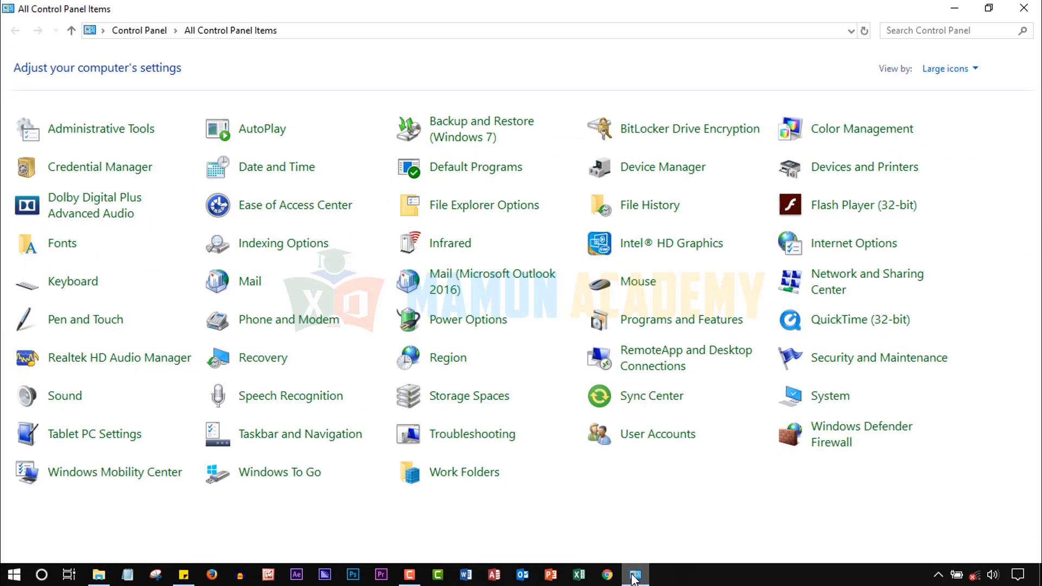
left_click(1024, 7)
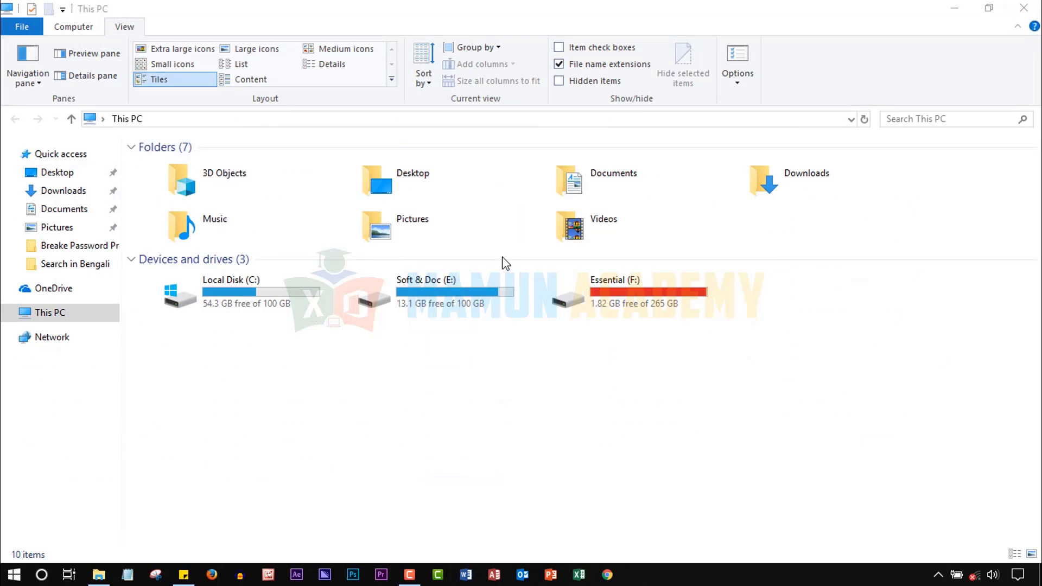
left_click(468, 376)
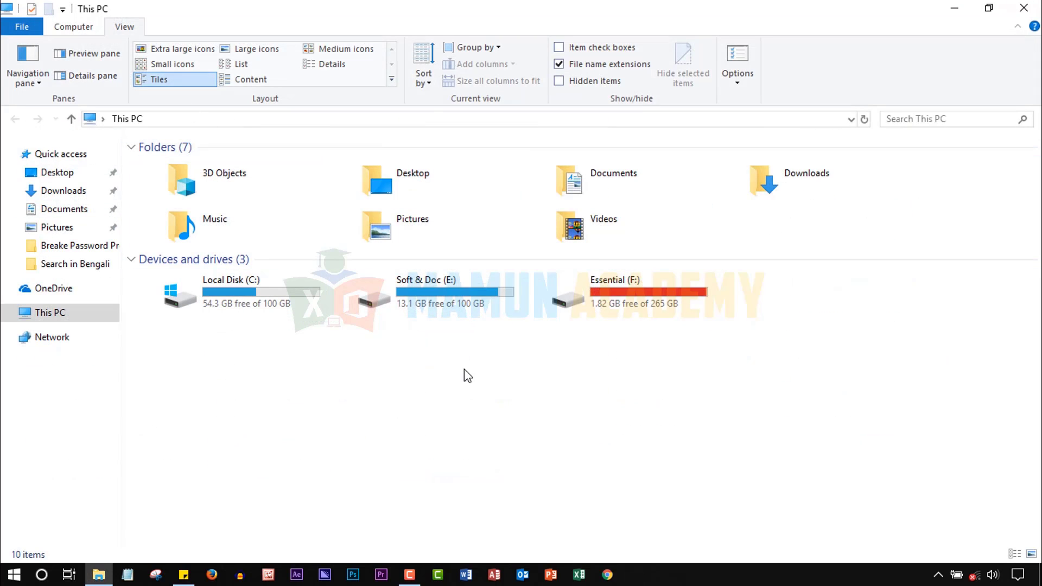
Search Windows for con, open Control Panel, and open File Explorer Options
left_click(41, 574)
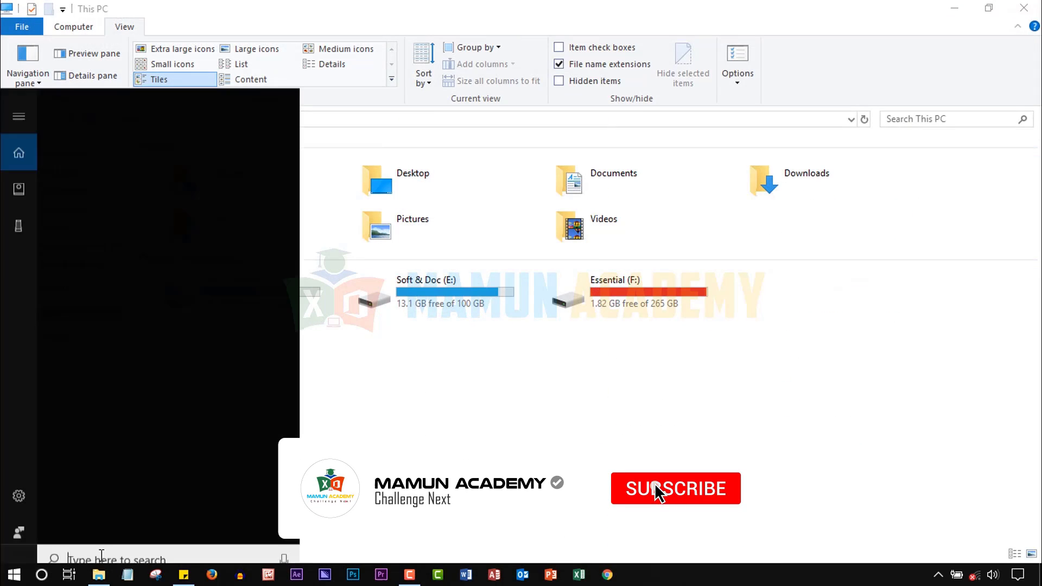
type("con")
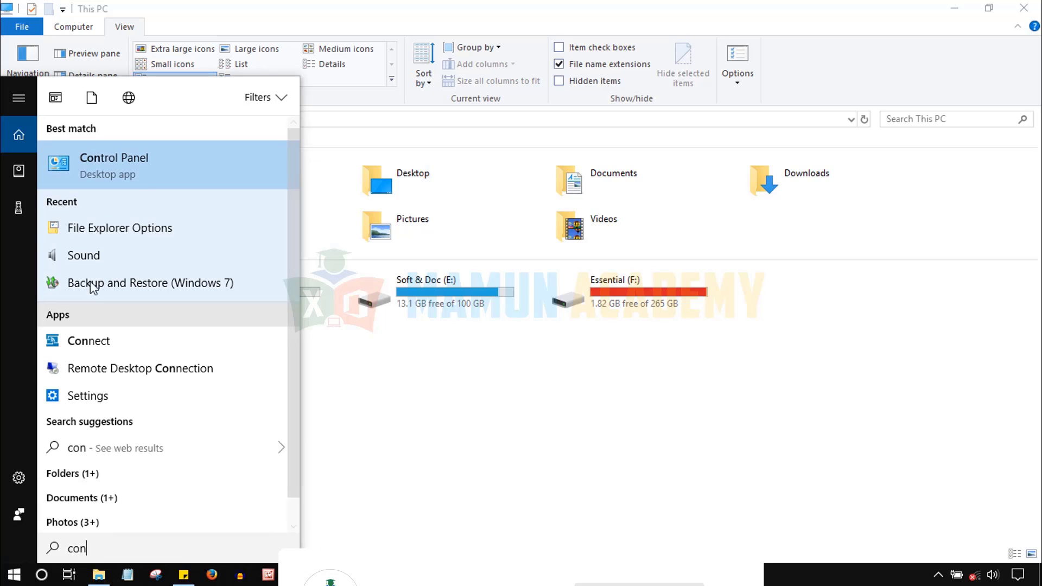
left_click(132, 173)
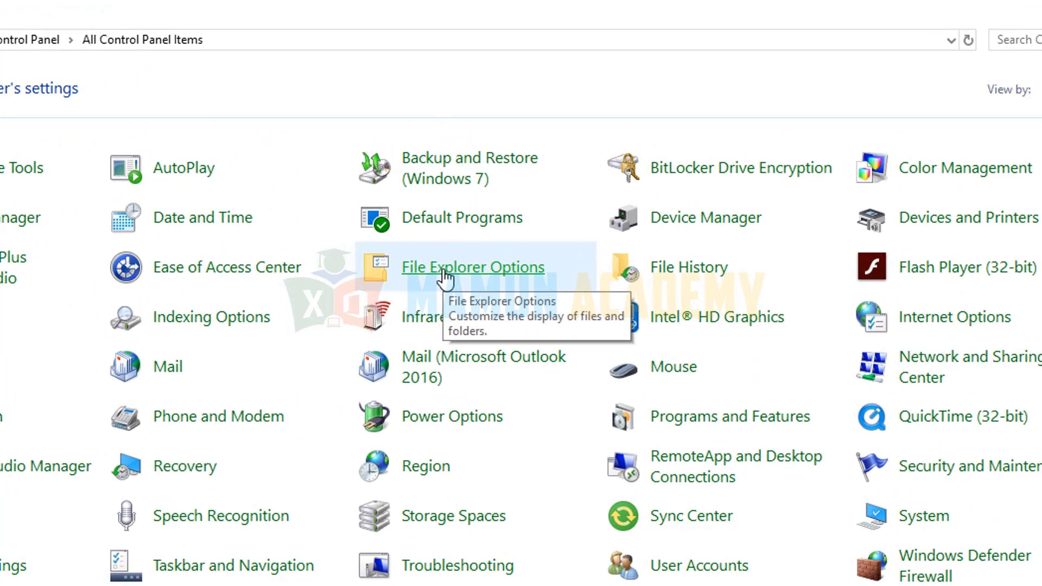
left_click(445, 272)
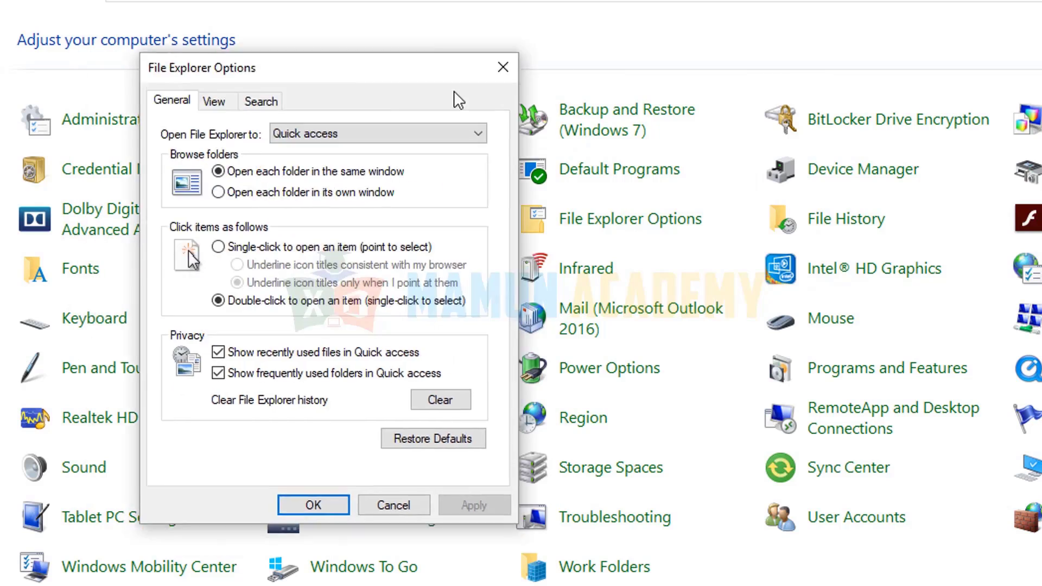
Turn off hiding extensions for known file types, apply the change, and close the open Control Panel and This PC windows
left_click_drag(454, 90, 787, 135)
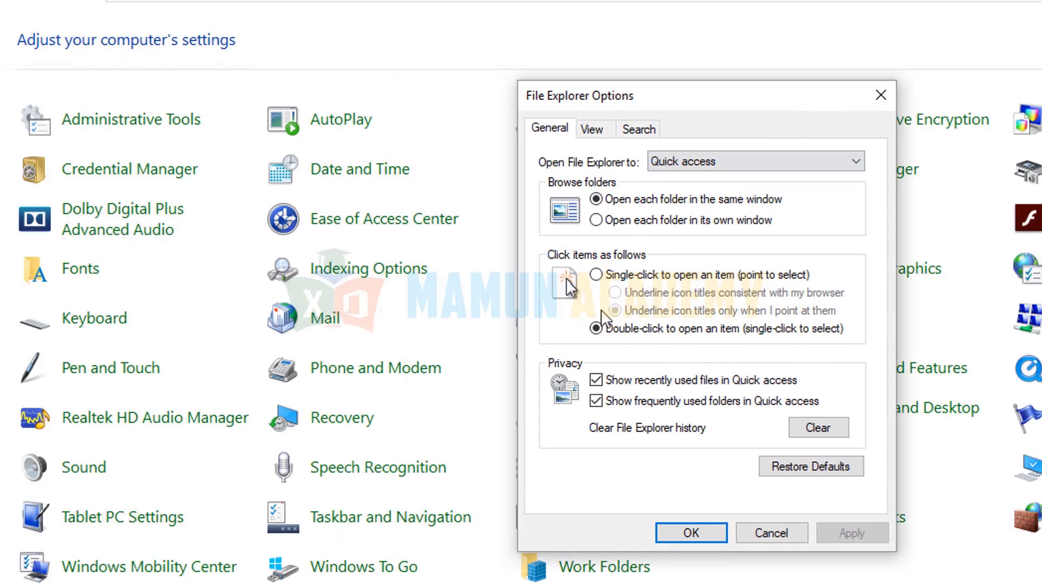
left_click(592, 129)
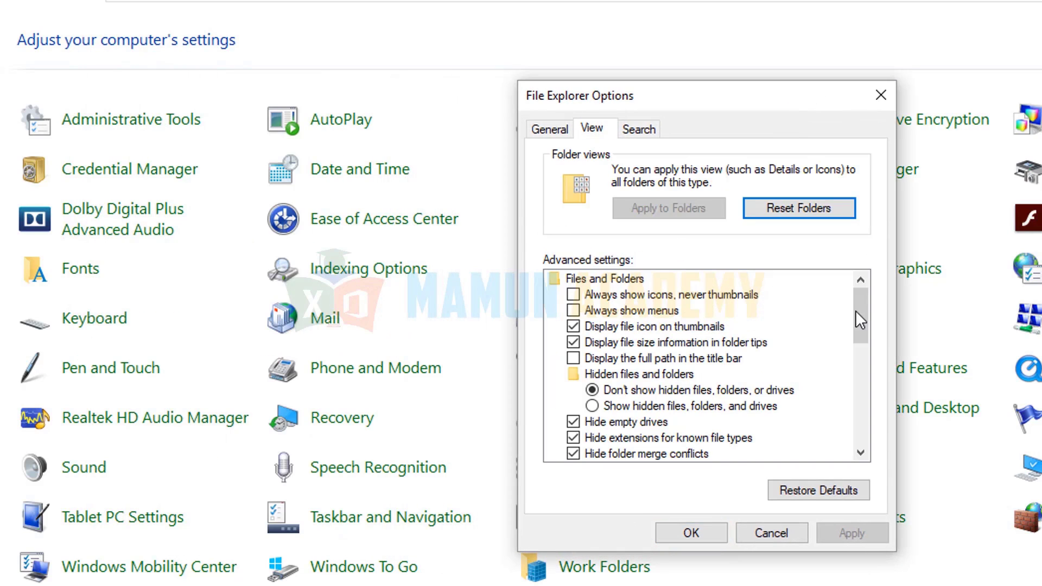
left_click_drag(864, 311, 868, 333)
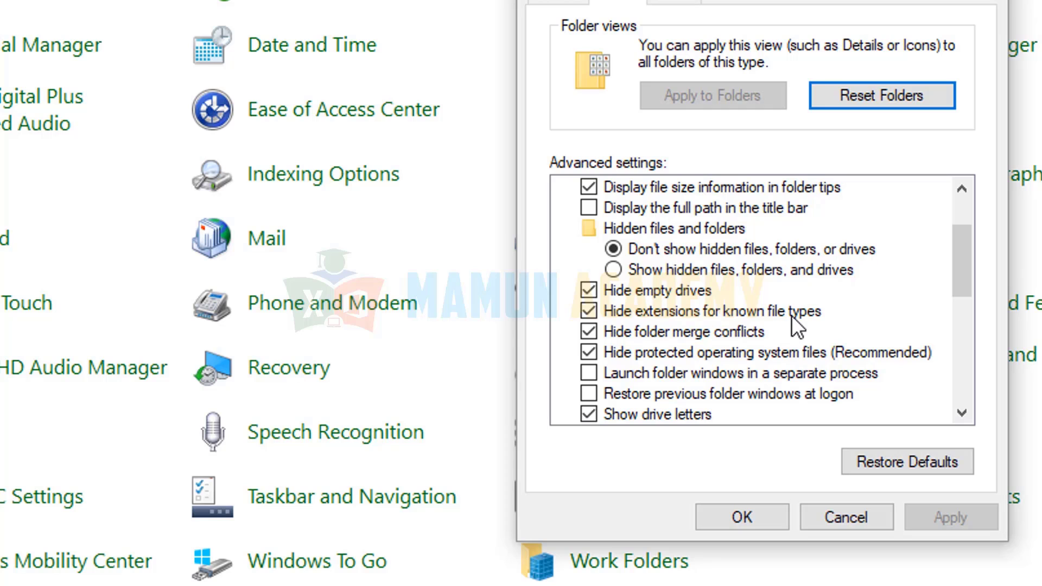
left_click(701, 315)
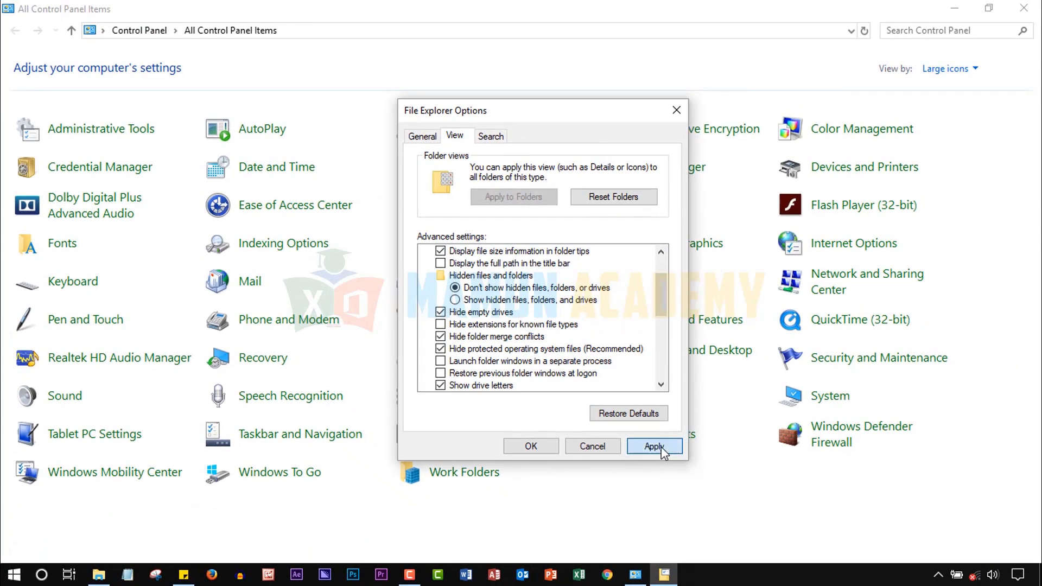
left_click(929, 512)
left_click(752, 512)
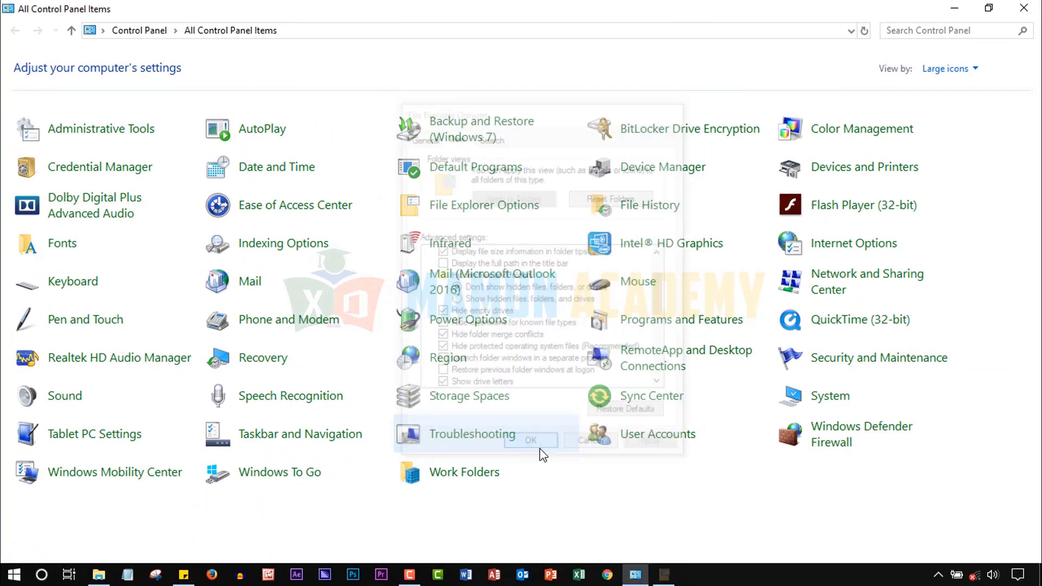
left_click(1024, 7)
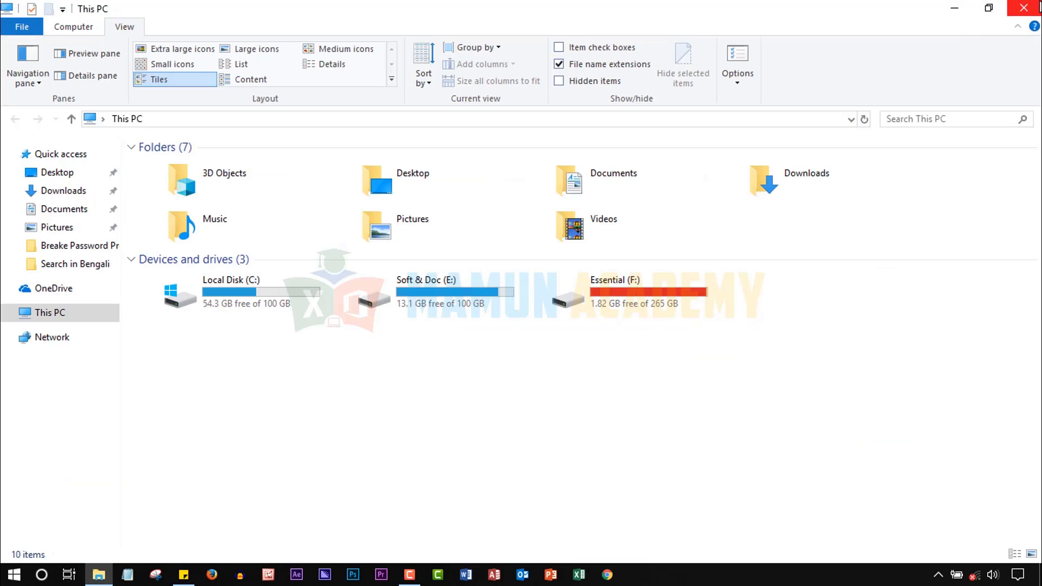
left_click(1034, 6)
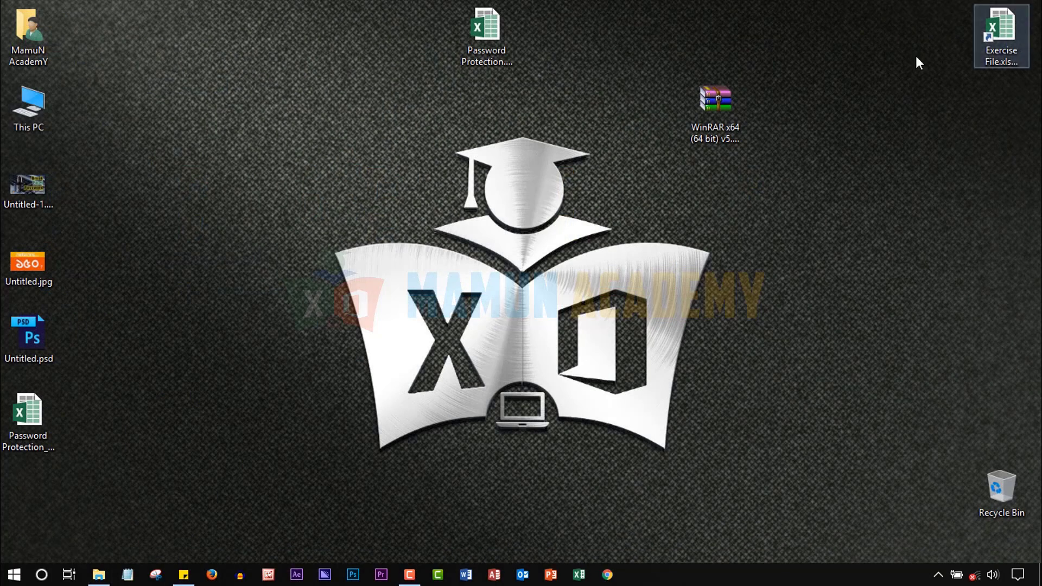
Open the Password Protection workbook's name for editing and highlight its xlsx extension, leaving the name as it is
left_click(513, 44)
right_click(496, 30)
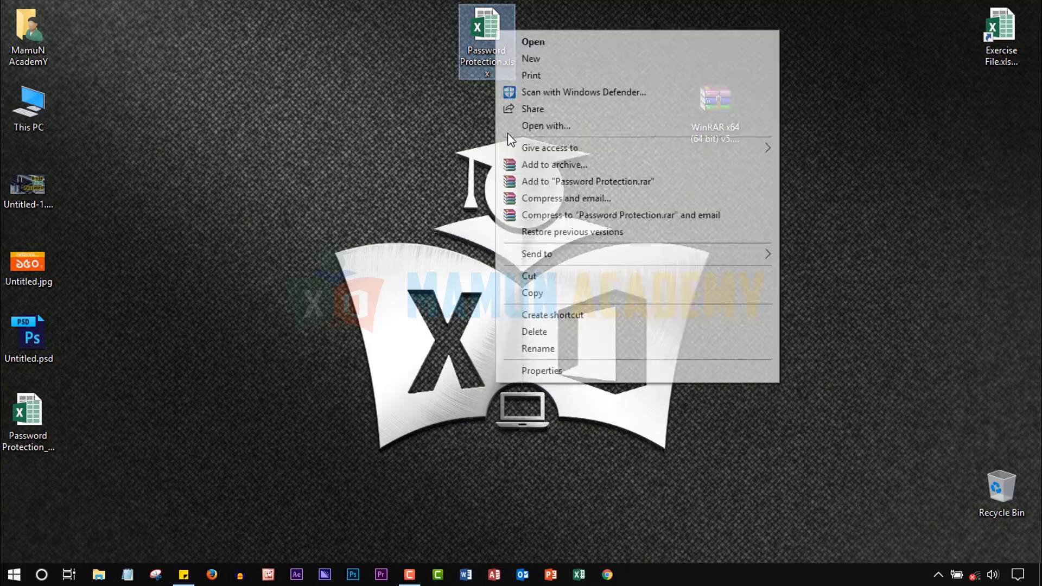
left_click(545, 348)
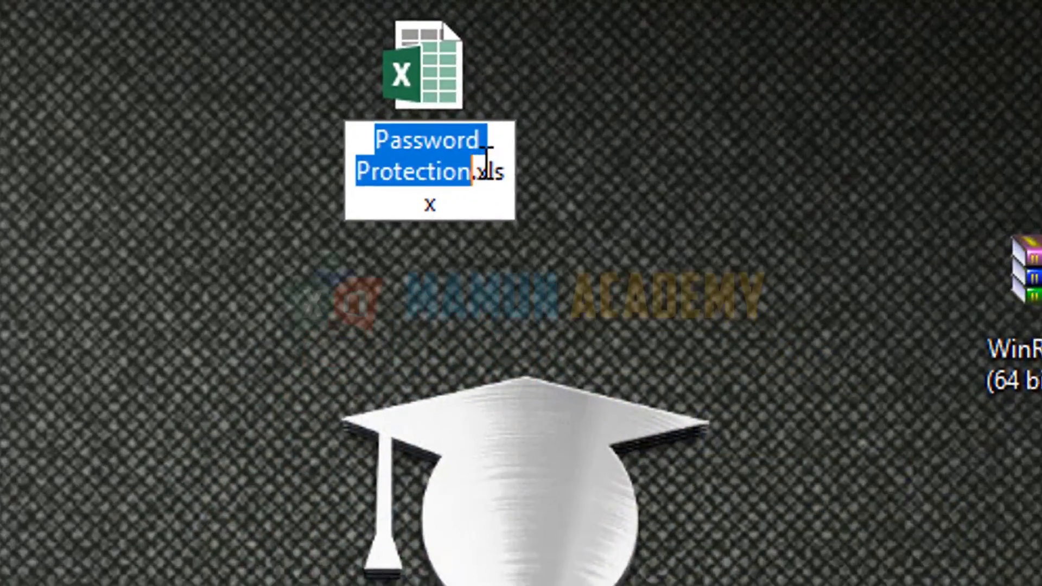
left_click_drag(475, 173, 505, 186)
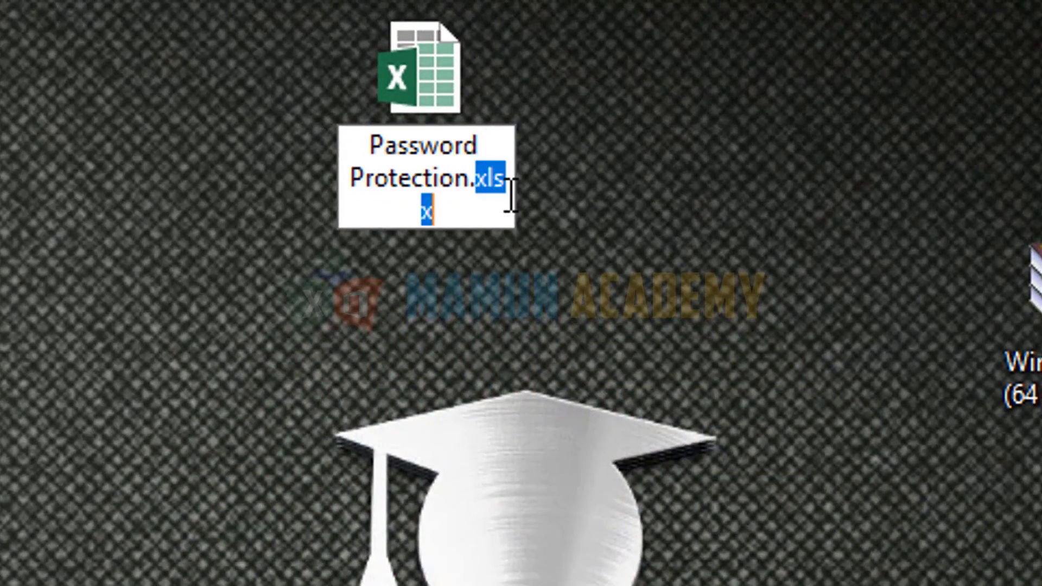
key("Right")
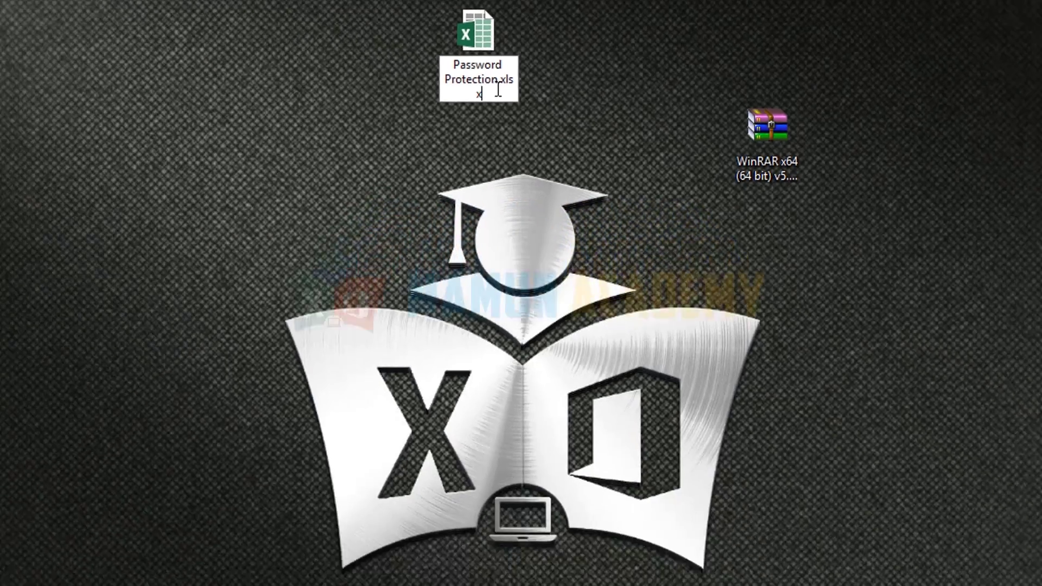
key("Return")
Examine the file extensions of Untitled.psd and Untitled.jpg by opening their names for editing without changing them
left_click(40, 334)
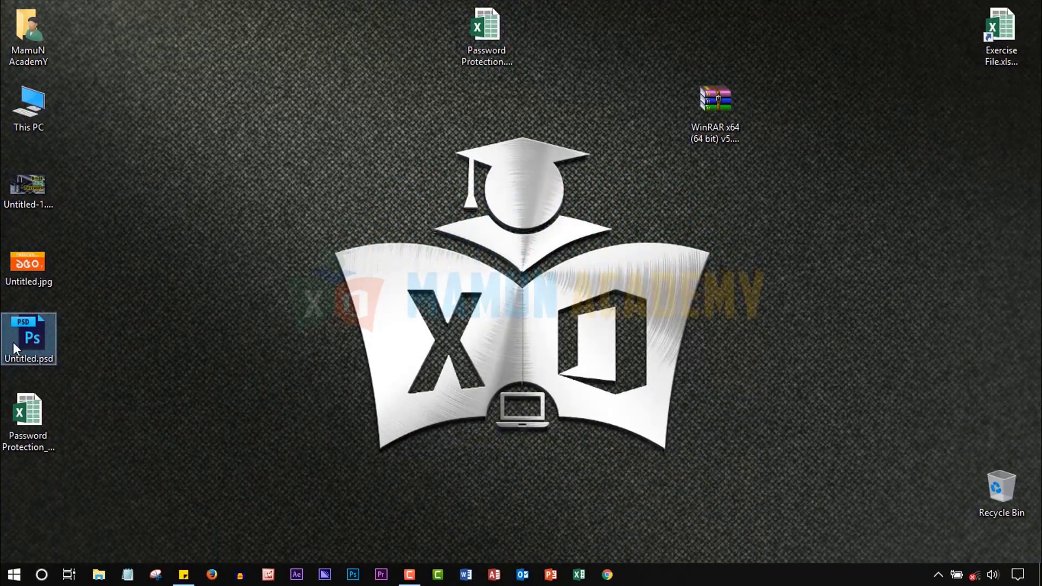
key("F2")
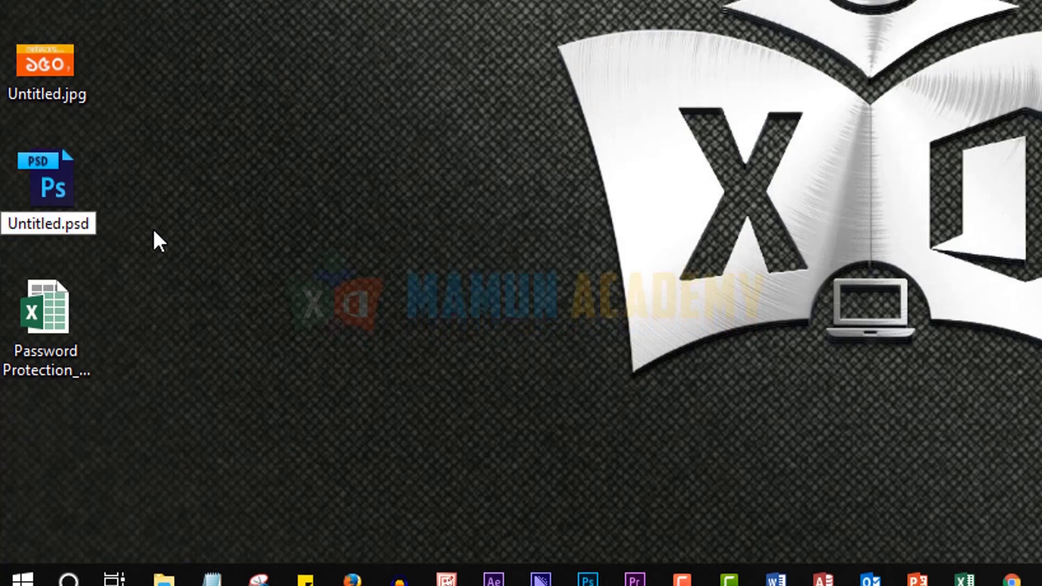
left_click(61, 53)
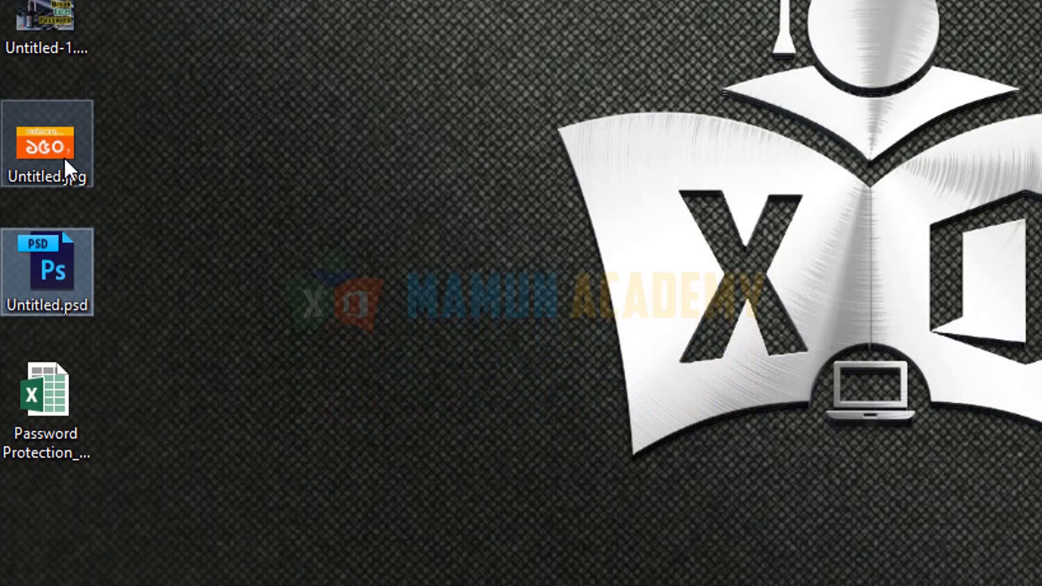
key("F2")
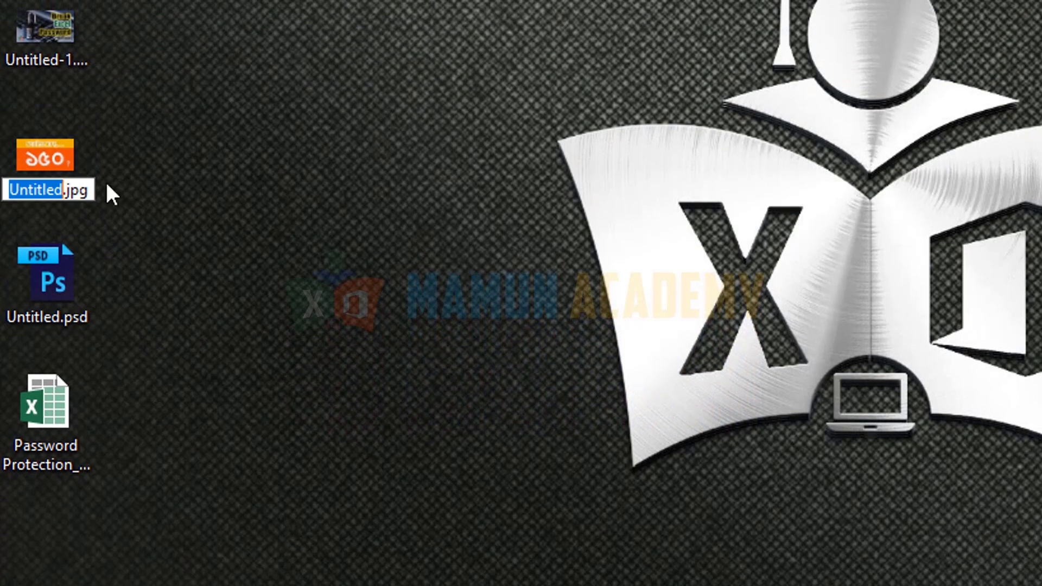
key("Escape")
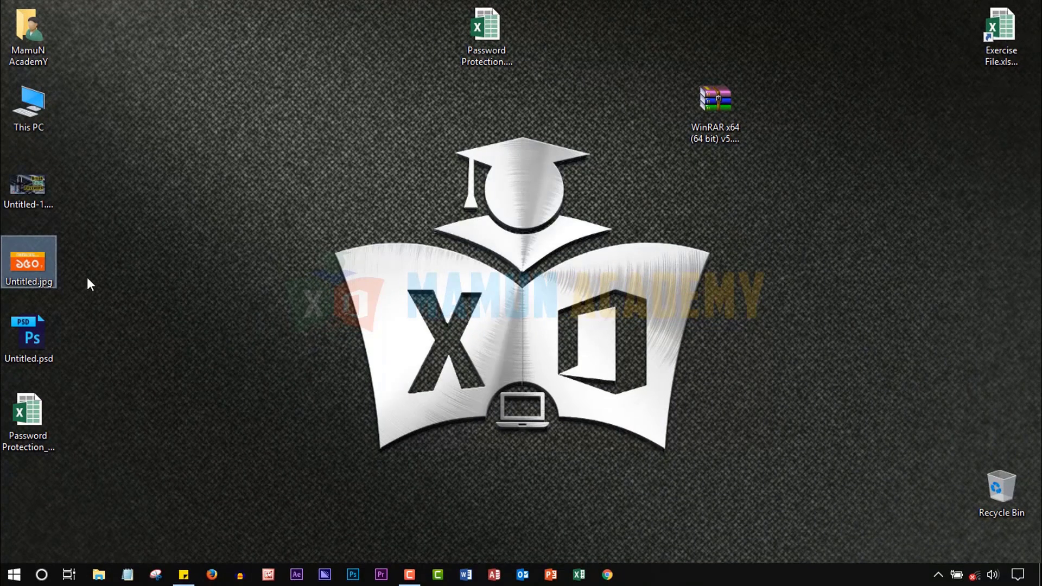
left_click(24, 339)
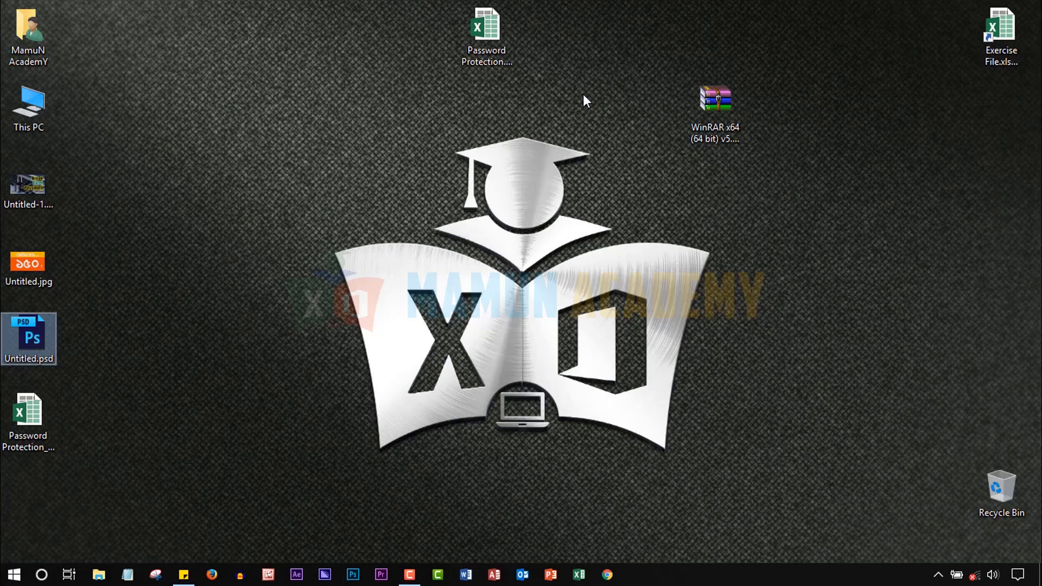
left_click(494, 40)
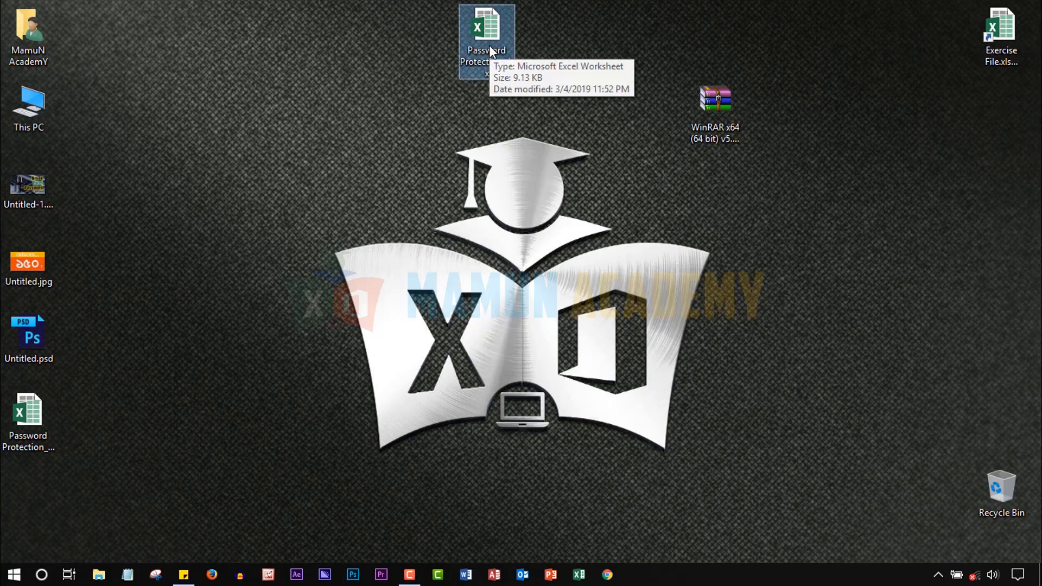
key("F2")
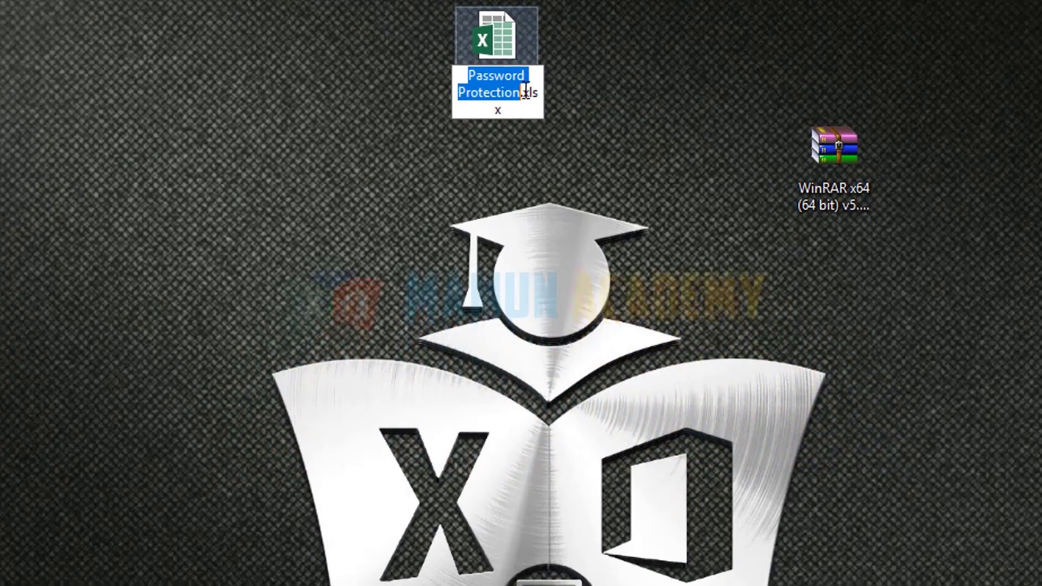
left_click_drag(505, 64, 511, 65)
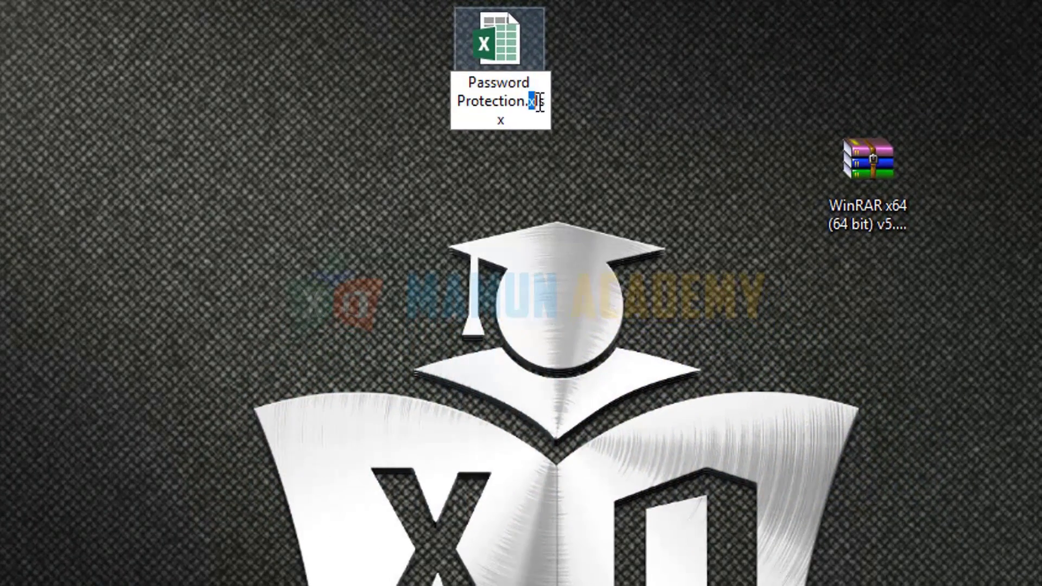
left_click(568, 125)
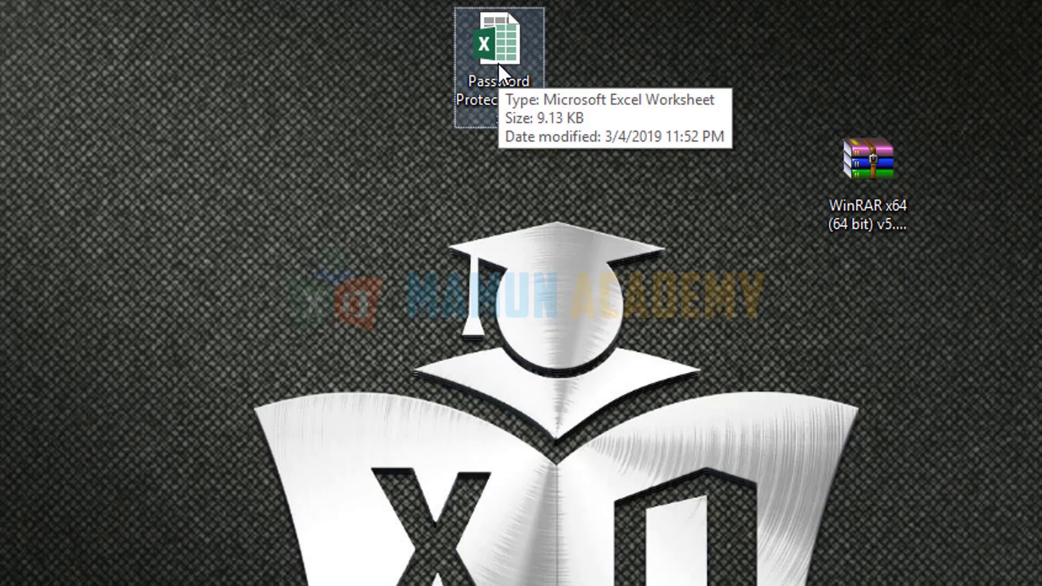
right_click(497, 63)
left_click(602, 468)
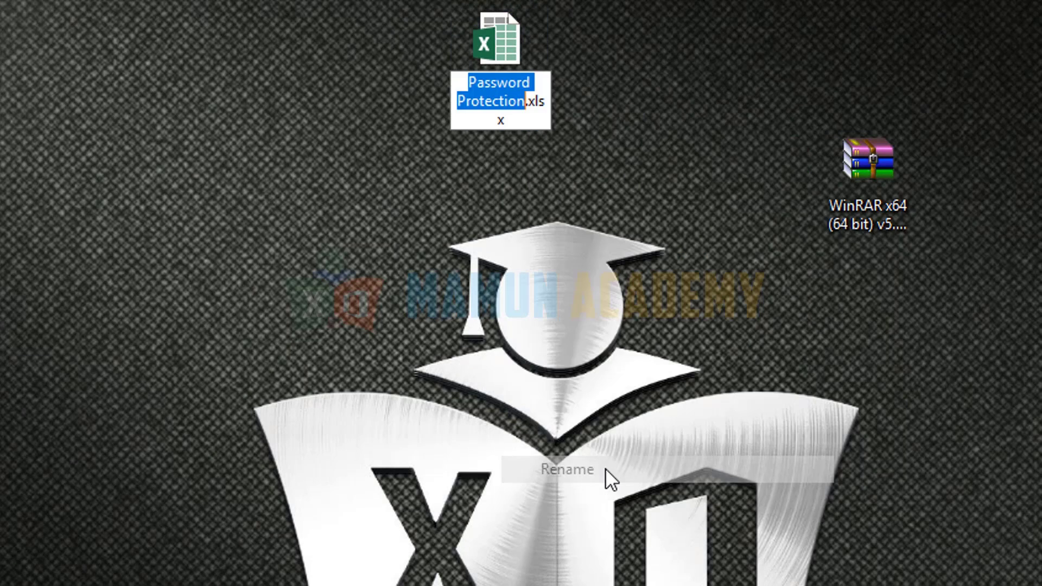
left_click(540, 157)
Change the Password Protection workbook's extension to zip, renaming it Password Protection.zip, and accept the extension change
left_click(494, 46)
key("F2")
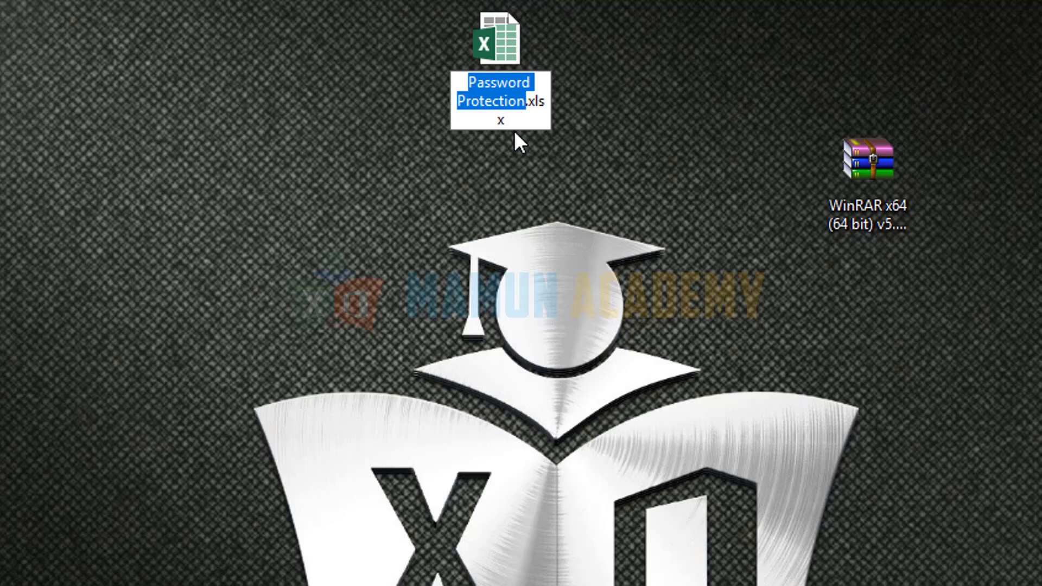
left_click_drag(525, 101, 505, 120)
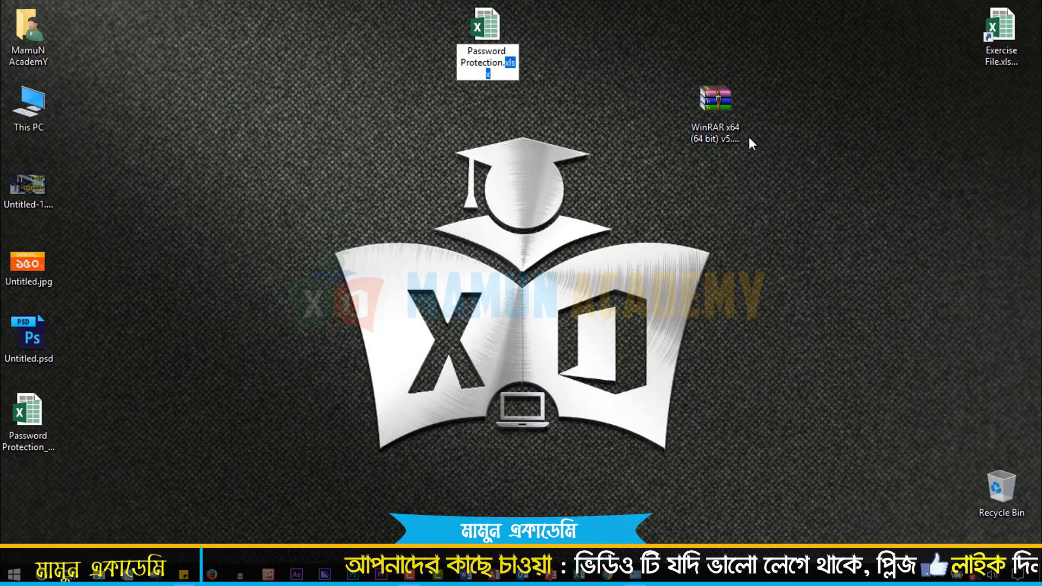
key("BackSpace")
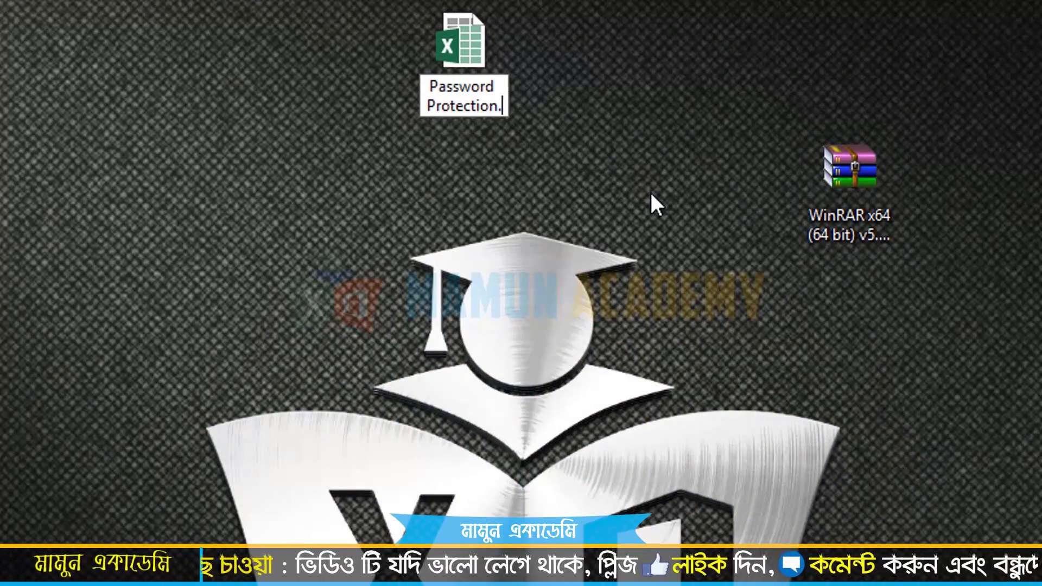
type("zip")
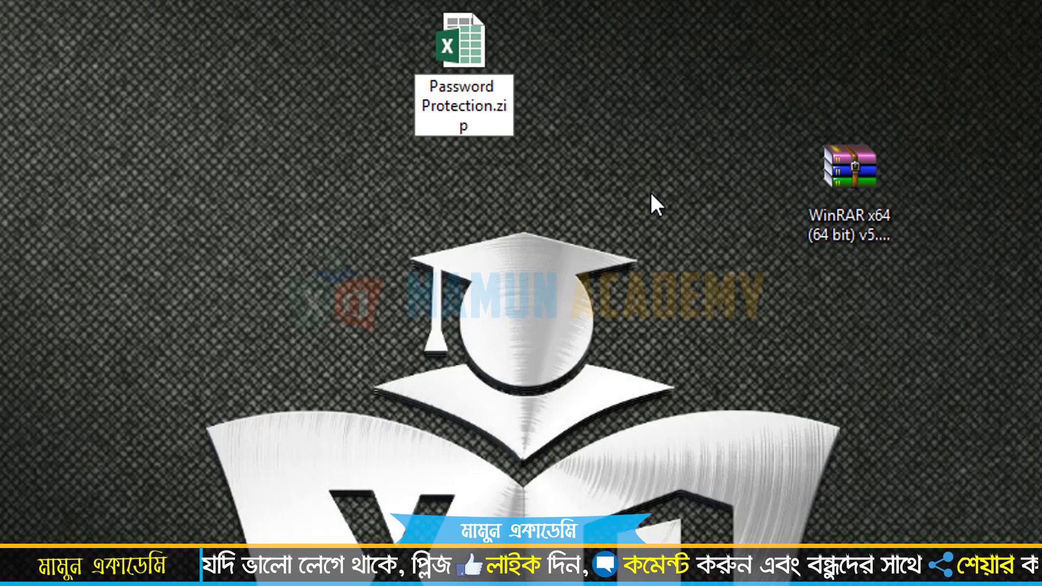
key("Return")
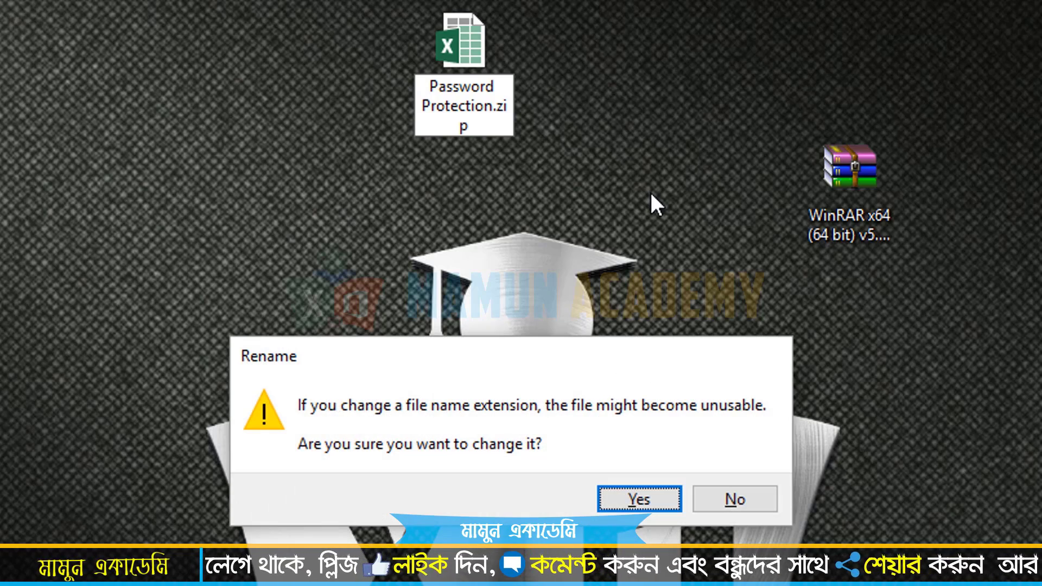
key("Return")
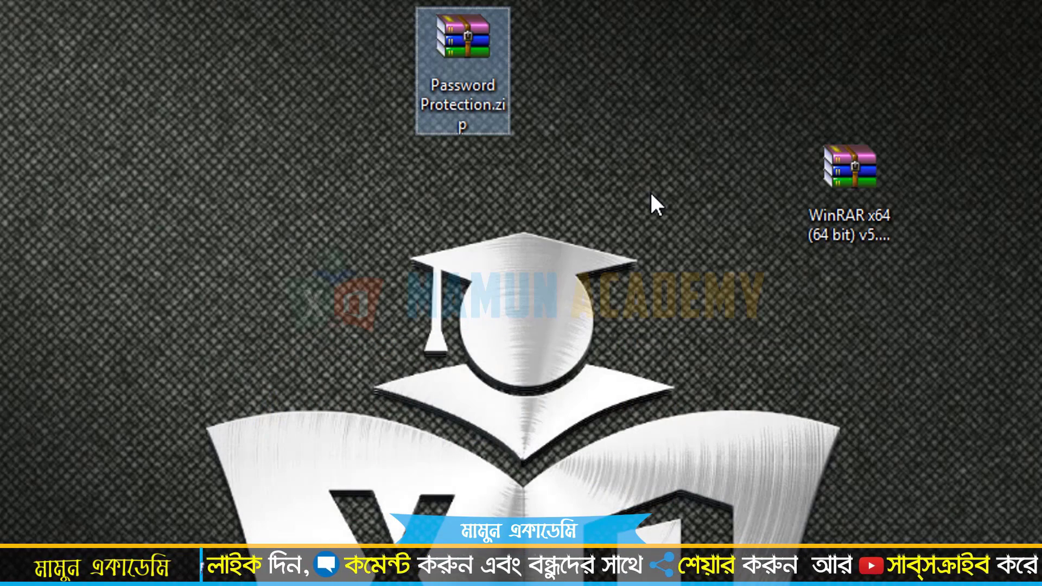
Refresh the desktop with Password Protection.zip moved aside, and return the archive to its original place
left_click_drag(487, 32, 419, 103)
right_click(493, 102)
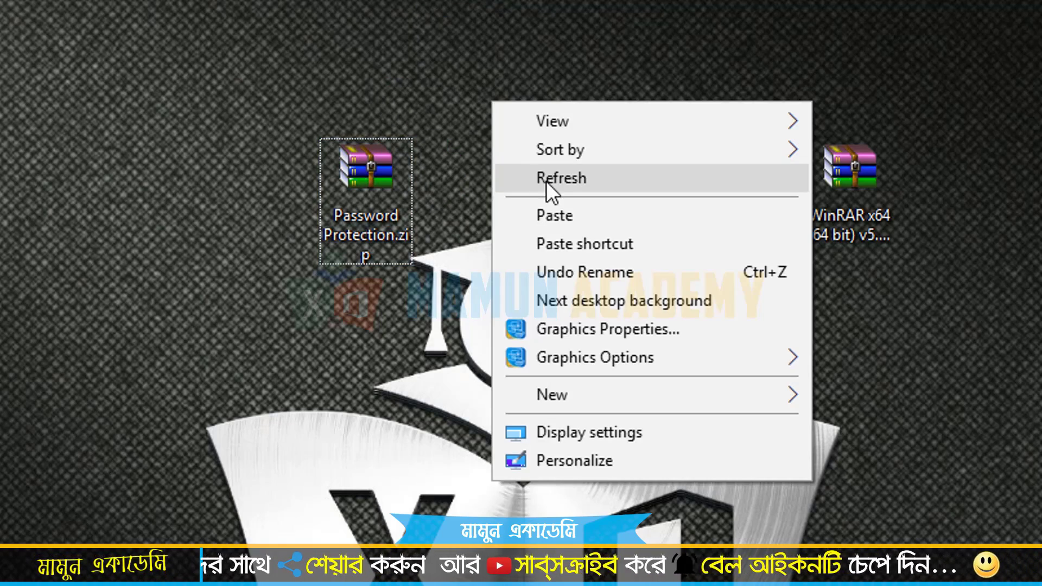
left_click(560, 181)
left_click_drag(370, 187, 461, 57)
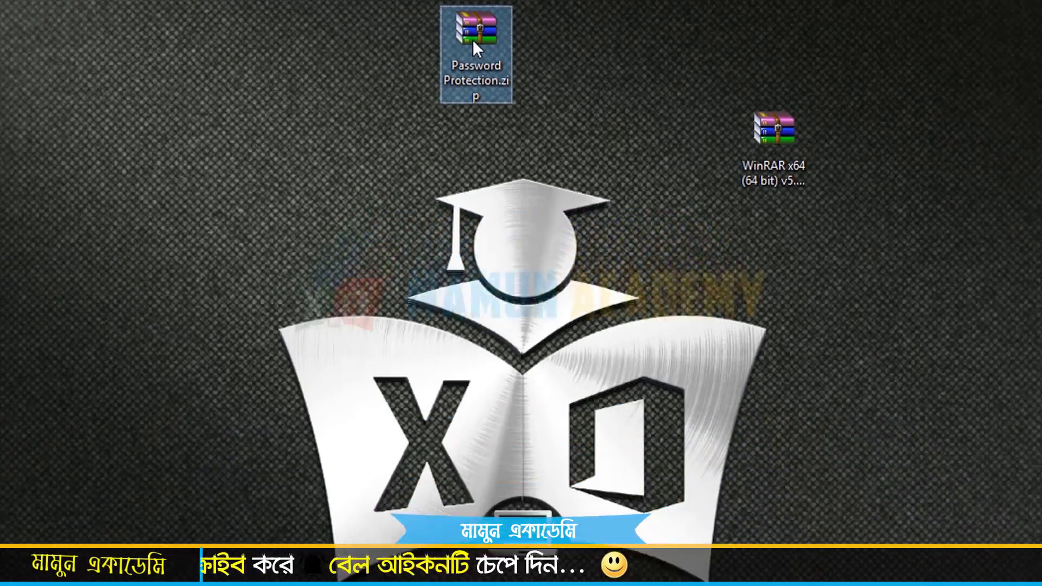
right_click(461, 60)
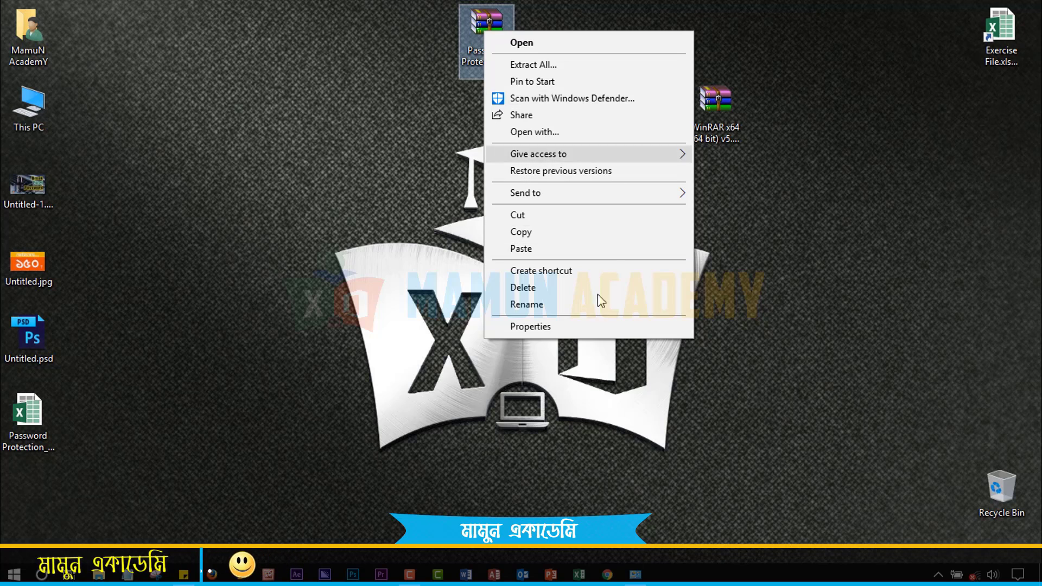
left_click(418, 82)
Create a new folder on the desktop and move Password Protection.zip into it
right_click(417, 82)
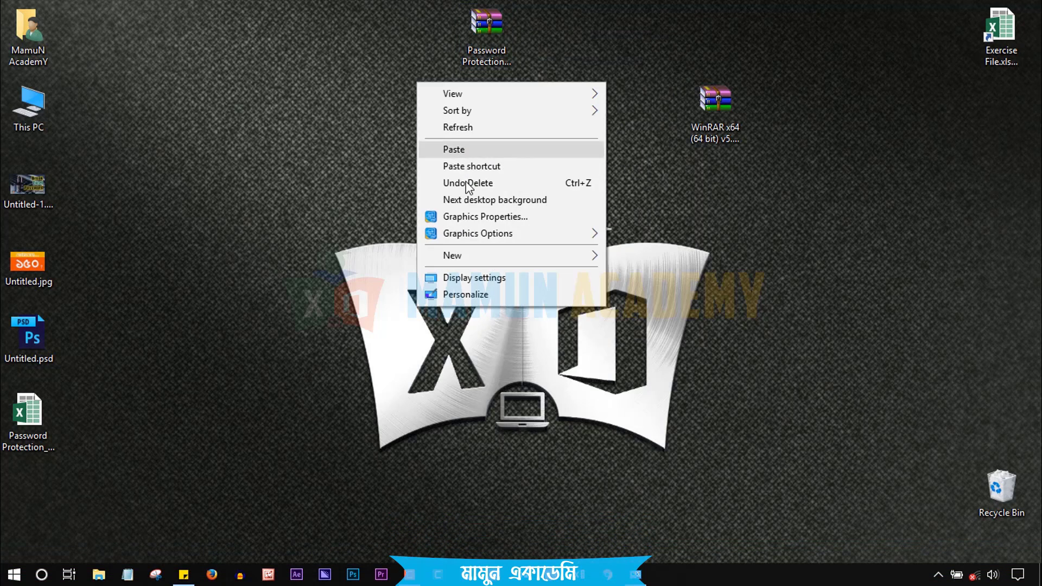
mouse_move(498, 263)
left_click(640, 256)
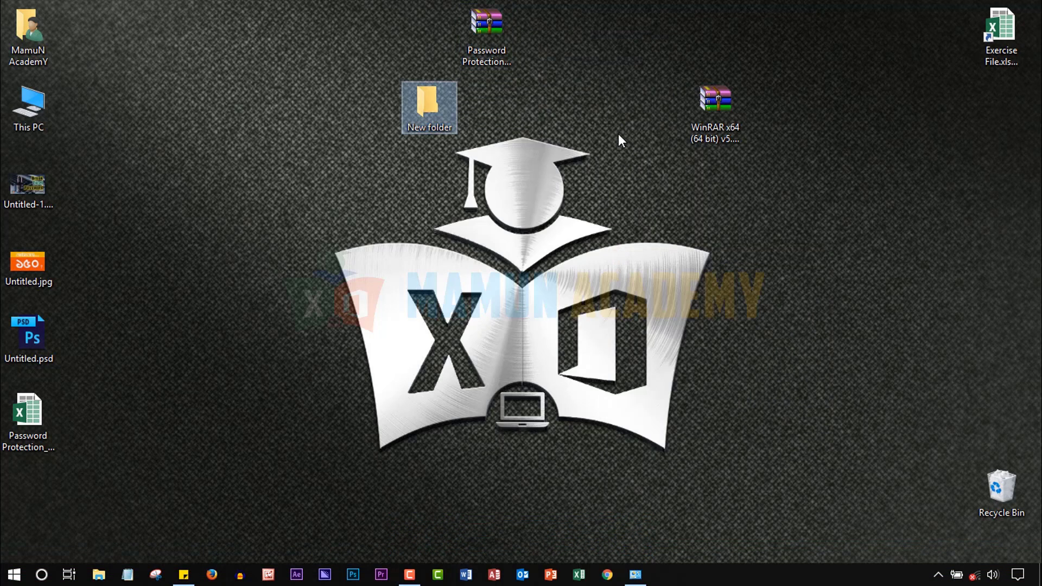
left_click_drag(484, 63, 435, 109)
Open the new folder and display its contents as large icons
double_click(429, 103)
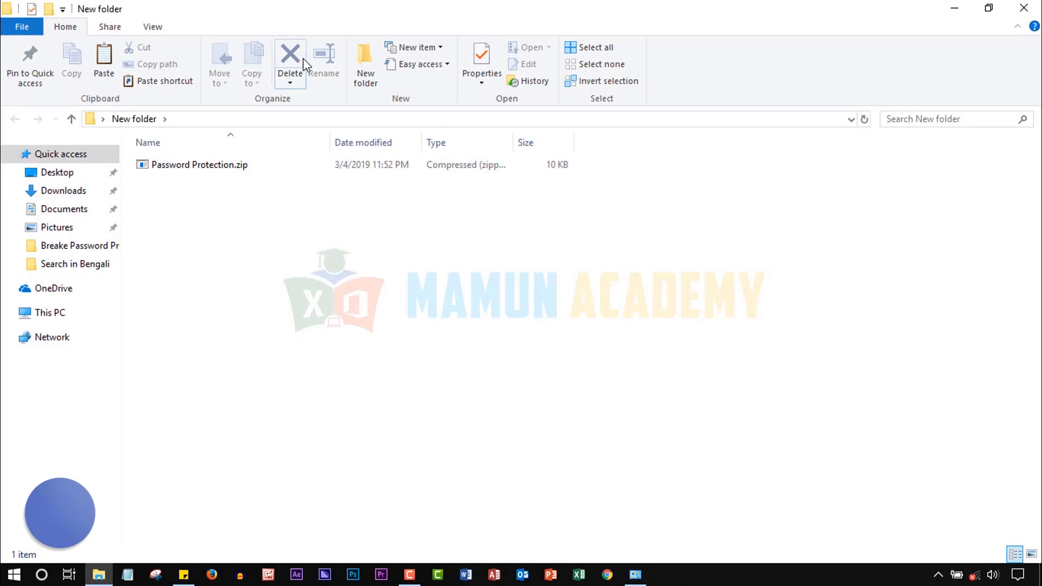
left_click(152, 27)
left_click(241, 50)
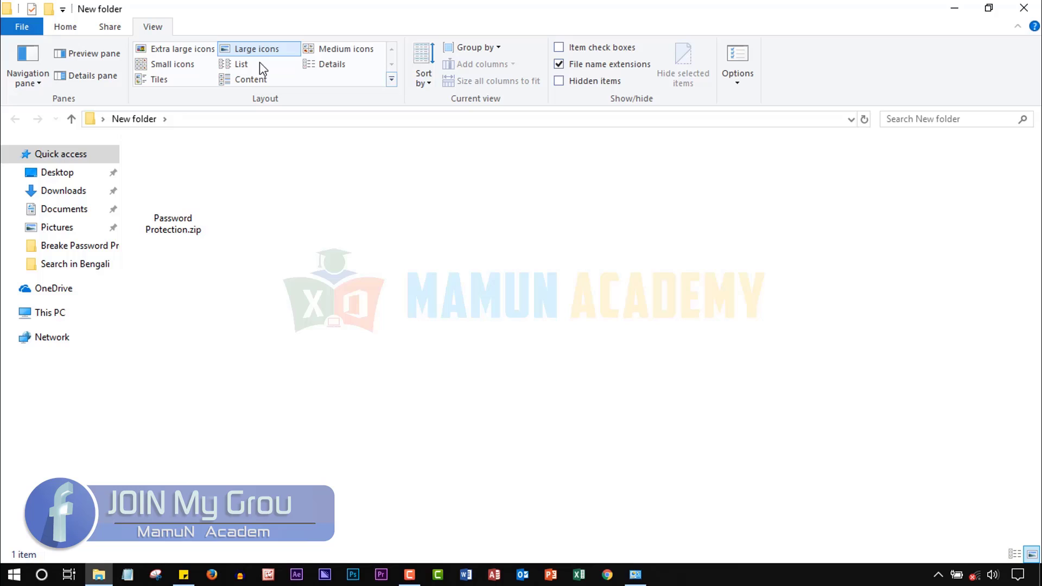
Extract Password Protection.zip into a Password Protection folder inside New folder, and close the window showing the extracted files
left_click(202, 227)
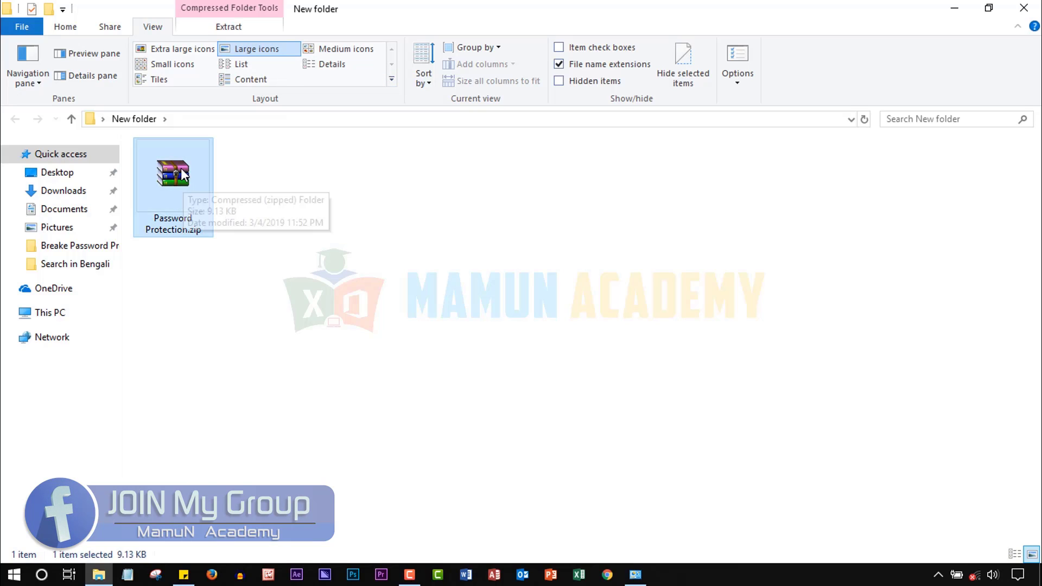
right_click(182, 167)
left_click(227, 217)
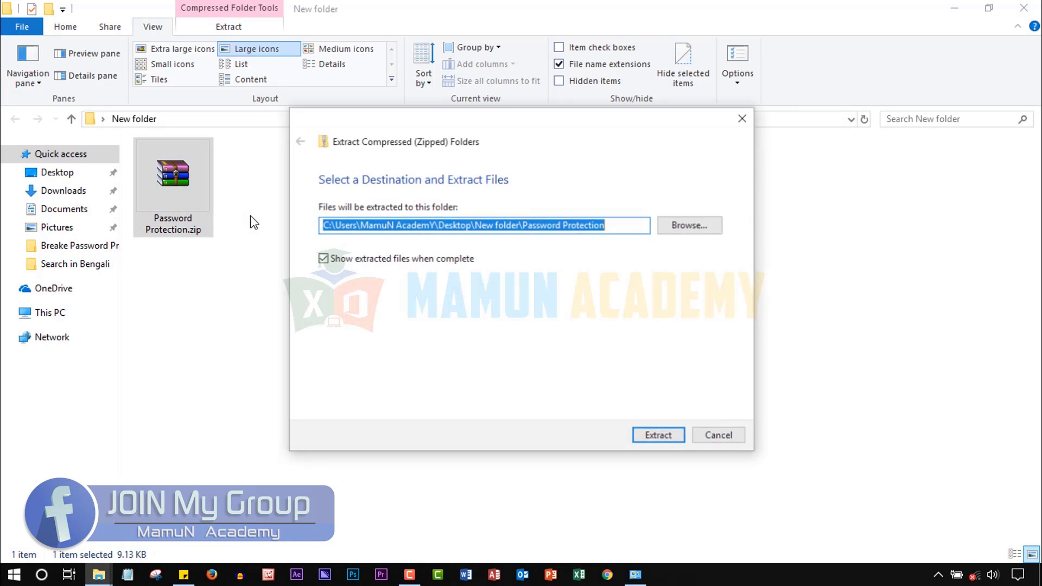
left_click(657, 437)
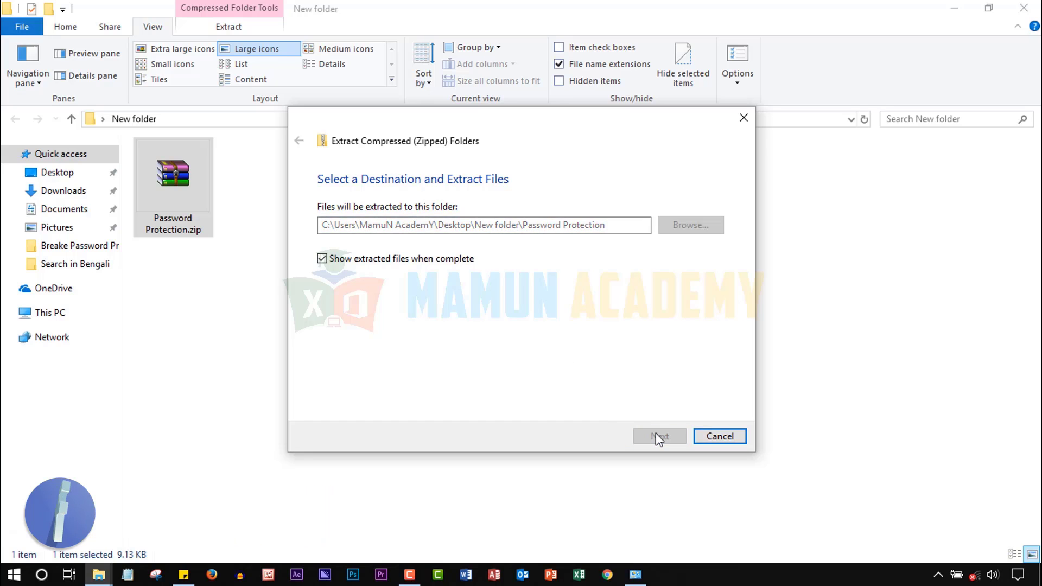
left_click(1022, 9)
Open the extracted Password Protection folder and go into its xl folder's worksheets subfolder
left_click(173, 180)
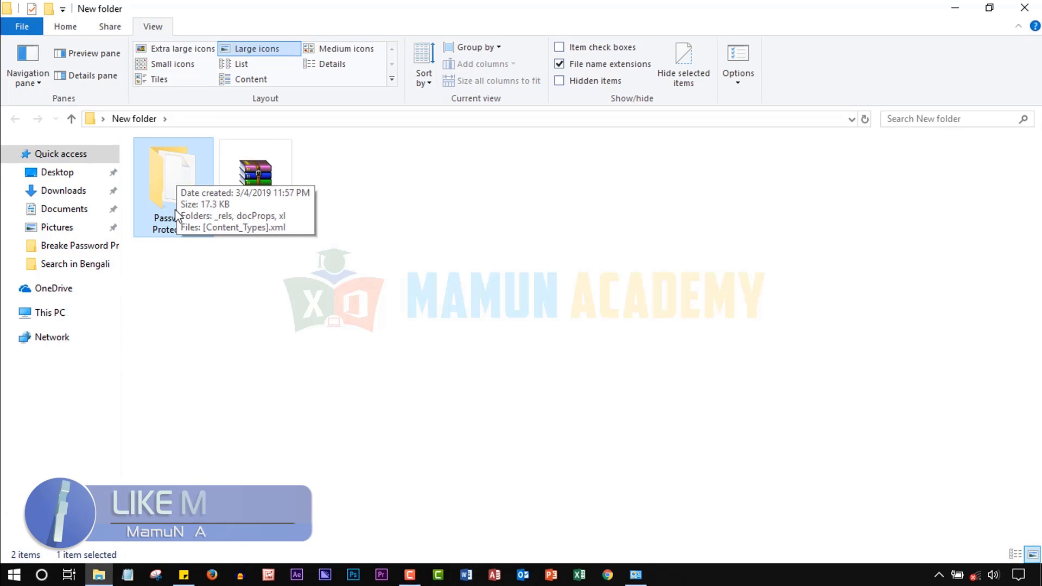
double_click(202, 156)
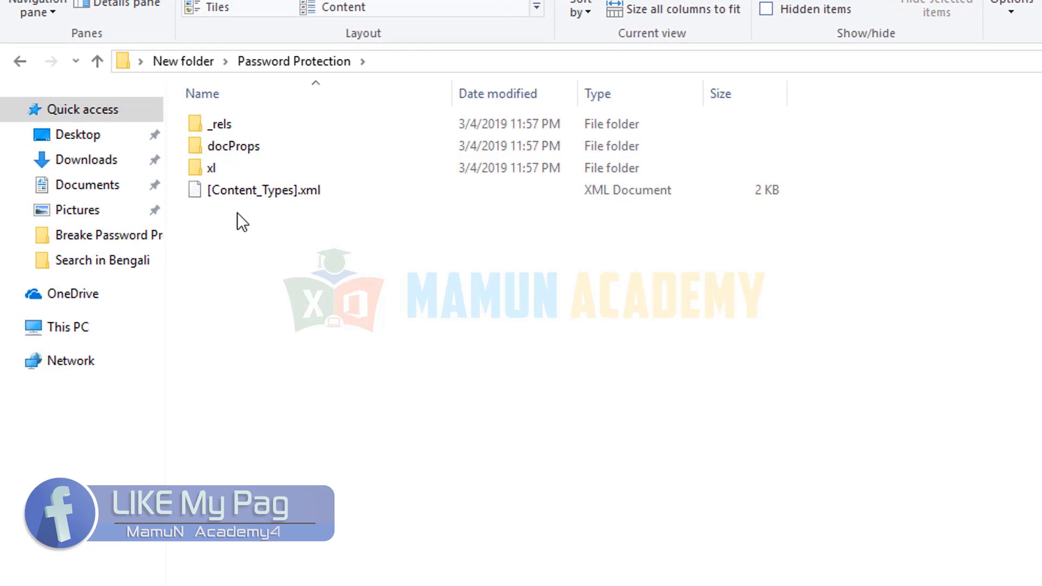
key("XF86MonBrightnessDown")
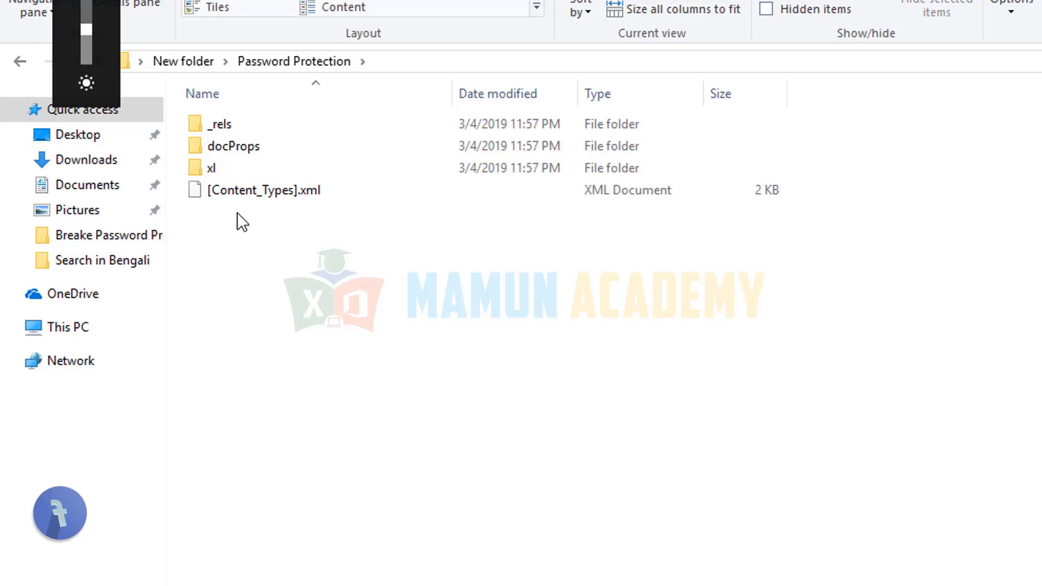
double_click(207, 166)
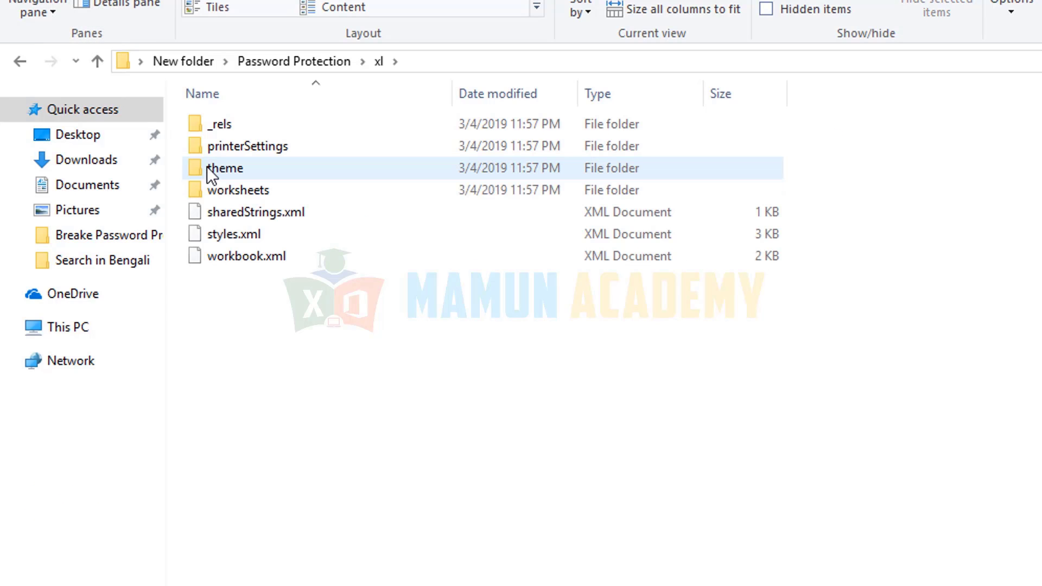
left_click(229, 189)
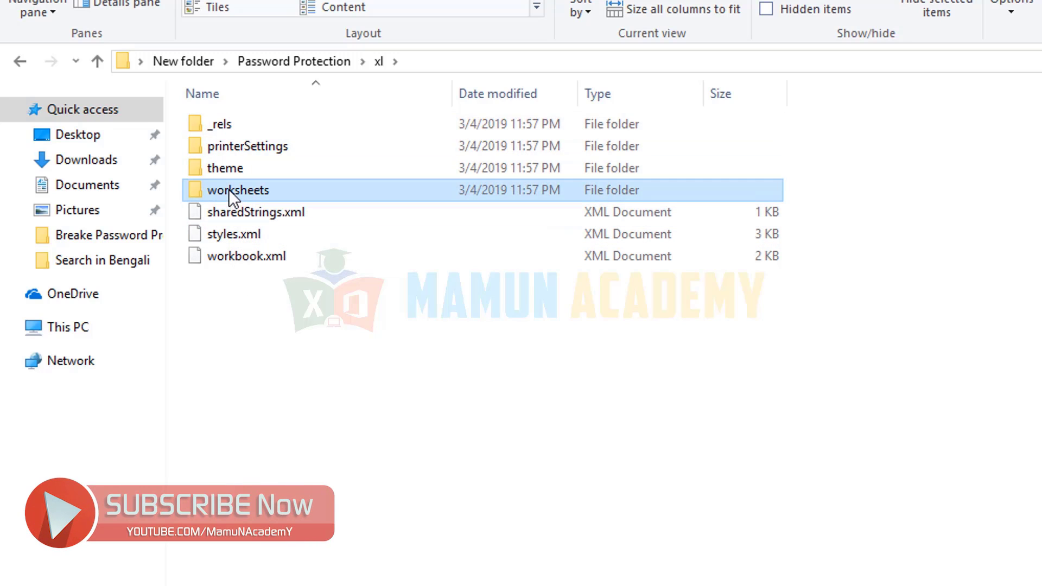
double_click(229, 189)
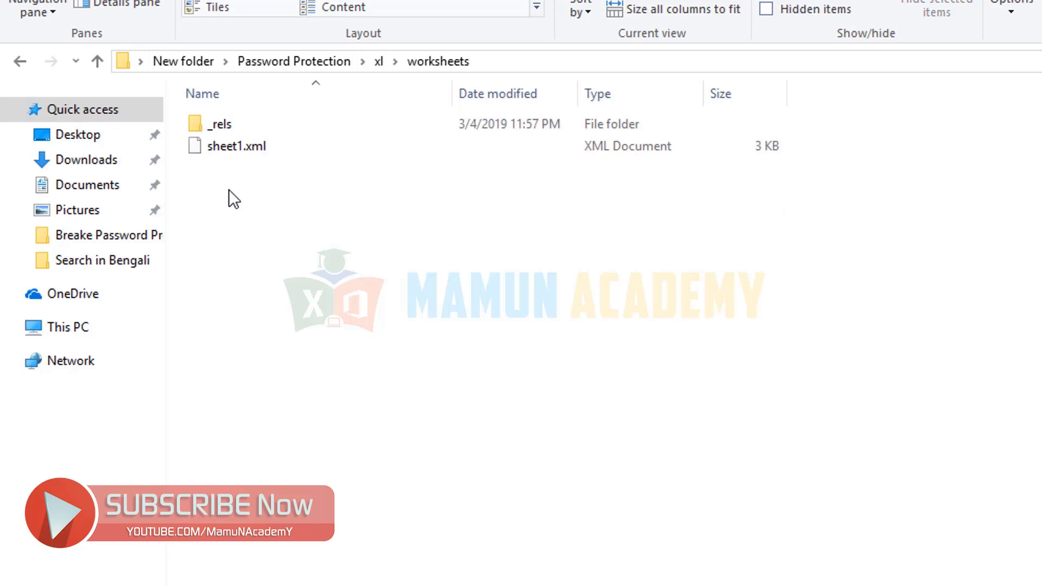
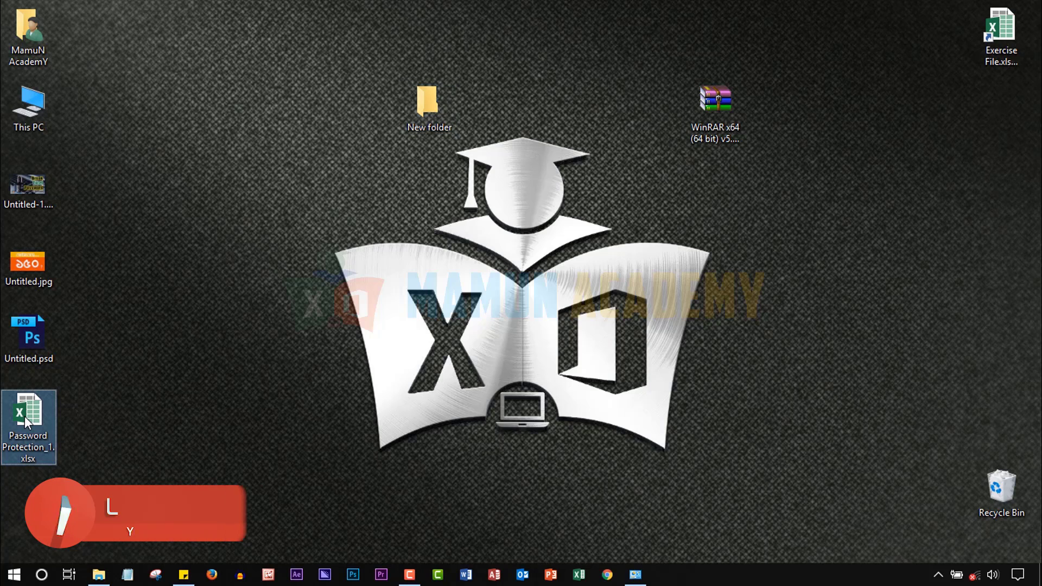
Open Password Protection_1.xlsx from the desktop to examine its protected sheet
double_click(25, 417)
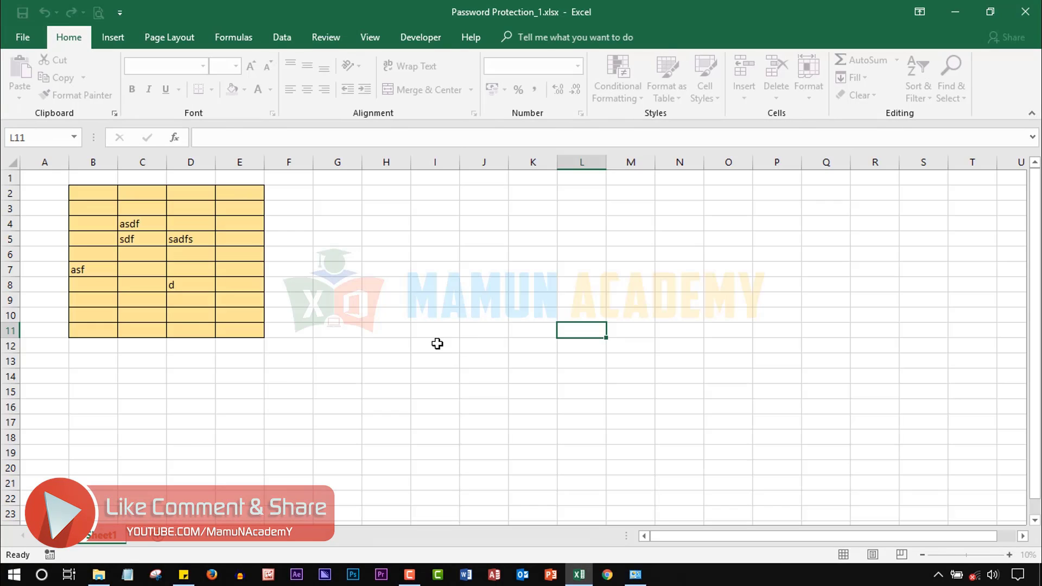
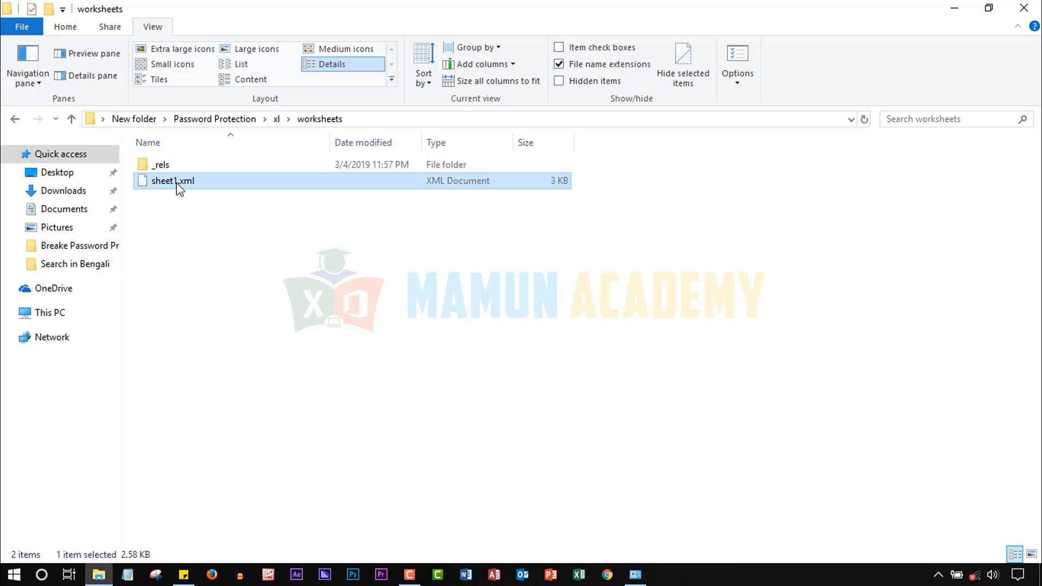
Reduce the worksheets folder window, move it aside, and open sheet1.xml with Notepad
left_click(989, 7)
left_click_drag(458, 19, 767, 22)
right_click(577, 190)
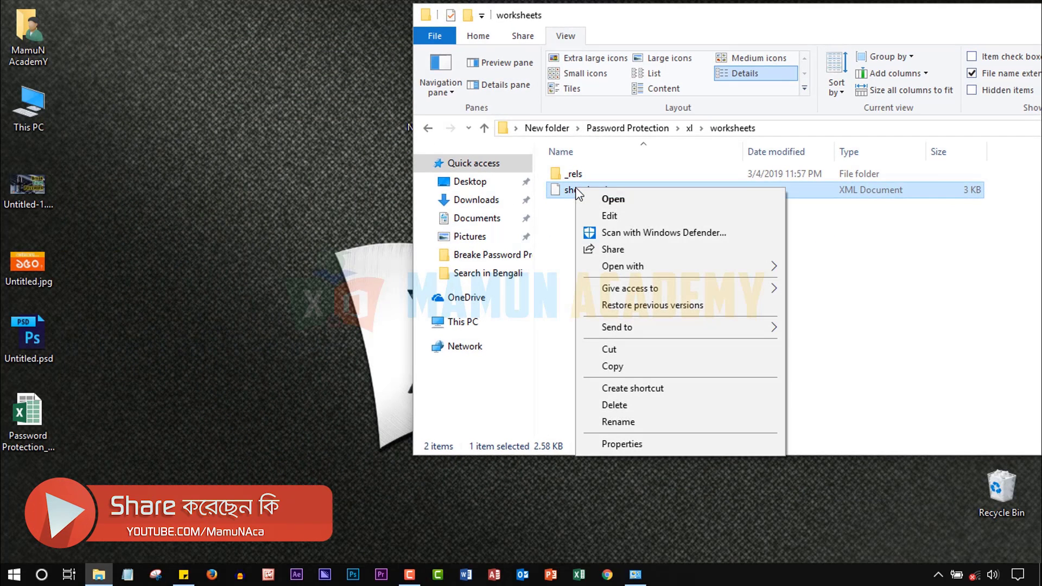
mouse_move(639, 274)
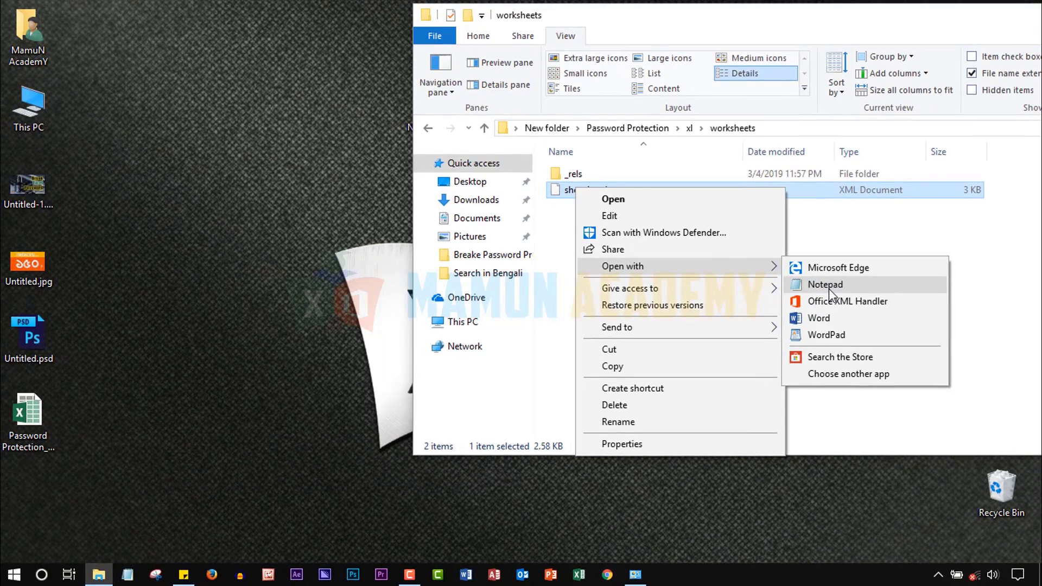
left_click(825, 285)
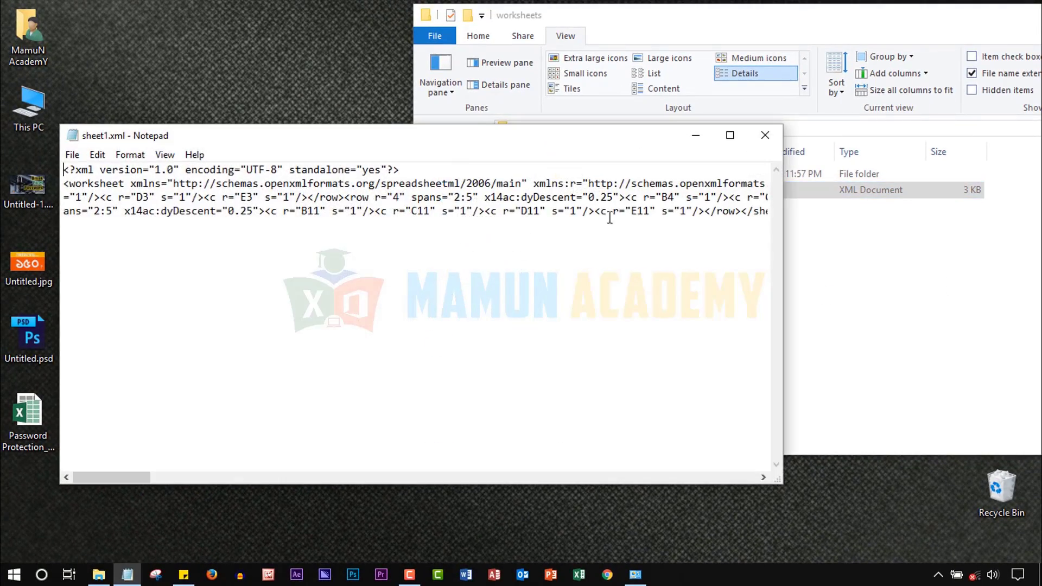
Reposition the sheet1.xml window and search the file's text for "protection"
left_click_drag(460, 144, 568, 143)
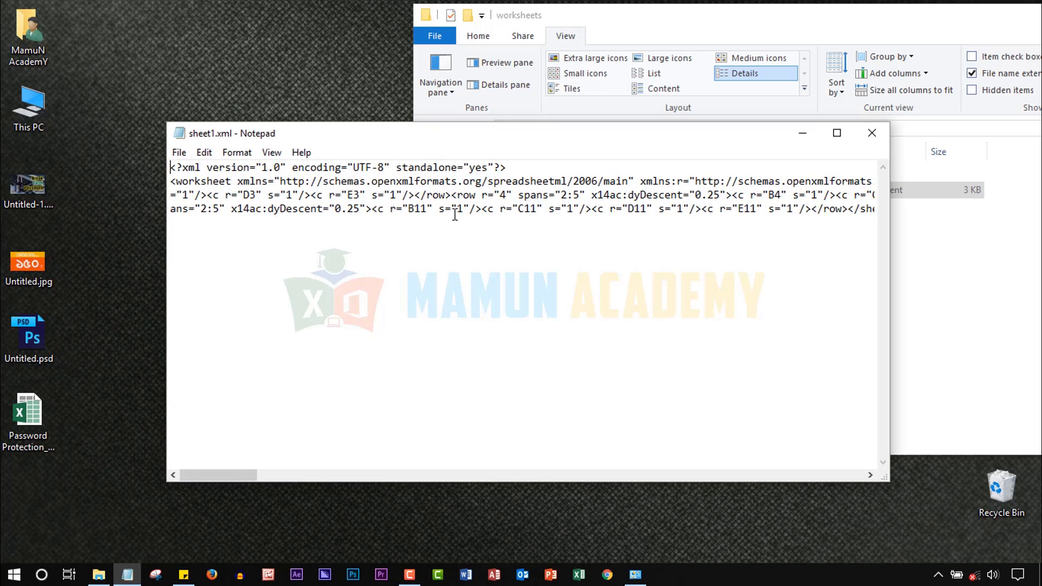
left_click(475, 195)
key("ctrl+f")
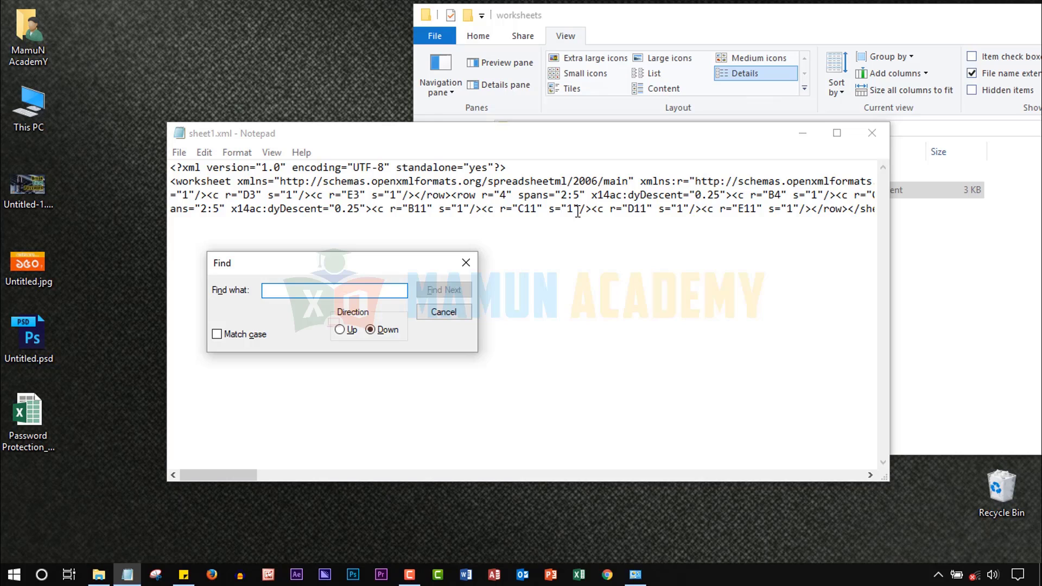
type("protection")
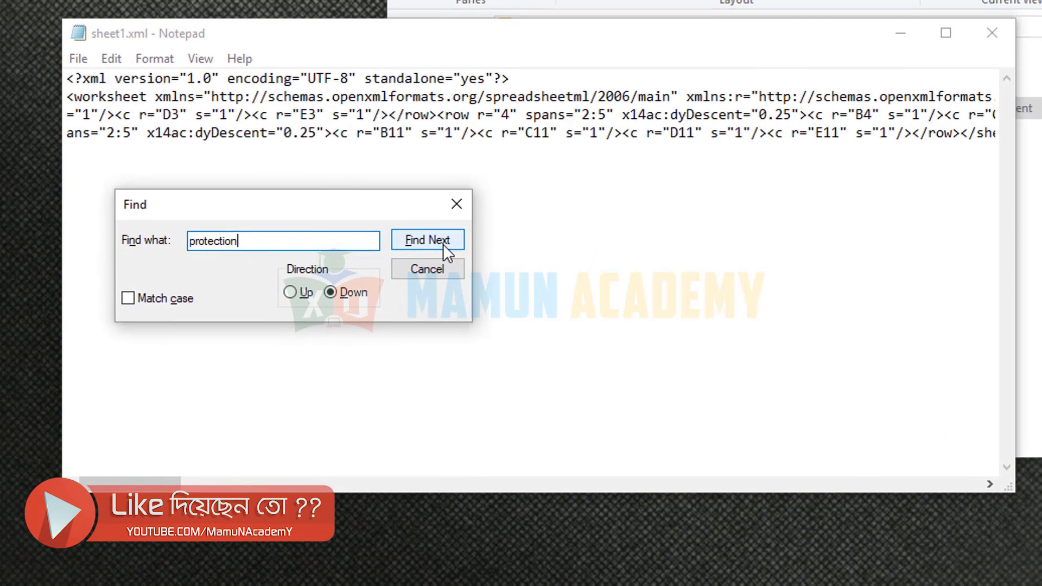
left_click(454, 293)
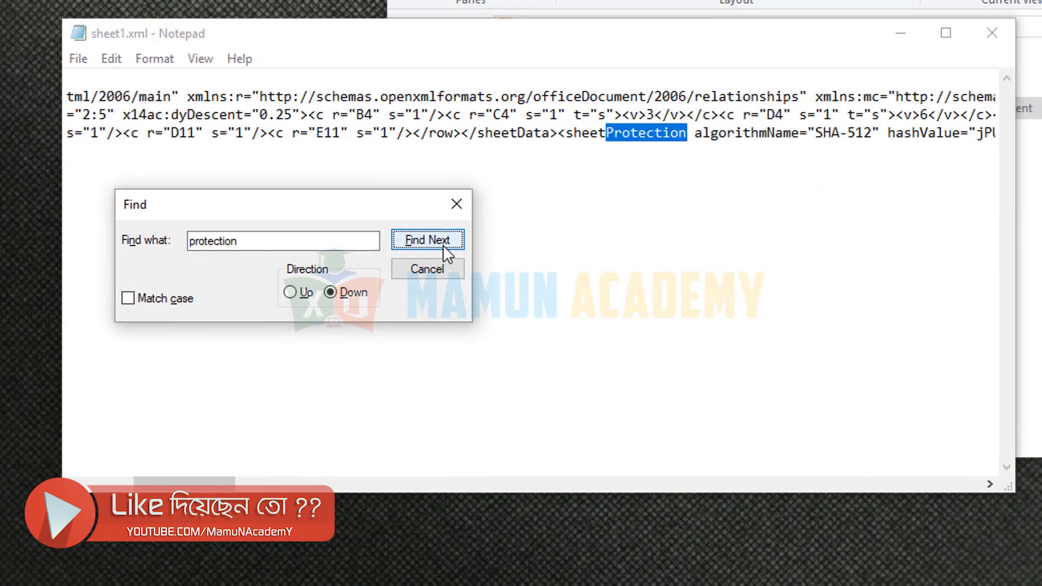
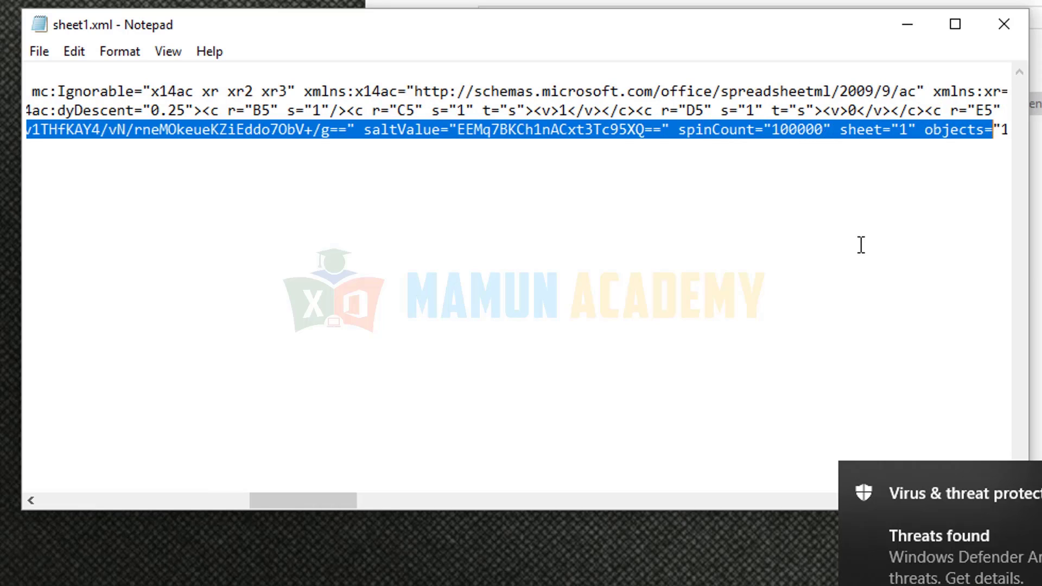
Delete the complete sheetProtection element, through scenarios="1"/>, from sheet1.xml and close the file with its changes saved
key("shift+Right")
key("shift+Right")
key("shift+Right")
key("shift+Right")
key("shift+Right")
key("shift+Right")
key("shift+Right")
key("shift+Right")
key("shift+Right")
key("shift+Right")
key("shift+Right")
key("shift+Right")
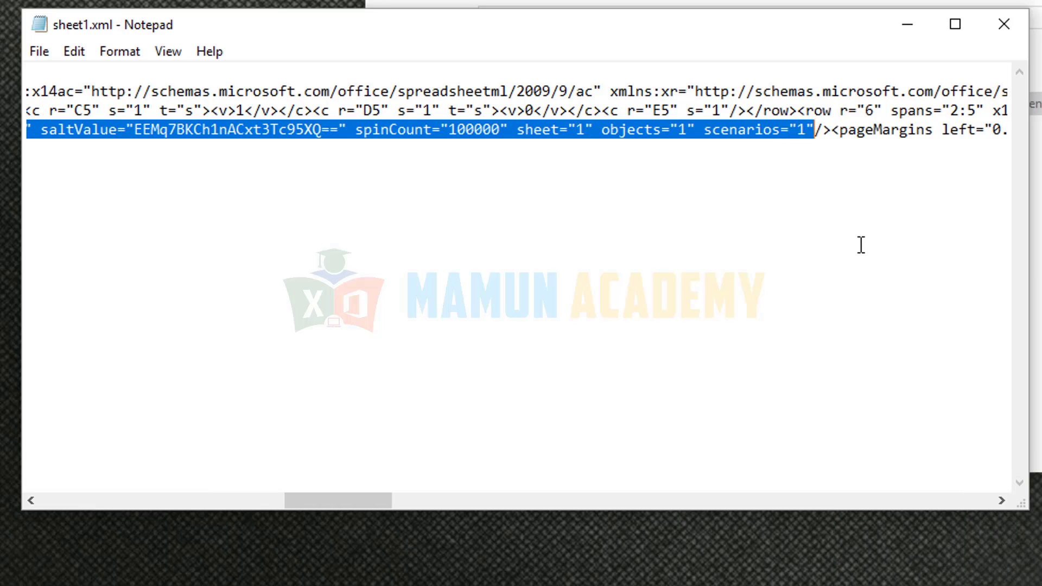
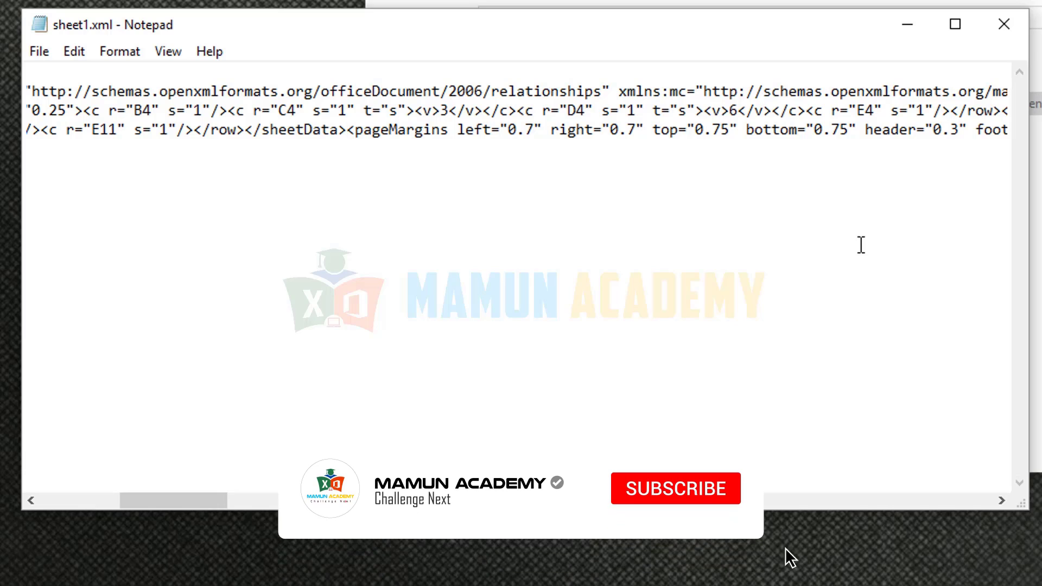
left_click(1004, 24)
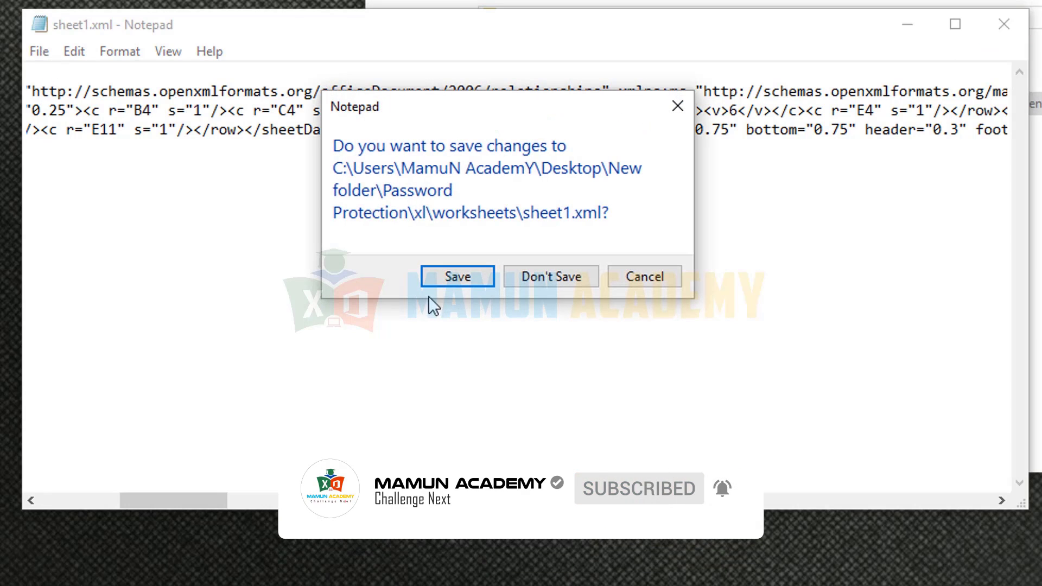
left_click(459, 278)
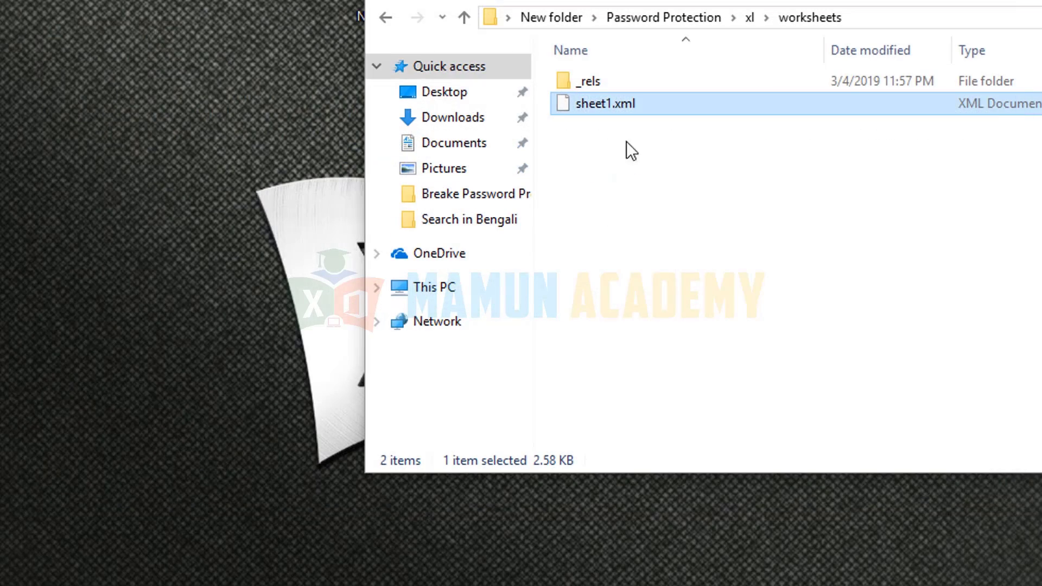
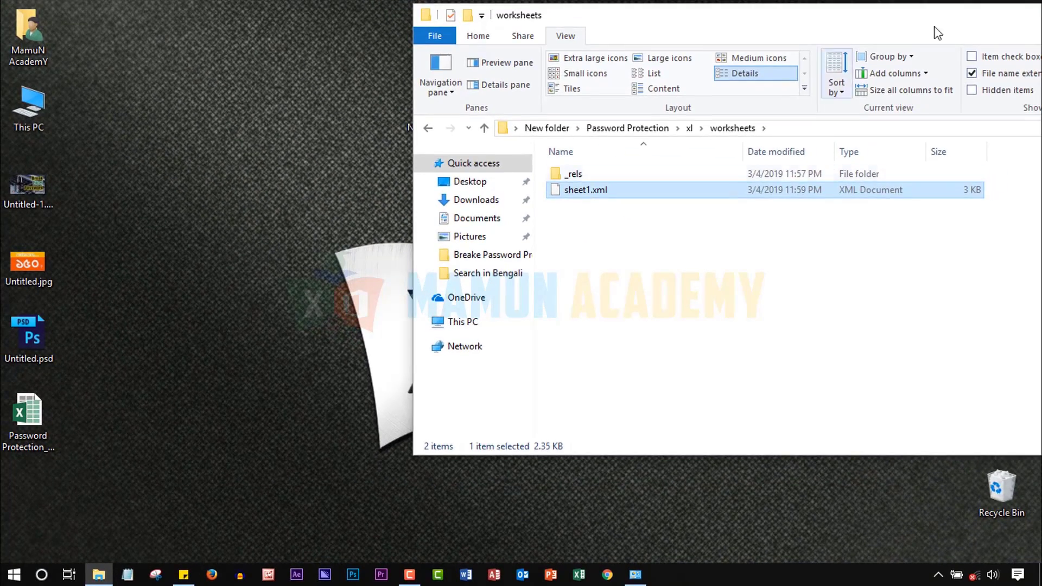
Bring the folder window fully into view, return to New folder, and open the extracted Password Protection folder
left_click_drag(948, 27, 688, 73)
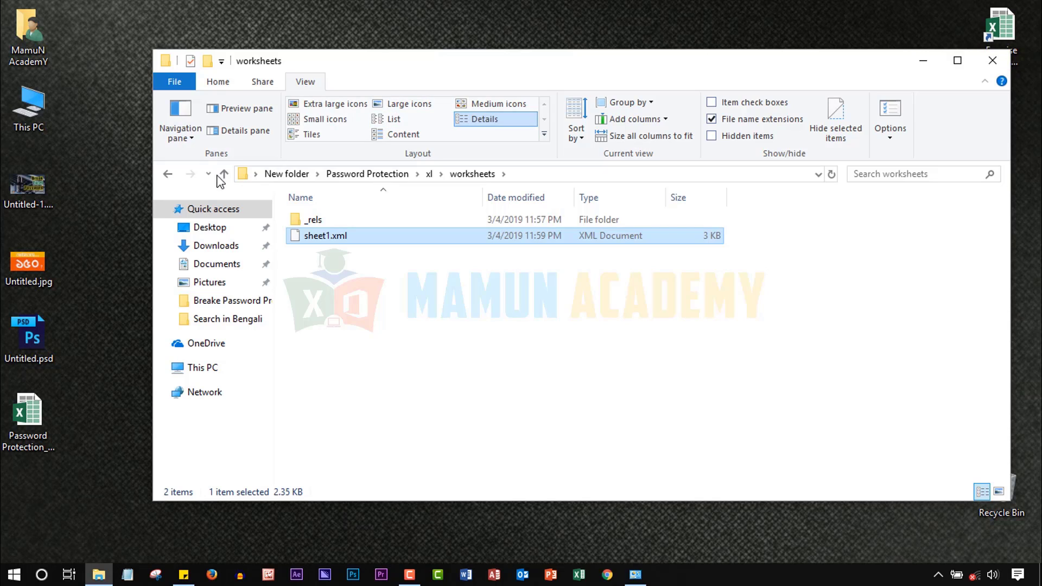
left_click(171, 176)
left_click(169, 179)
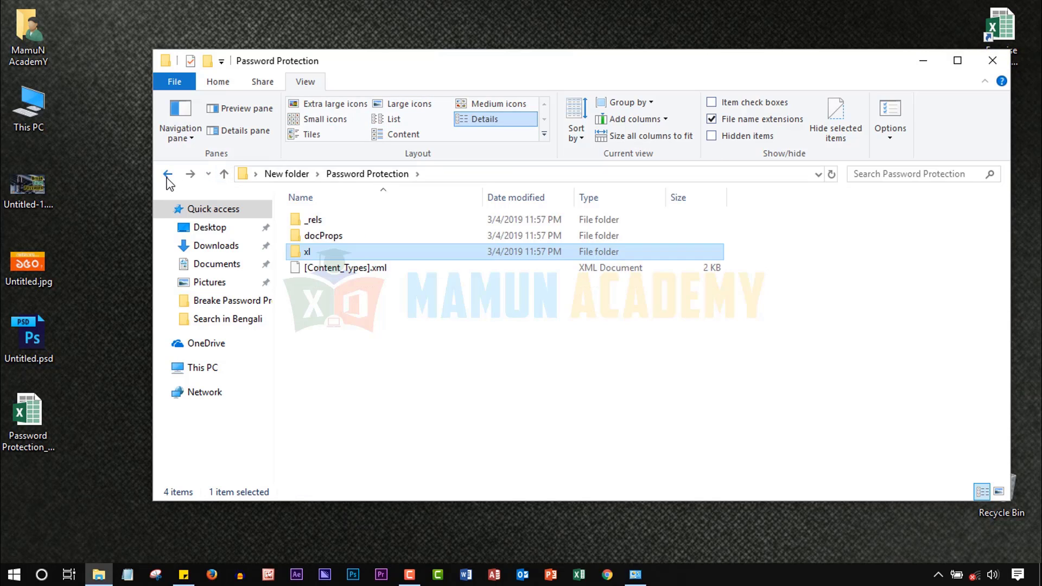
left_click(168, 177)
left_click(335, 260)
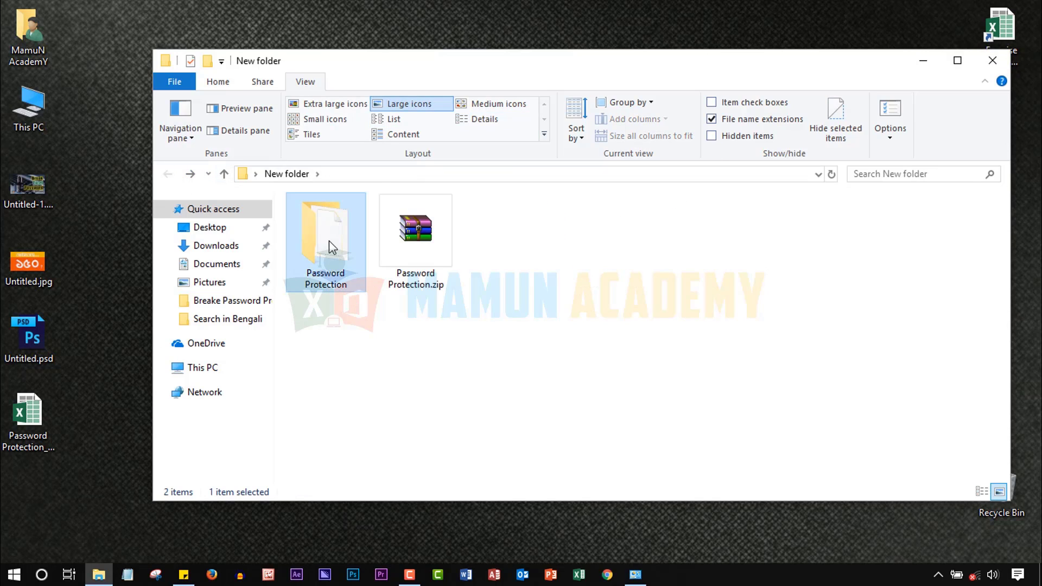
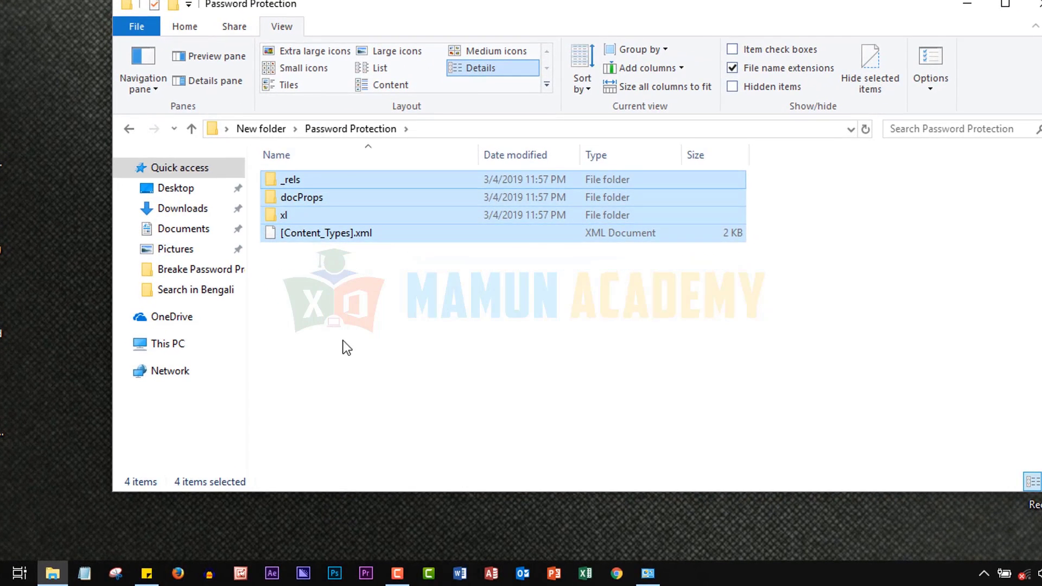
Compress _rels, docProps, xl and [Content_Types].xml together into a new zipped folder
left_click(346, 347)
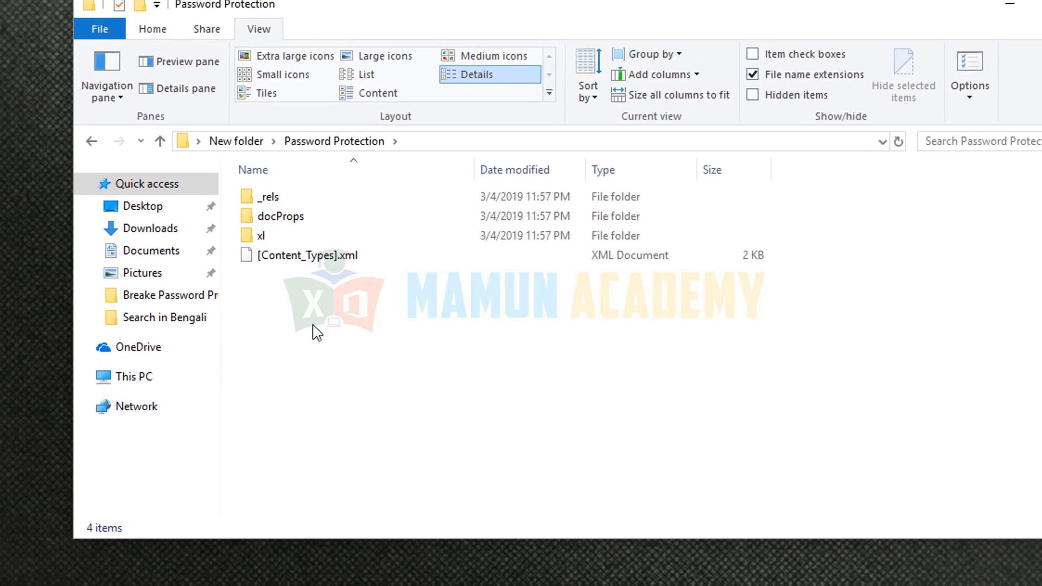
left_click_drag(314, 326, 268, 196)
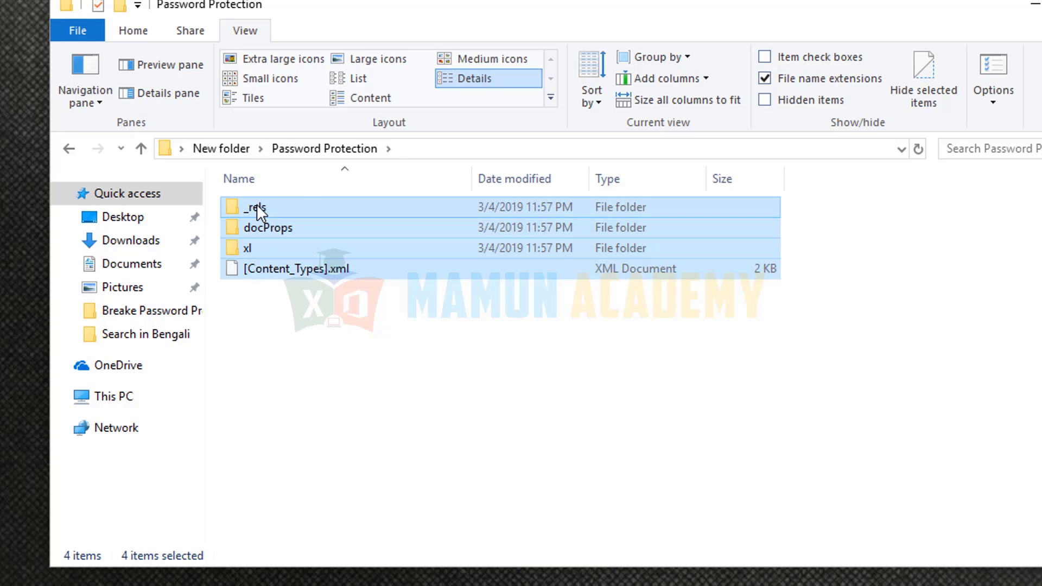
right_click(260, 211)
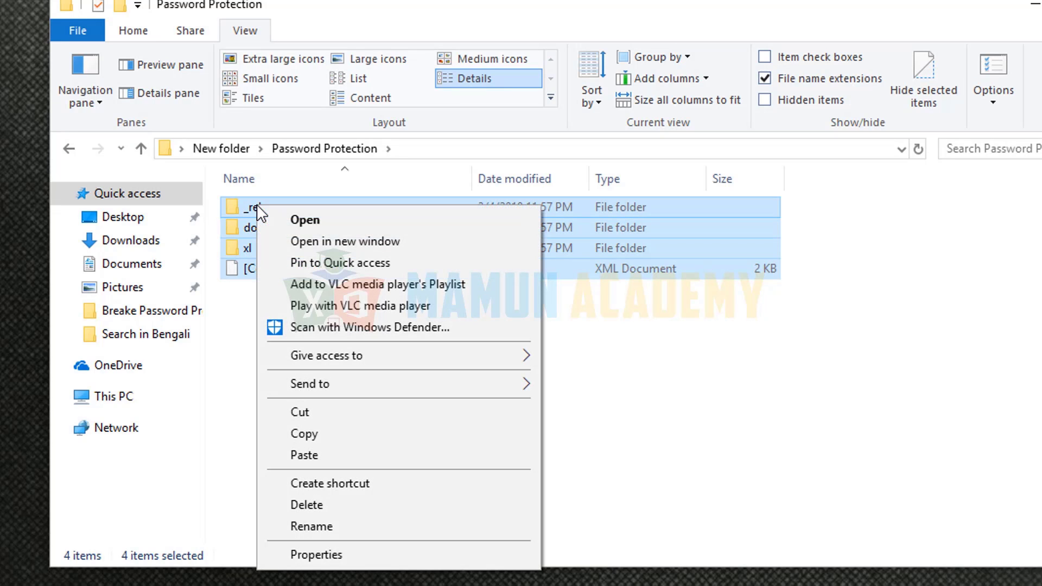
mouse_move(381, 383)
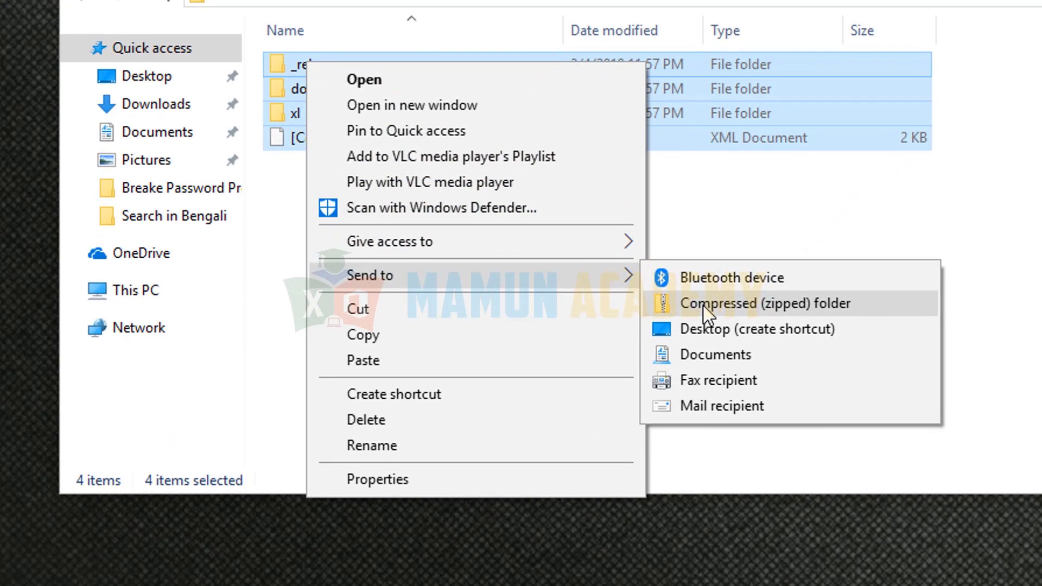
left_click(629, 362)
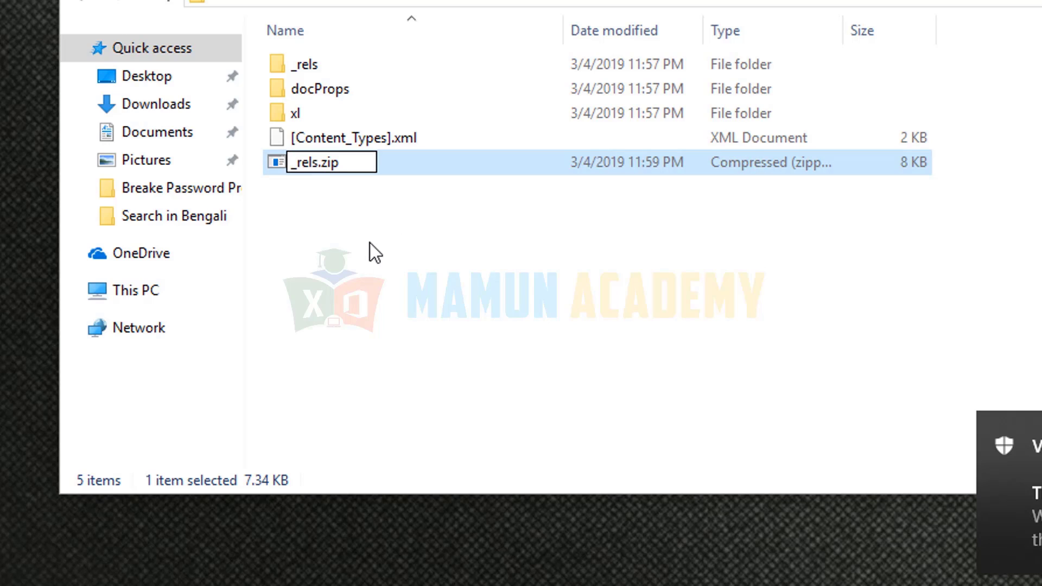
Rename the new zipped folder to New.zip
key("BackSpace")
key("BackSpace")
key("BackSpace")
key("BackSpace")
key("BackSpace")
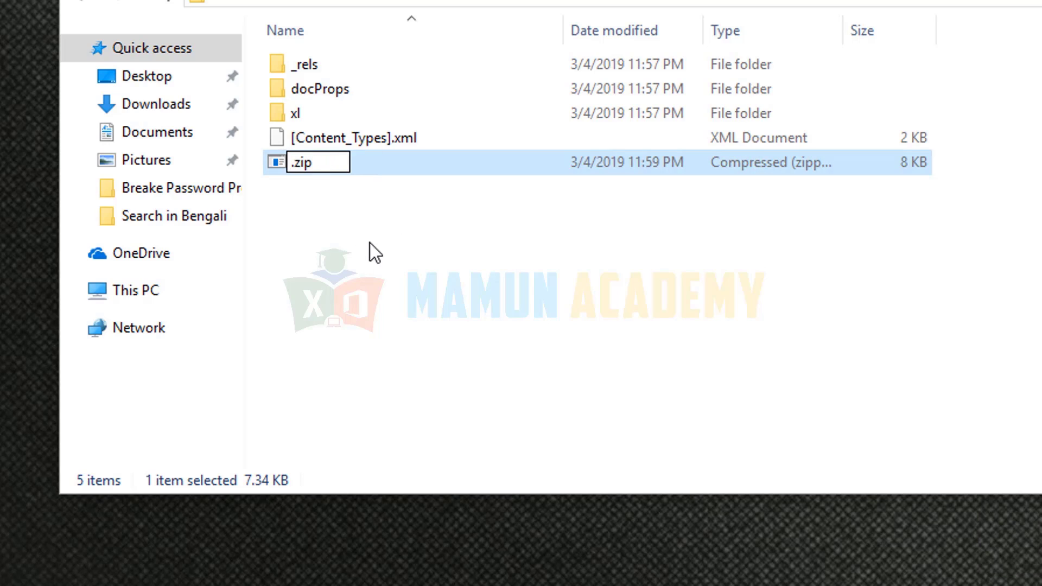
type("New")
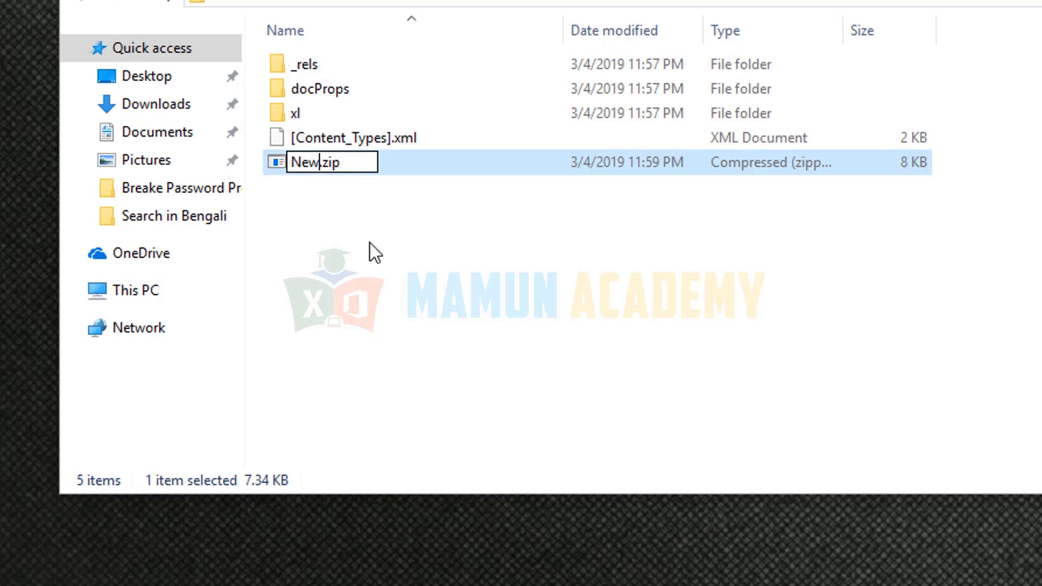
key("Return")
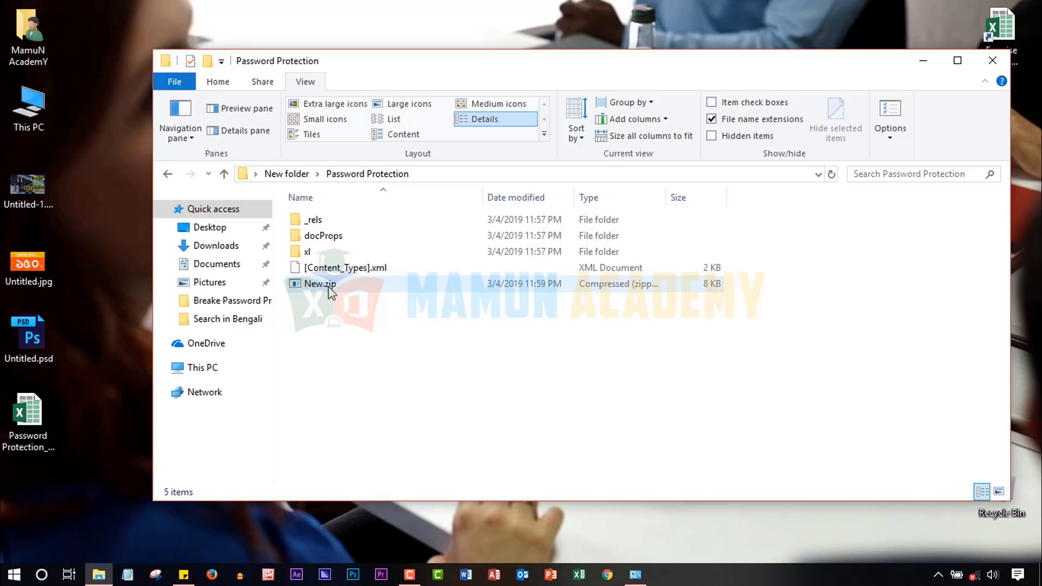
Change the extension of New.zip so the file becomes New.xlsx, and open the workbook
left_click(325, 283)
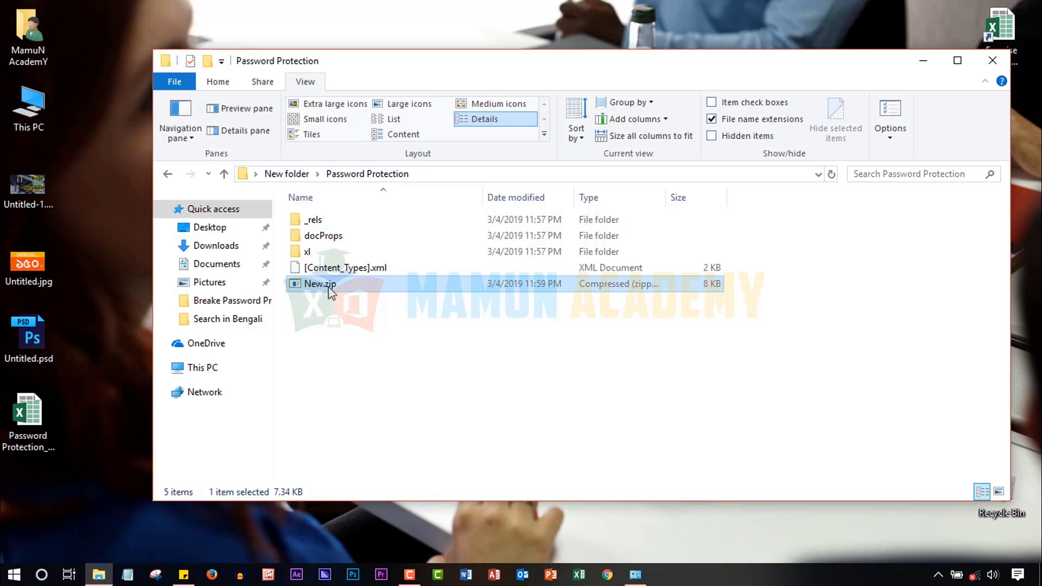
key("F2")
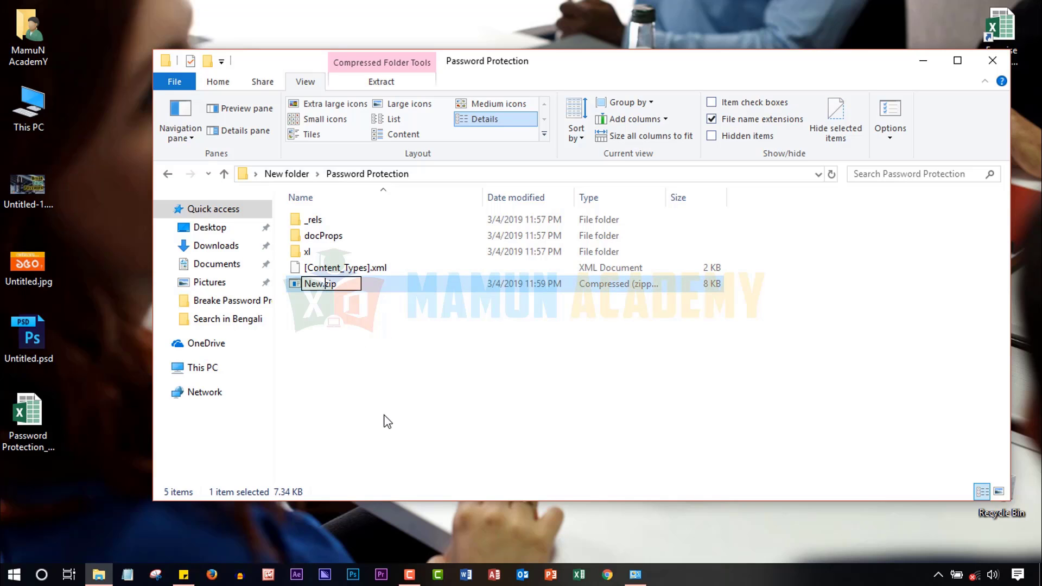
key("Delete")
key("Delete")
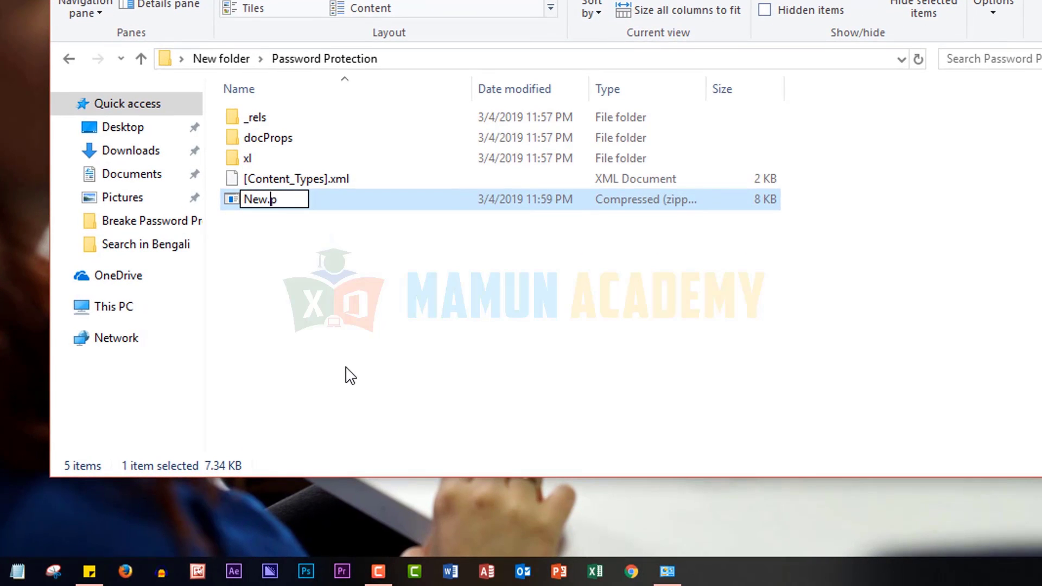
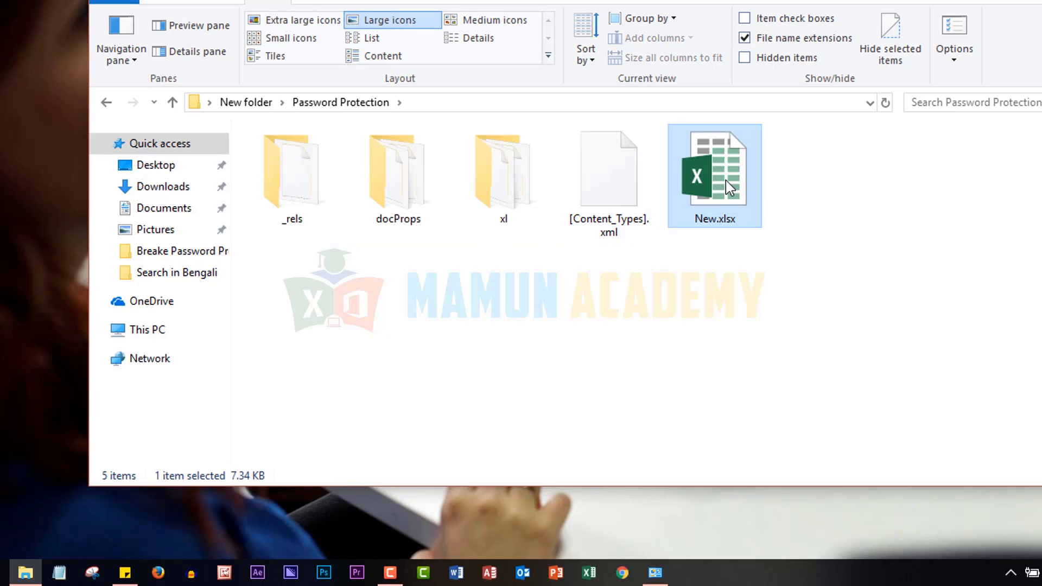
double_click(725, 180)
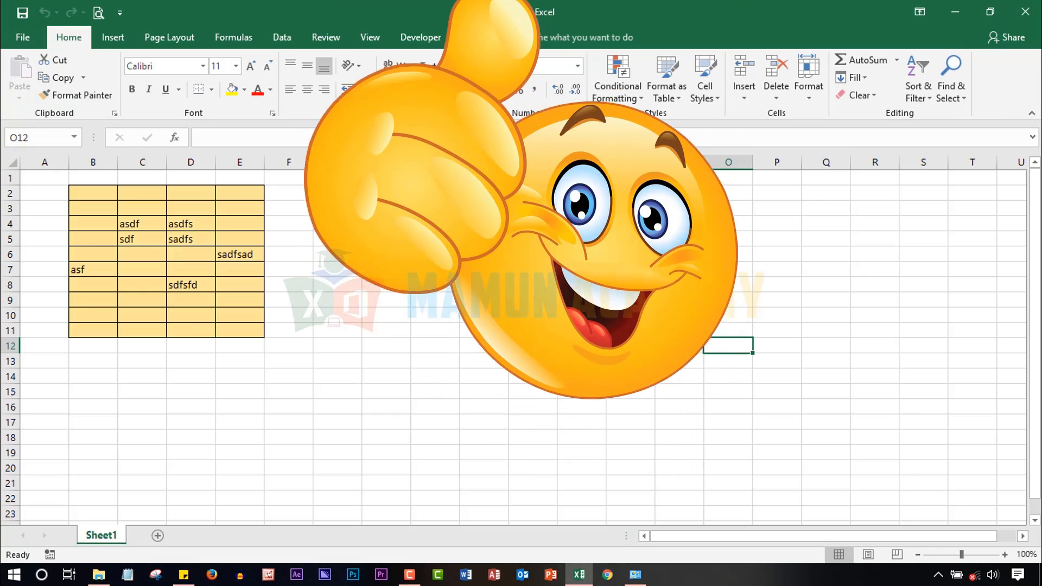
Test that Sheet1 is editable by entering safsadf in I6, asdf in J11, sadf in L13, asdf in L7 and sadf in M16
type("sa")
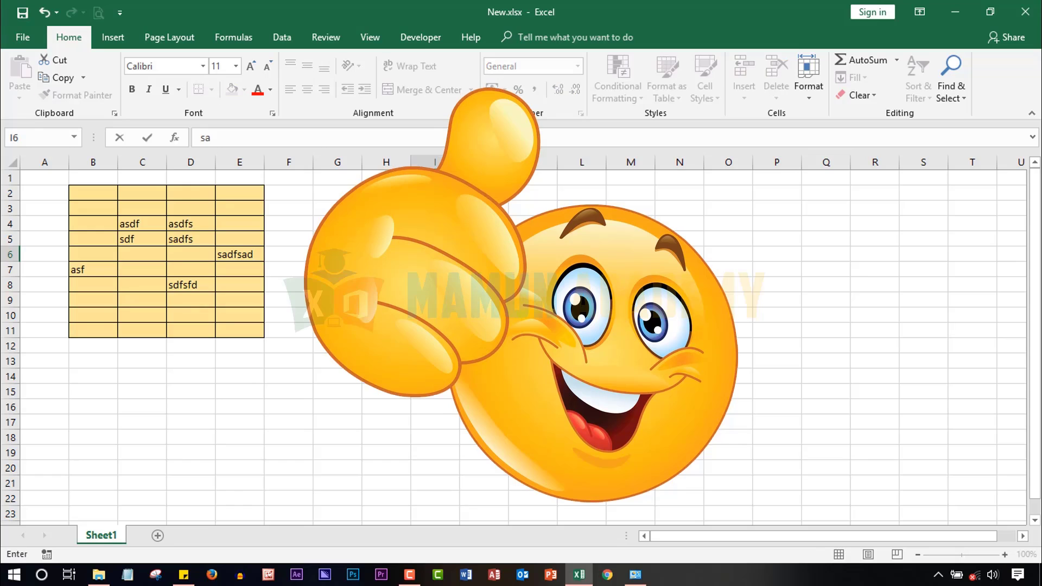
type("fsadf")
left_click(474, 330)
type("asdf")
left_click(559, 365)
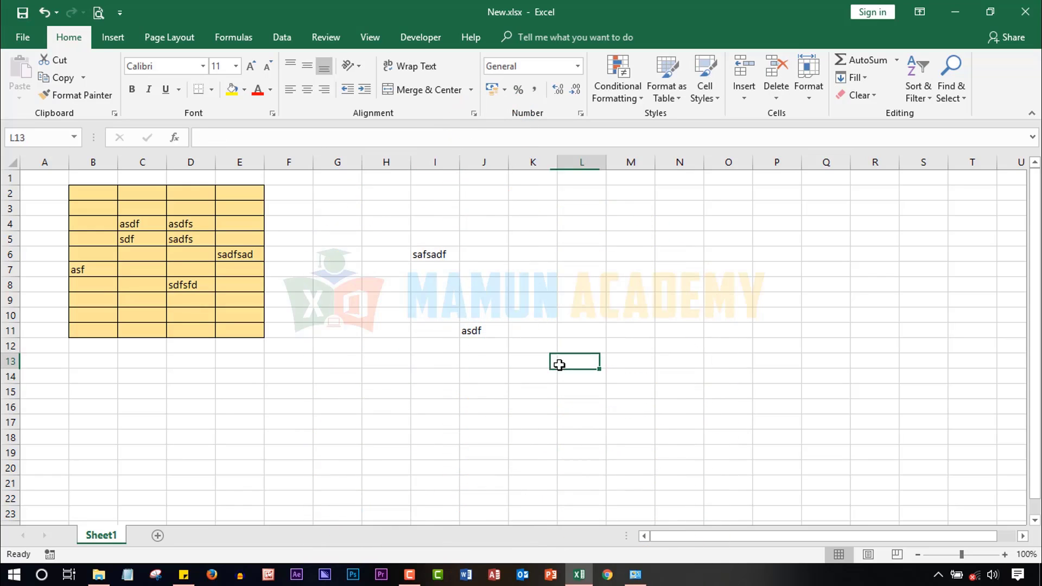
type("sadf")
left_click(588, 271)
type("asdf")
left_click(385, 373)
left_click(635, 407)
type("sadf")
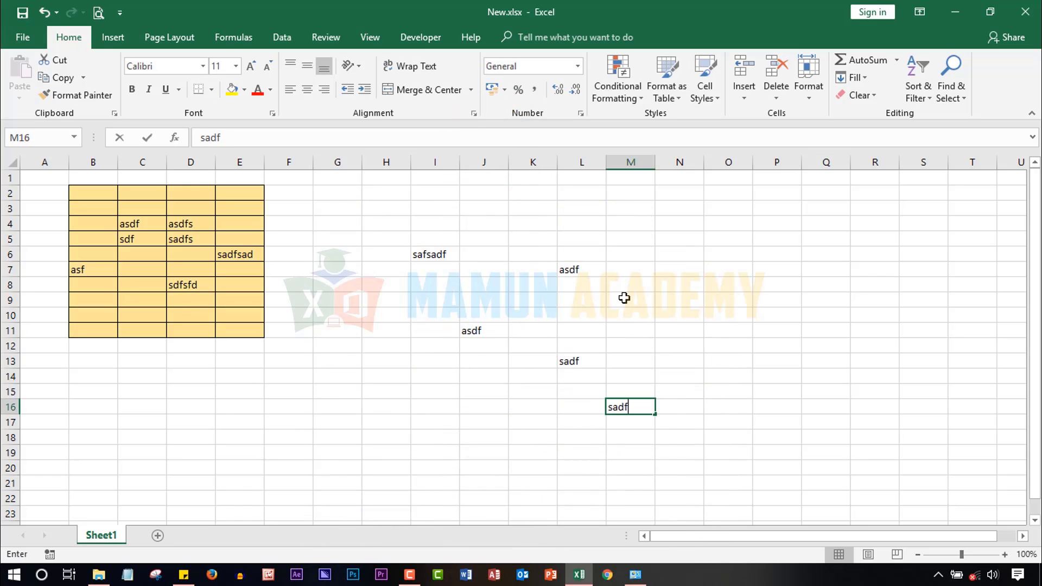
Enter more test text on Sheet1: sfdsdf in M9, as in H11, fsadf in N12 and asdfasdf in D7
left_click(624, 299)
type("sfdsdf")
left_click(387, 331)
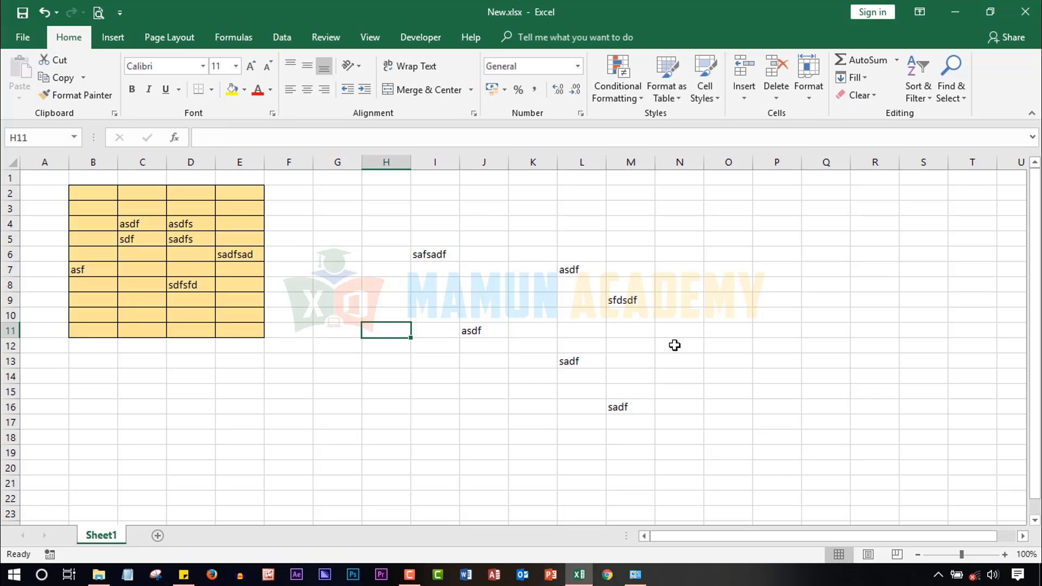
type("as")
left_click(675, 345)
type("fsadf")
left_click(472, 389)
left_click(187, 269)
type("asdfasdf")
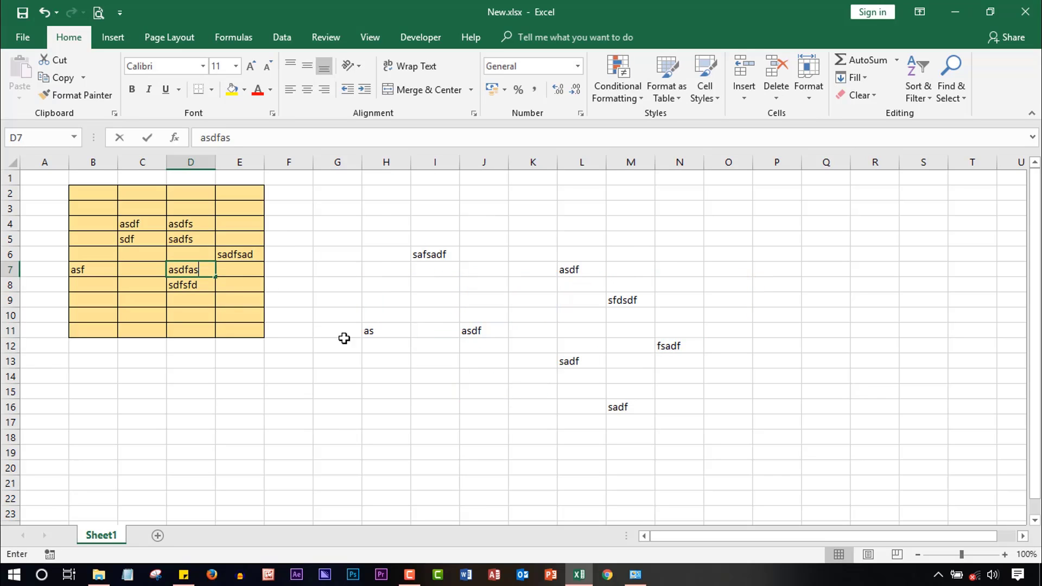
Add test text on Sheet1: asdfds in K10, dfgsdfg in N9, dfg in K7 and dsfgdsfg in D9
left_click(386, 361)
left_click(533, 315)
type("asdfds")
left_click(686, 306)
type("dfgsdfg")
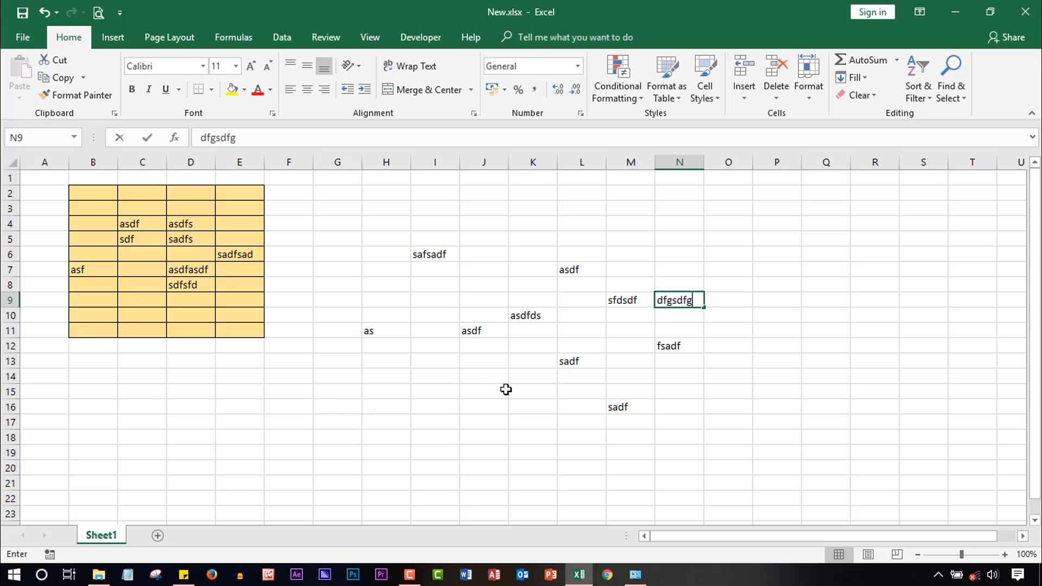
left_click(529, 270)
type("dfg")
left_click(209, 305)
type("dsfgdsfg")
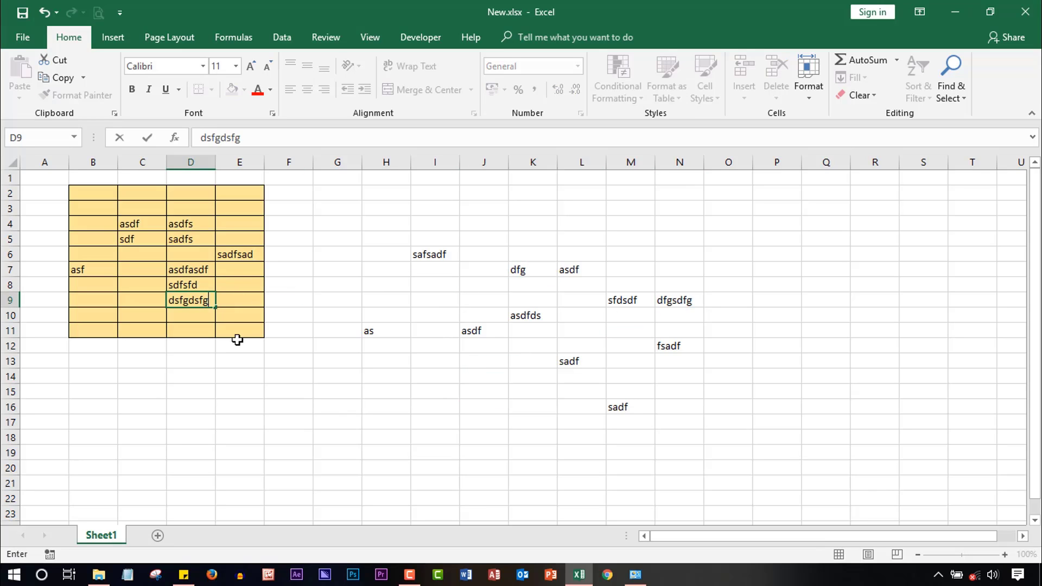
left_click(379, 406)
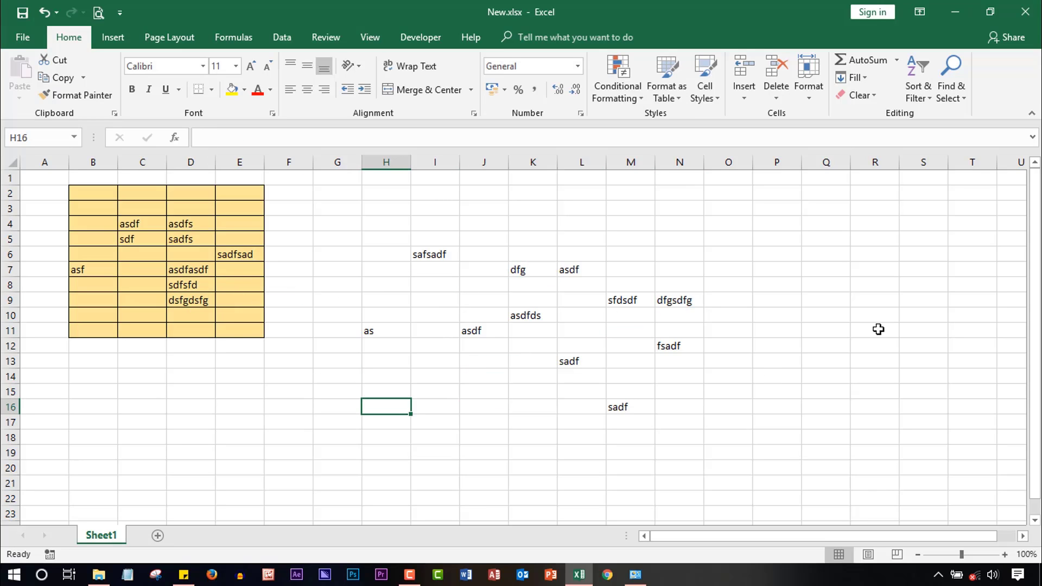
Close New.xlsx without saving the test entries and close the Password Protection folder window
left_click(1025, 12)
left_click(520, 306)
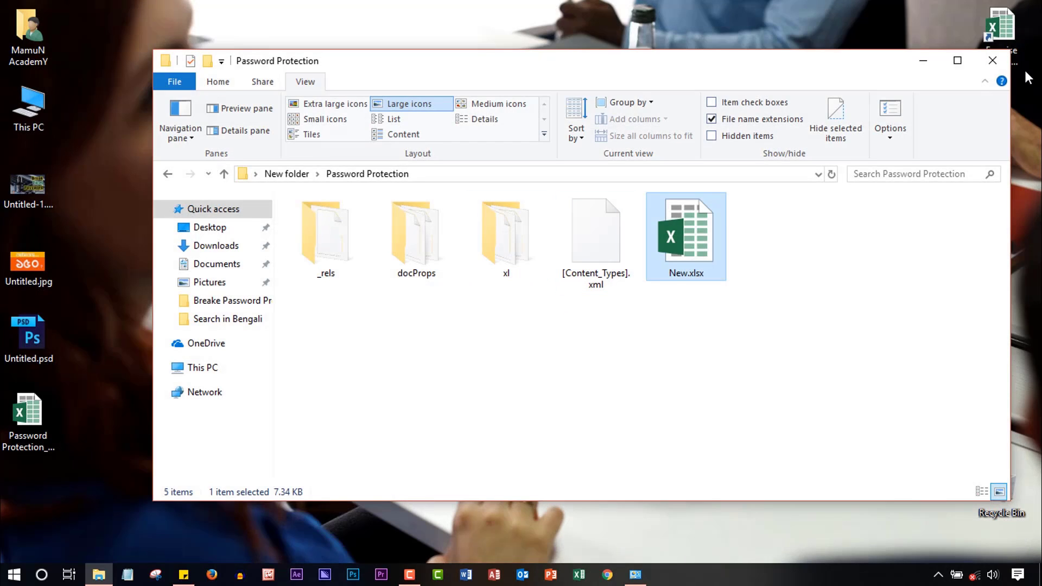
left_click(993, 64)
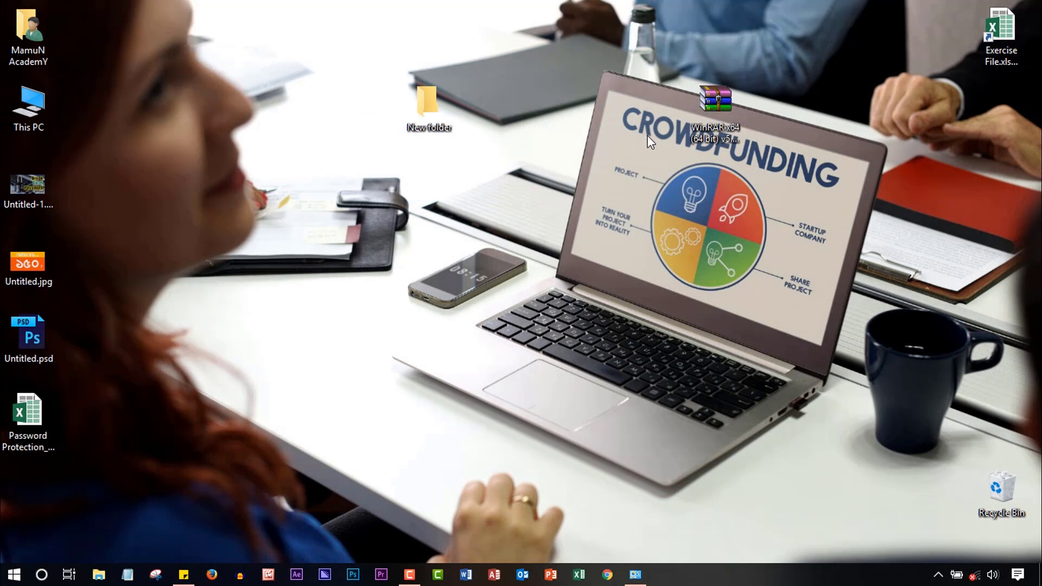
Switch the desktop to the next background image
left_click(717, 103)
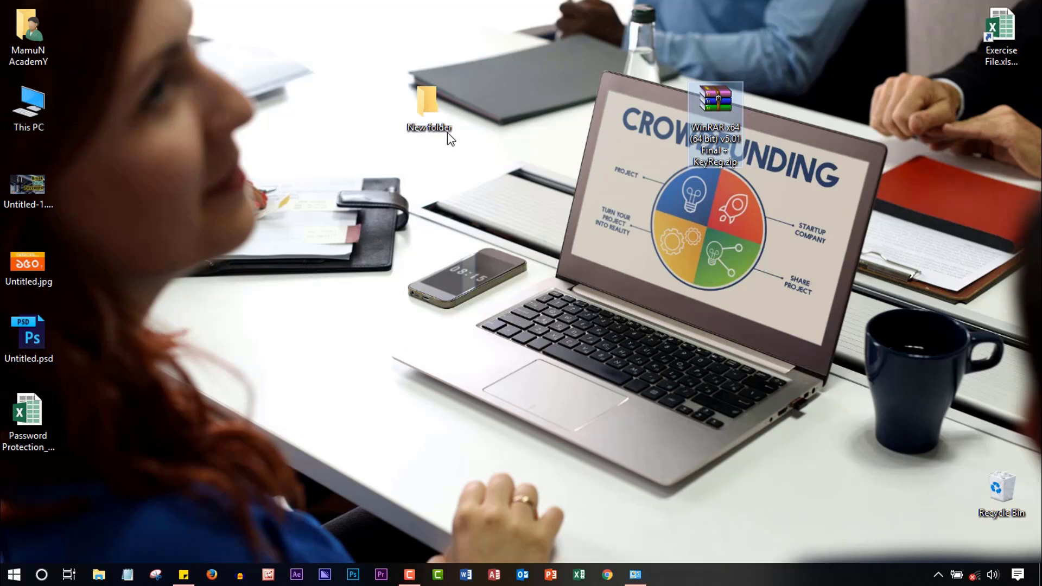
right_click(468, 210)
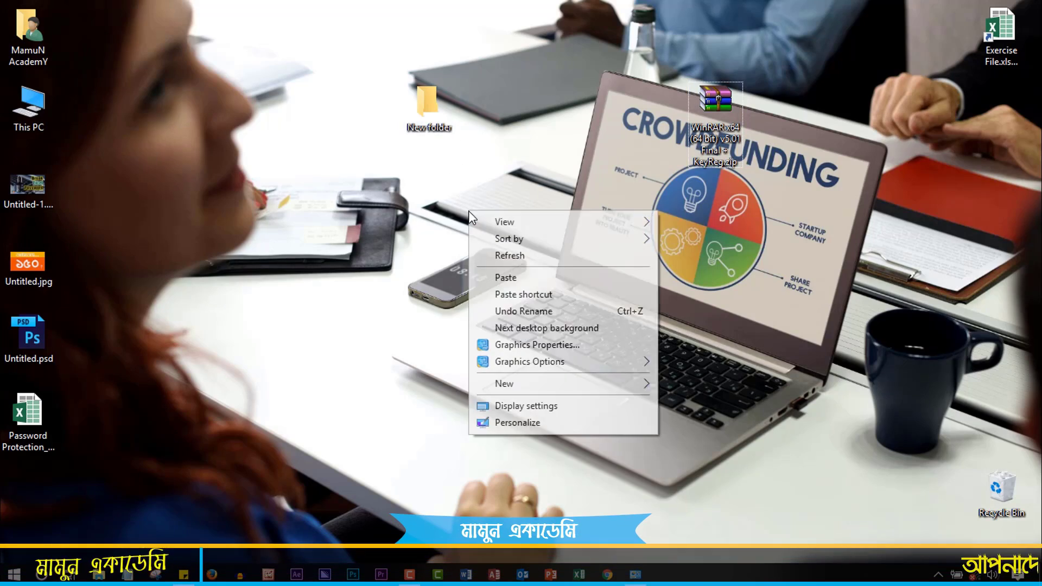
left_click(525, 328)
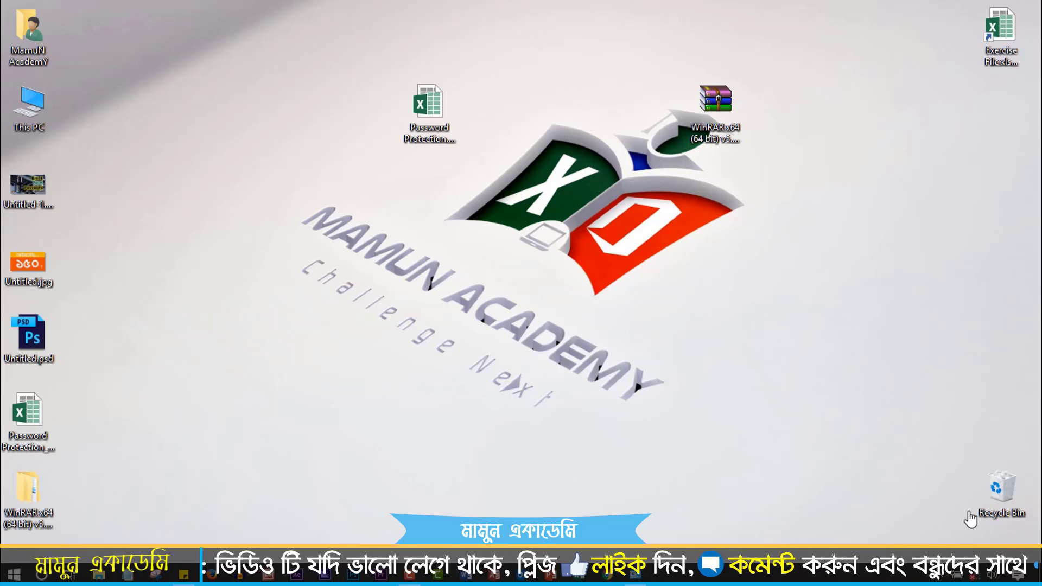
Change the extension of Password Protection.xlsx on the desktop to .zip and accept the extension change
left_click(438, 115)
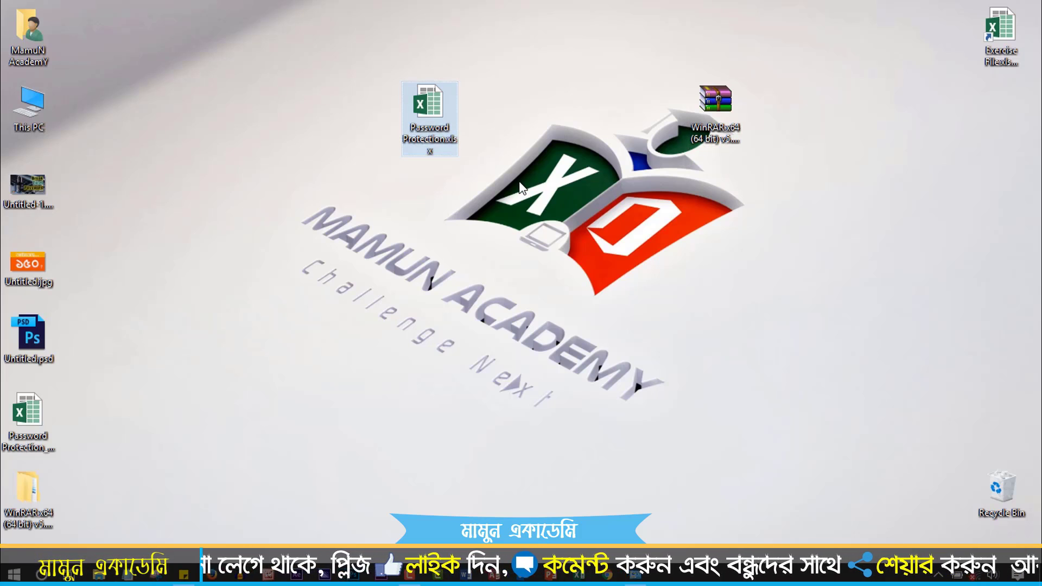
key("F2")
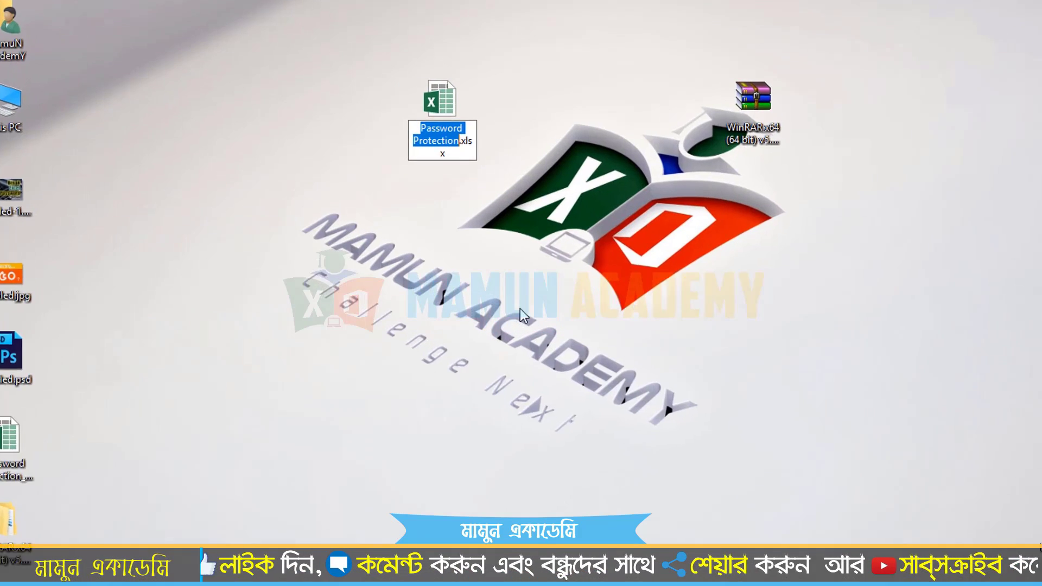
key("BackSpace")
key("BackSpace")
key("BackSpace")
key("BackSpace")
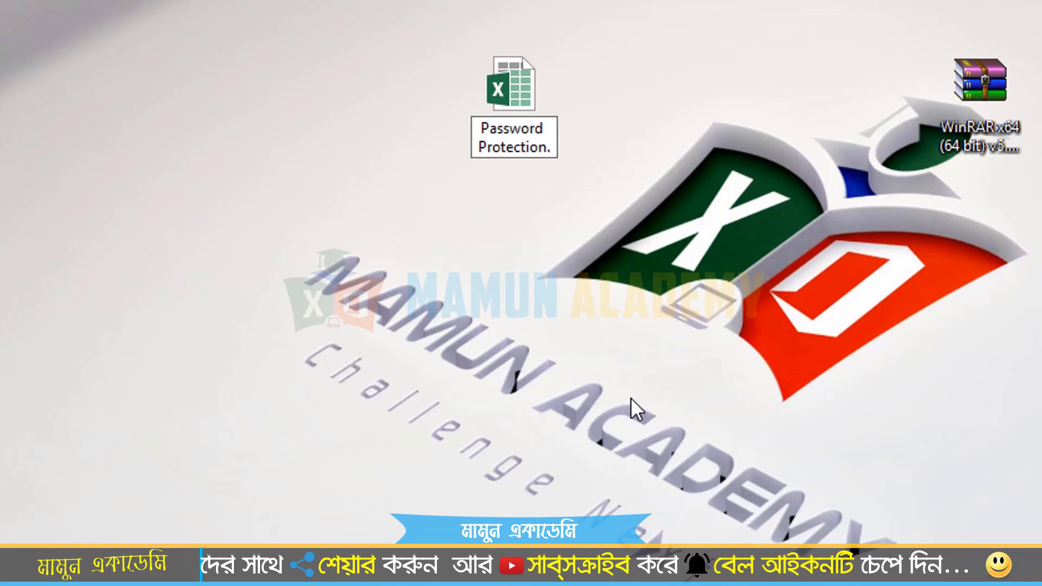
type("zip")
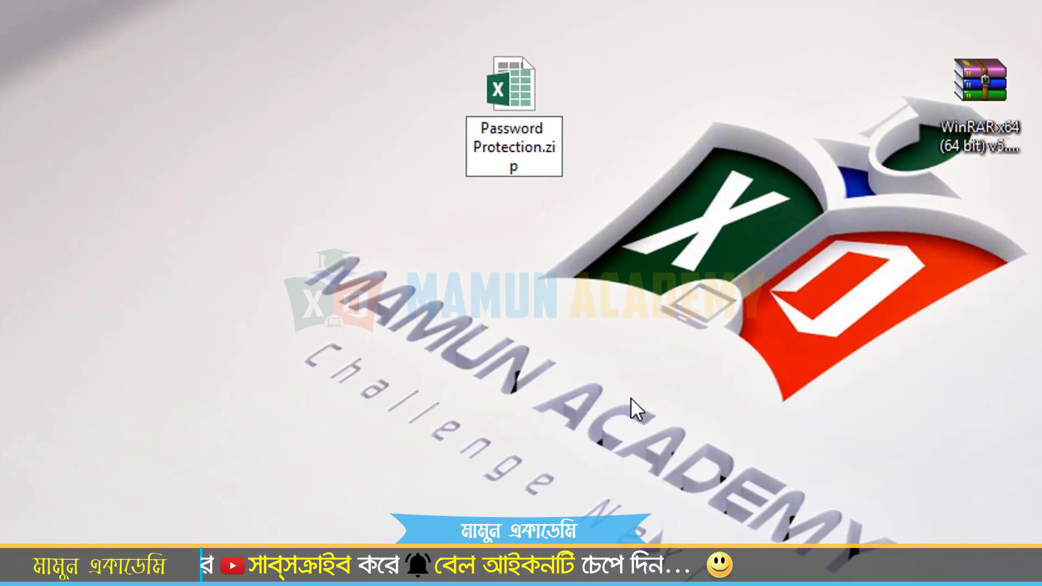
key("Return")
key("Return")
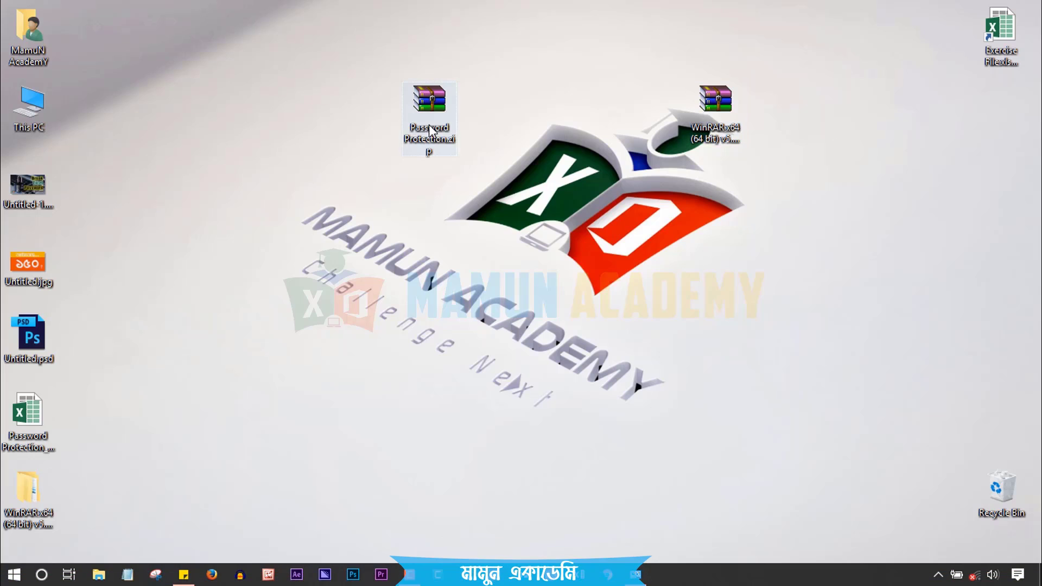
Move Password Protection.zip to an empty desktop spot nearer the icon column and open the archive in WinRAR
right_click(429, 96)
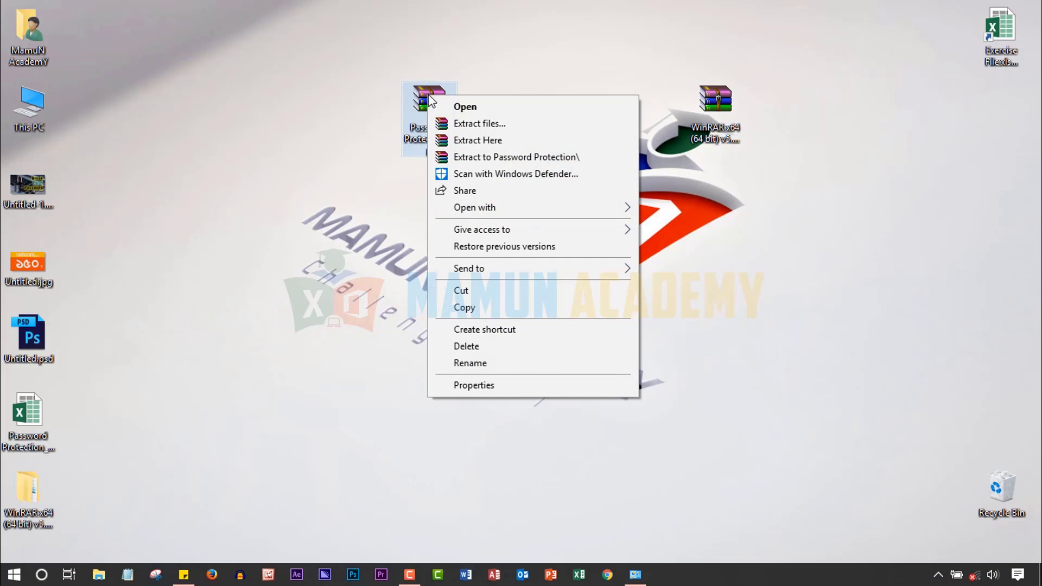
left_click(652, 242)
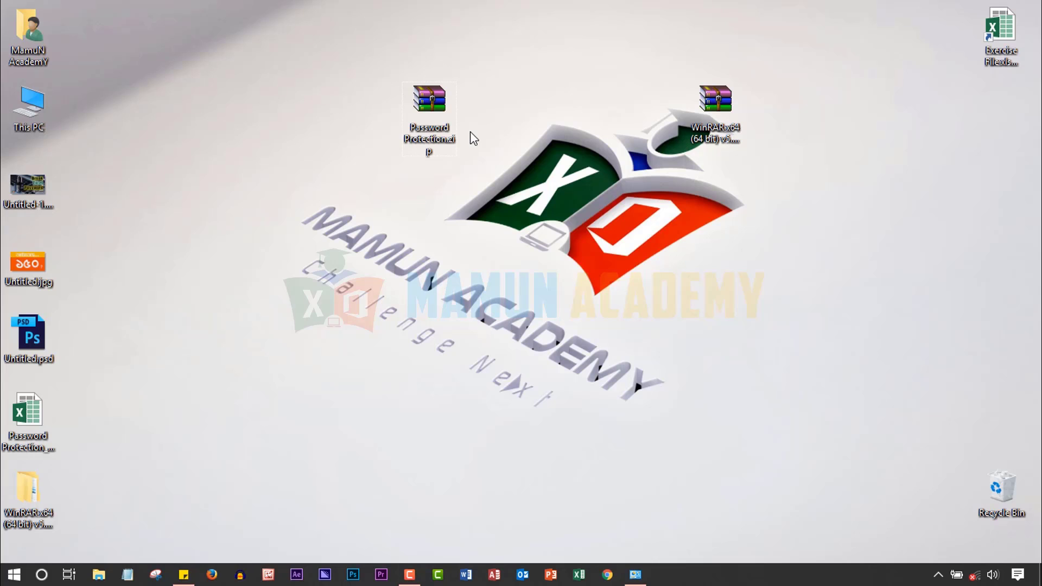
left_click_drag(433, 114, 278, 172)
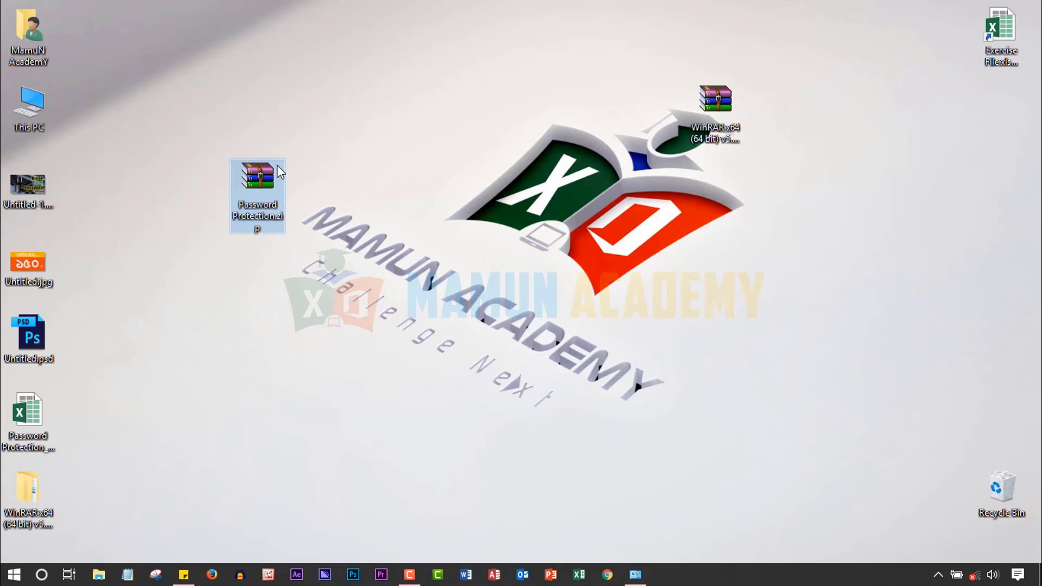
double_click(263, 179)
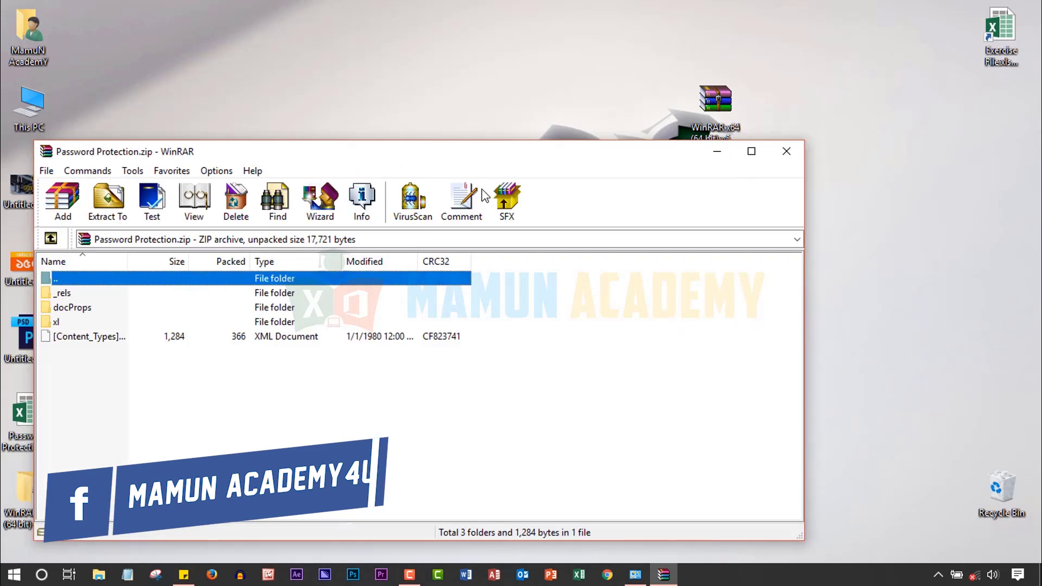
Move the WinRAR window clear of the archive's desktop icon and open the xl\worksheets folder inside the archive
left_click_drag(366, 152, 625, 151)
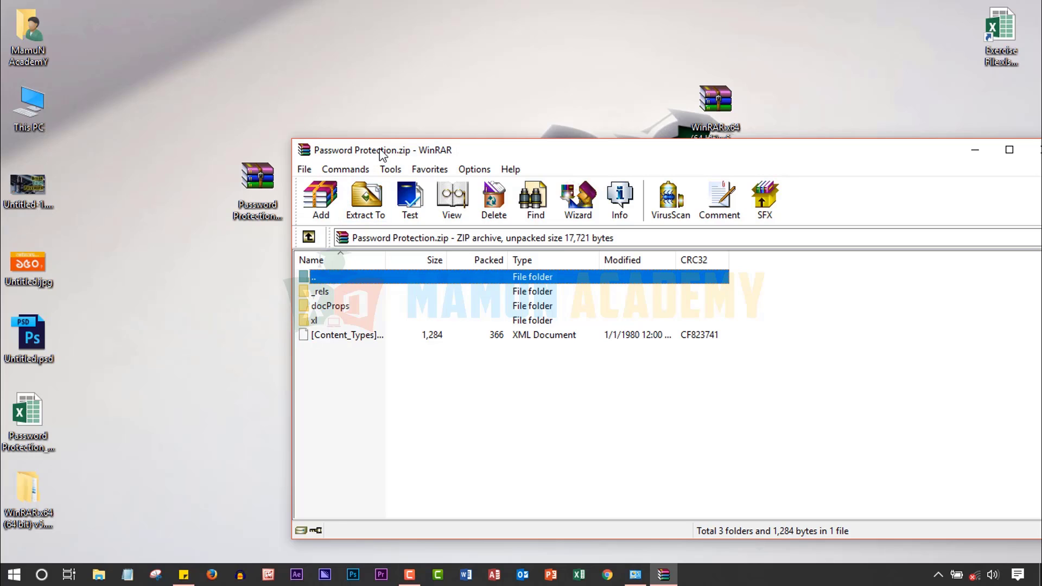
left_click_drag(381, 154, 560, 95)
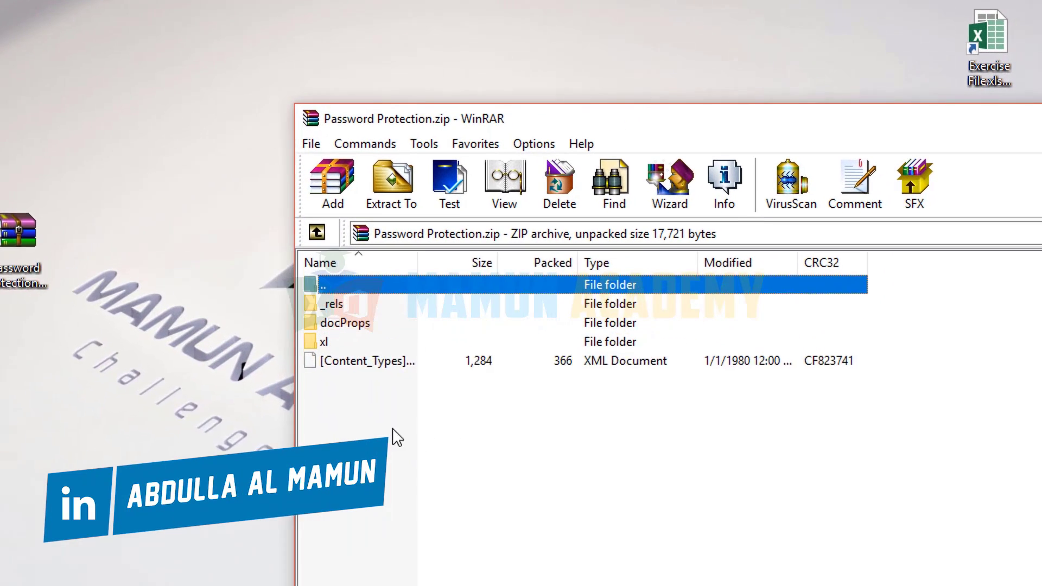
double_click(294, 357)
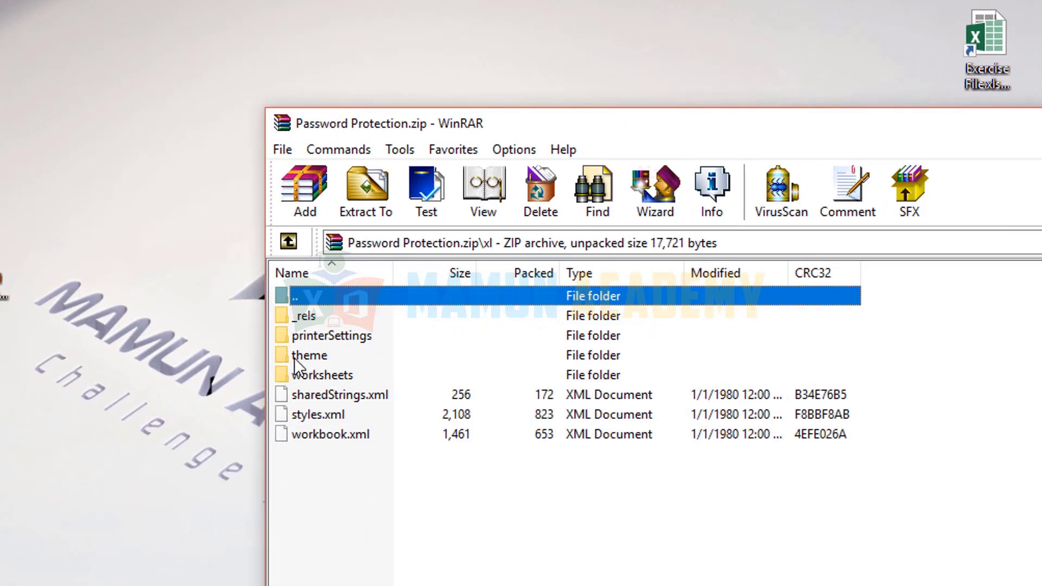
double_click(323, 373)
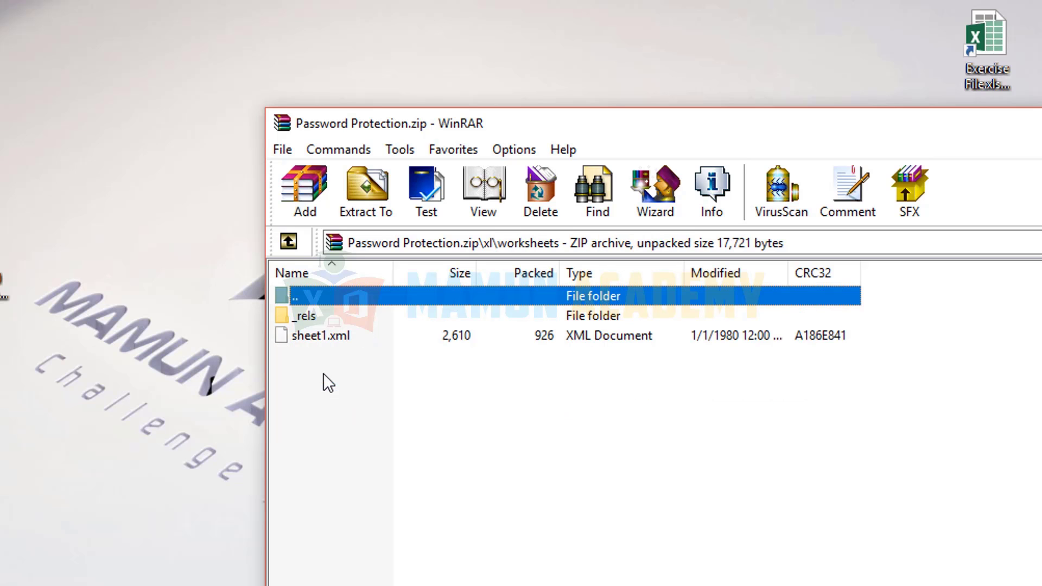
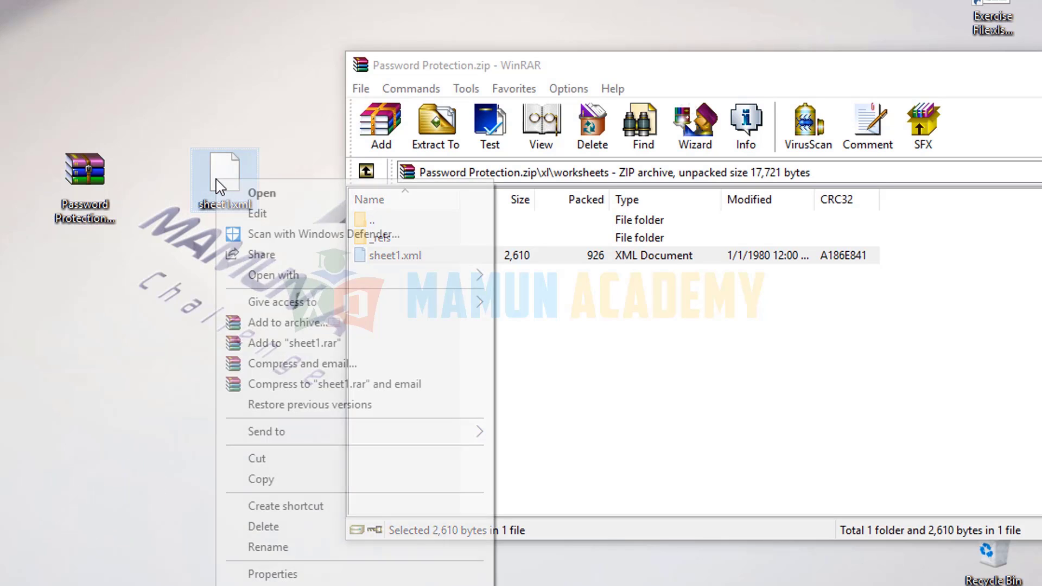
Open the desktop copy of sheet1.xml in Notepad and find the word "protection" in it
mouse_move(430, 284)
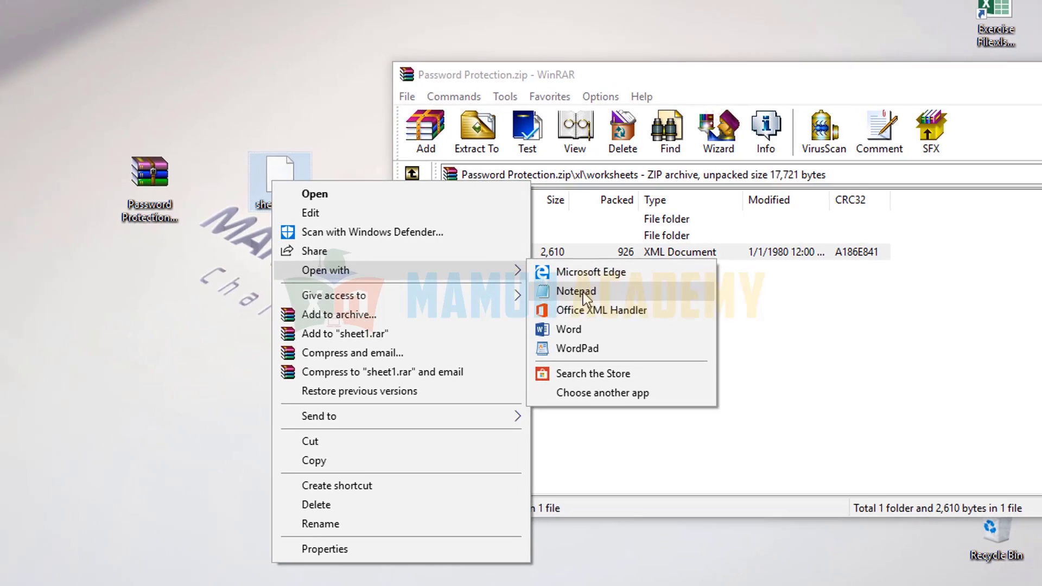
left_click(548, 297)
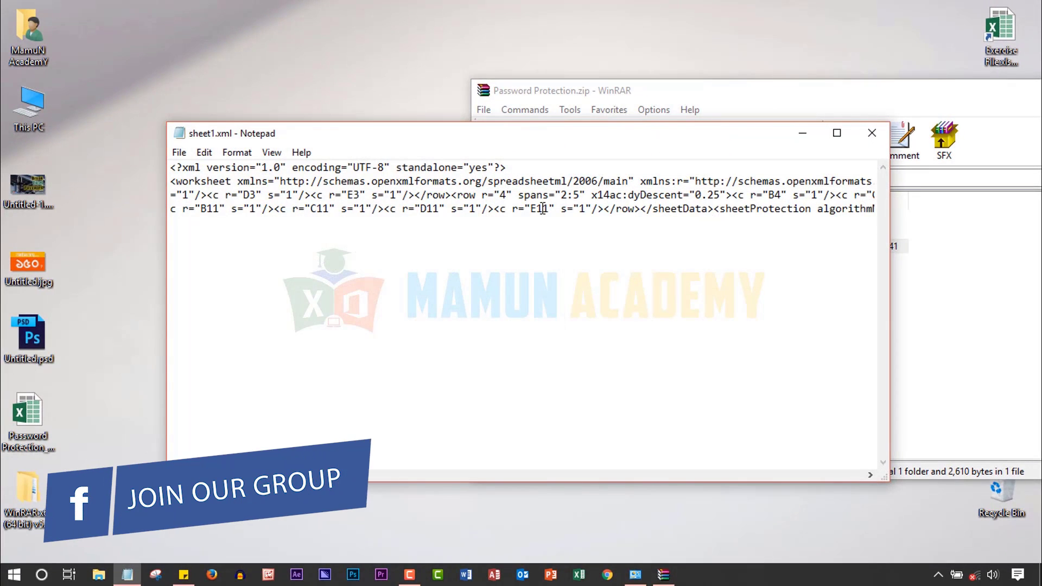
key("ctrl+f")
type("pr")
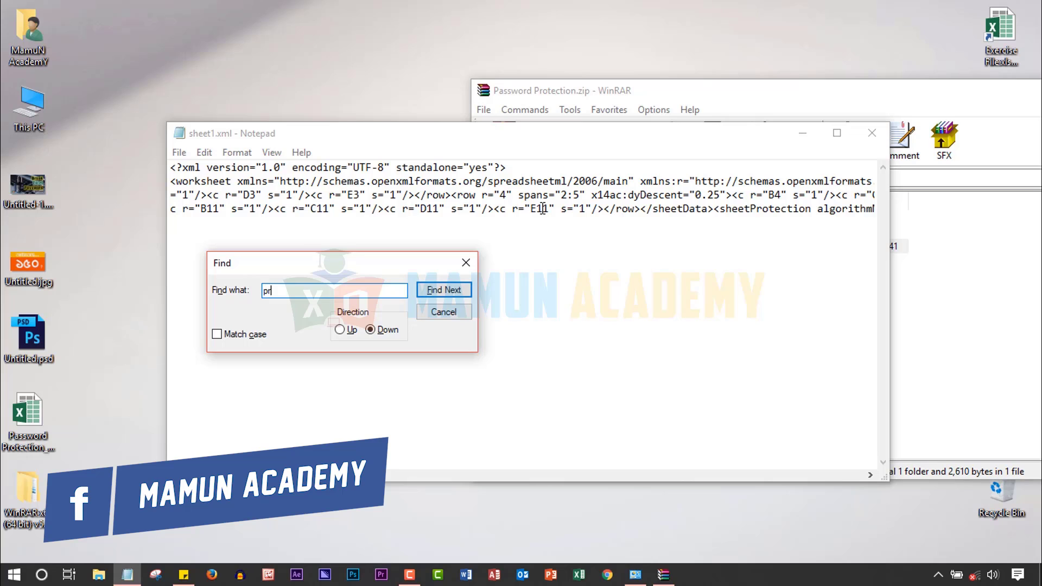
type("otection")
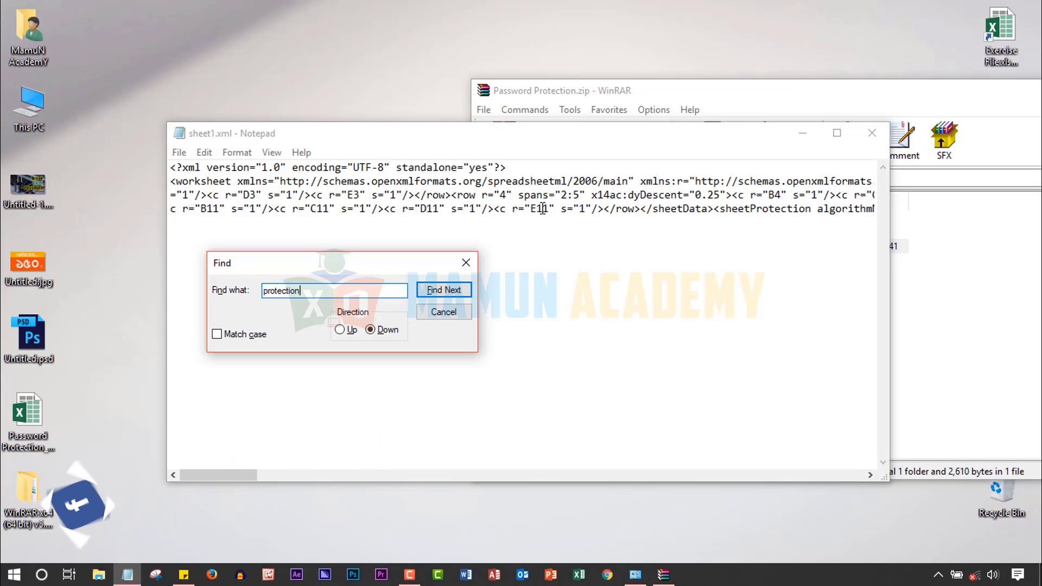
key("Return")
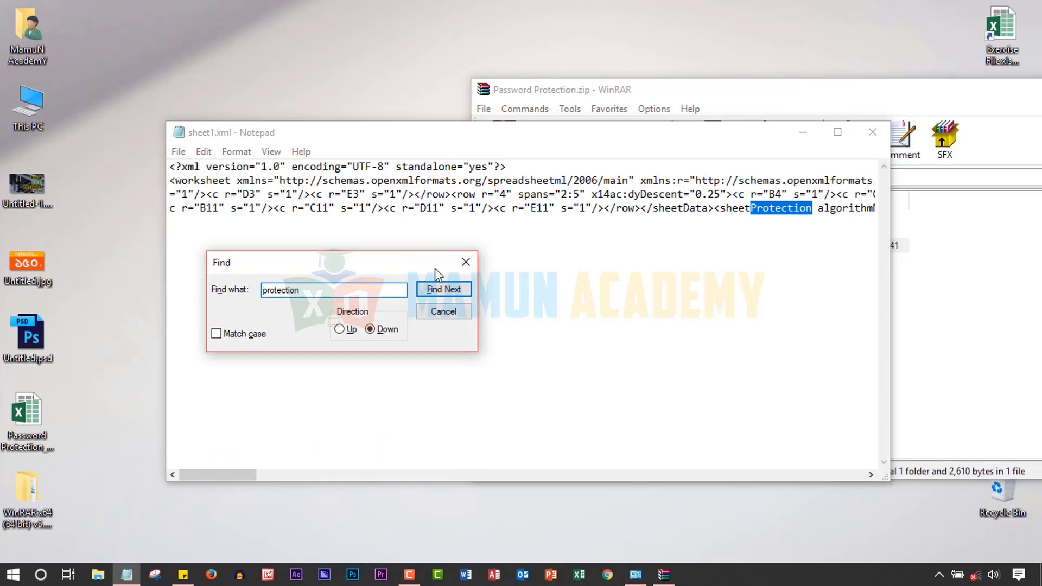
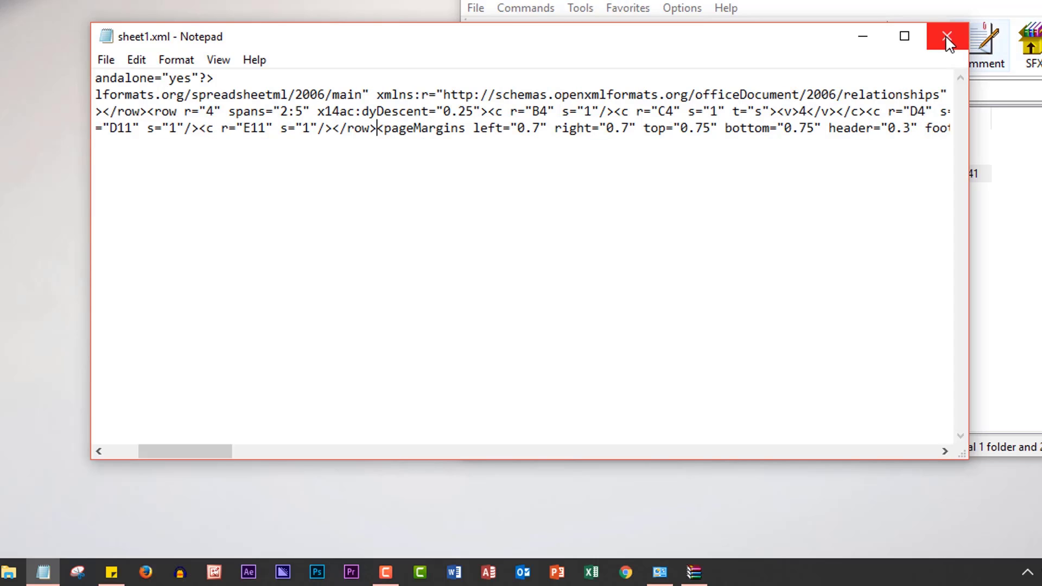
Save the edited sheet1.xml and close the file
left_click(111, 67)
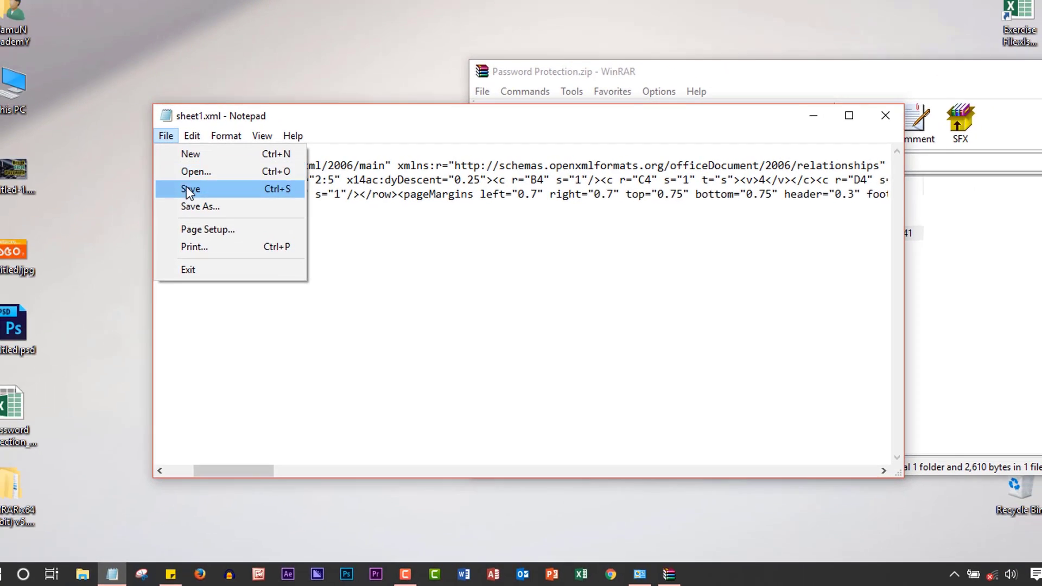
left_click(136, 126)
left_click(941, 43)
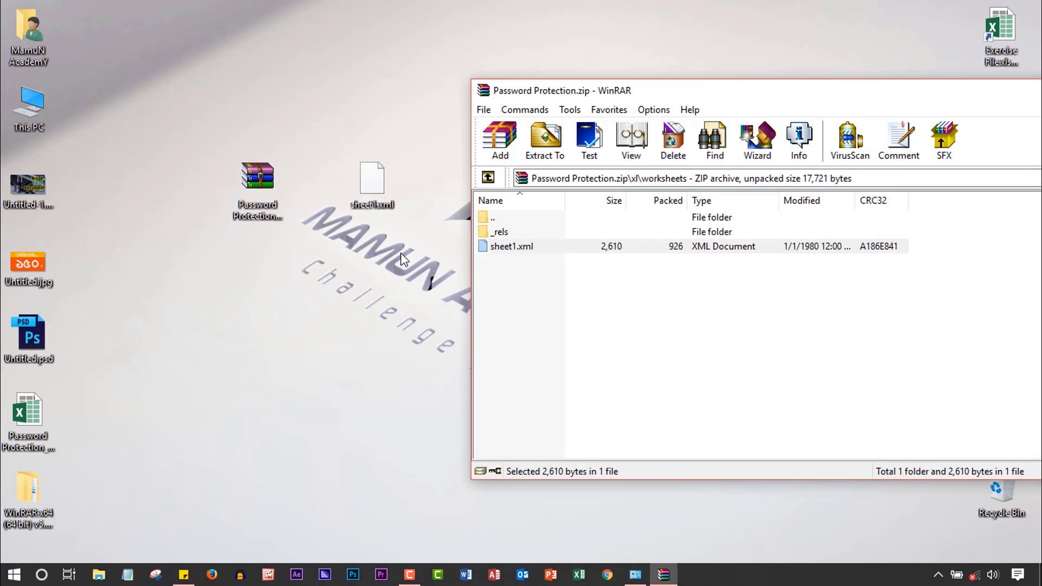
Add the edited sheet1.xml from the desktop to the archive's xl\worksheets folder, using the Add and replace files update mode
left_click(382, 179)
left_click_drag(397, 184, 571, 321)
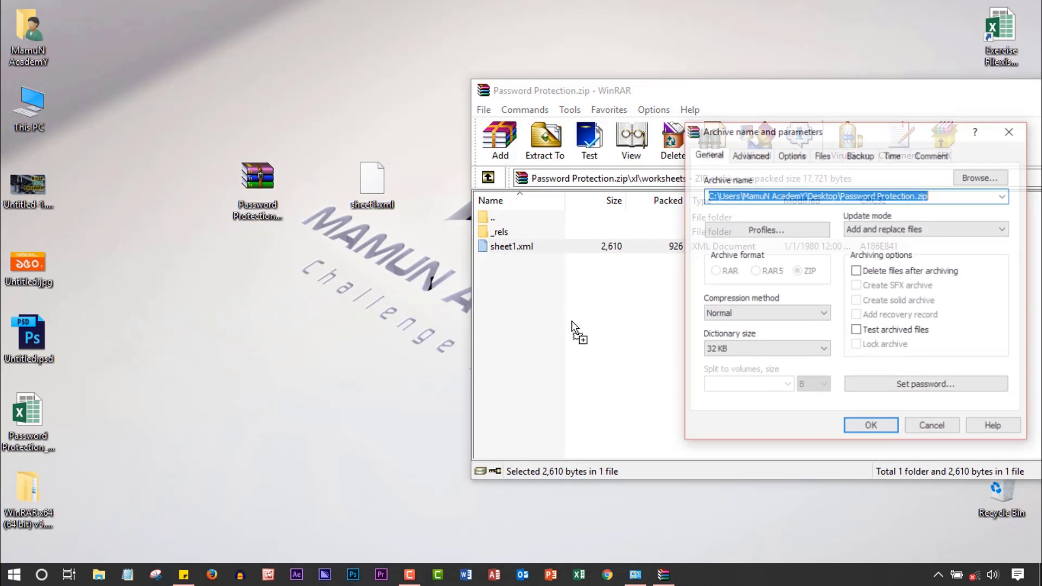
left_click(871, 427)
Close the Password Protection.zip archive window and refresh the desktop
left_click_drag(900, 95, 734, 103)
left_click_drag(927, 107, 808, 109)
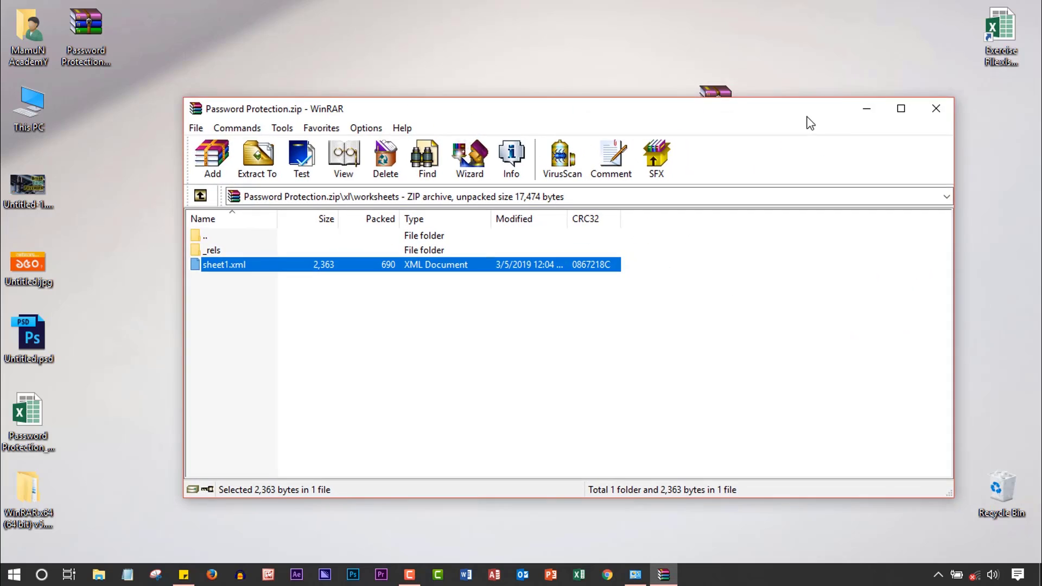
left_click(933, 109)
right_click(352, 271)
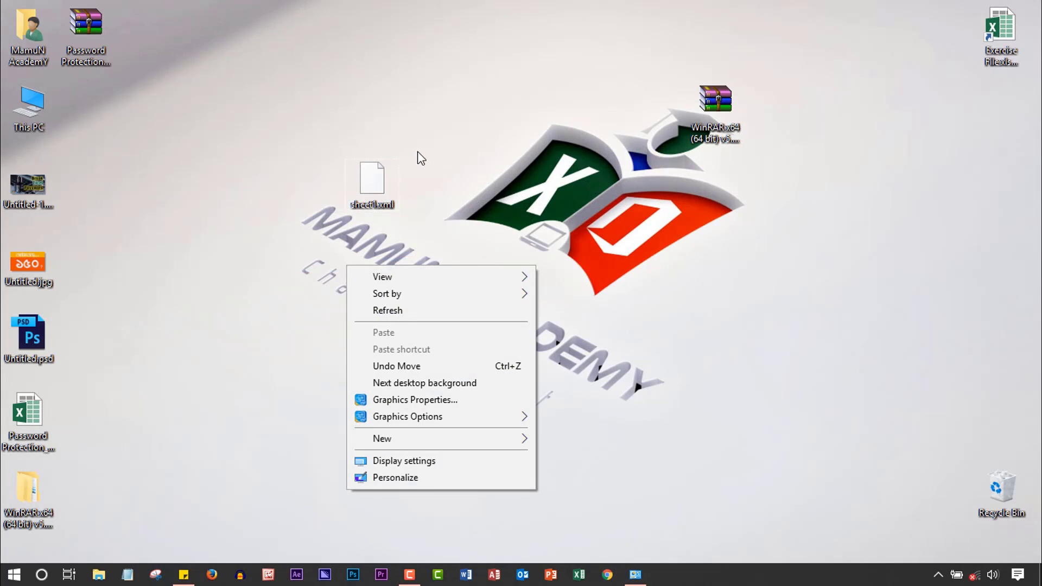
right_click(419, 144)
left_click(452, 191)
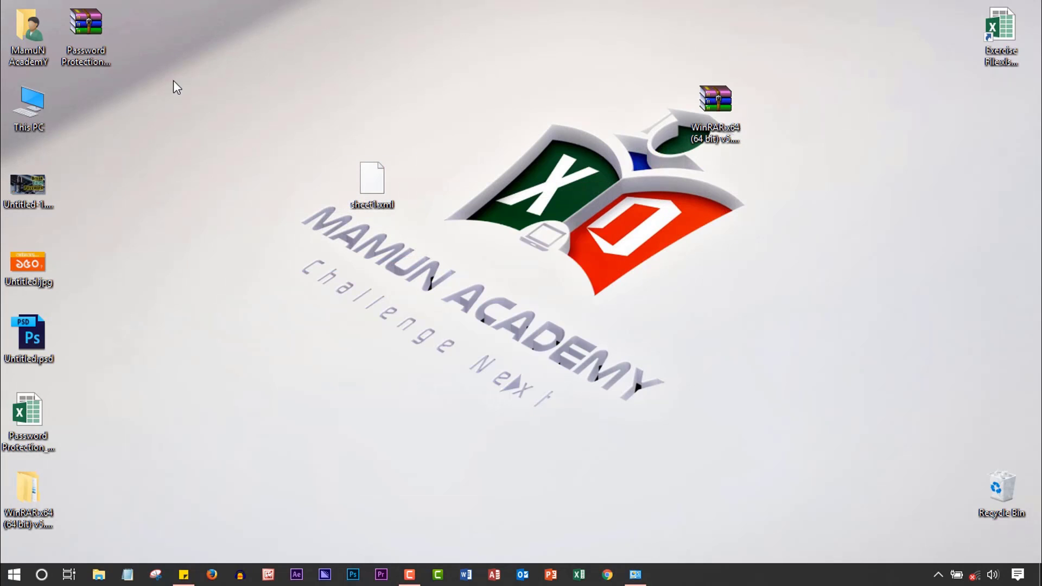
Move Password Protection.zip to the spot above sheet1.xml on the desktop and delete the loose sheet1.xml
left_click(85, 29)
left_click_drag(86, 30, 375, 103)
left_click(375, 198)
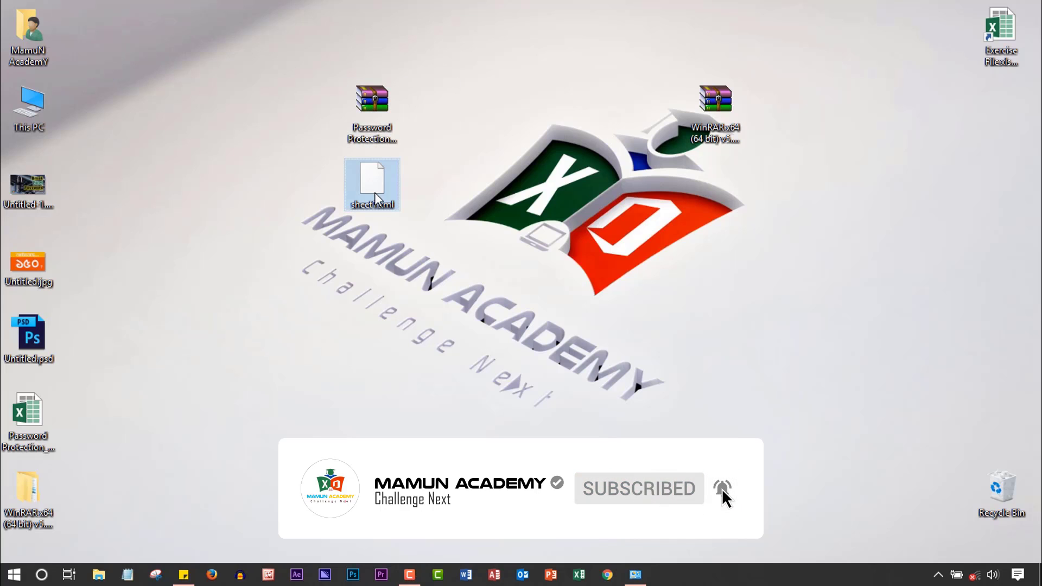
key("Delete")
Change the extension of Password Protection.zip on the desktop to .xlsx
left_click(375, 100)
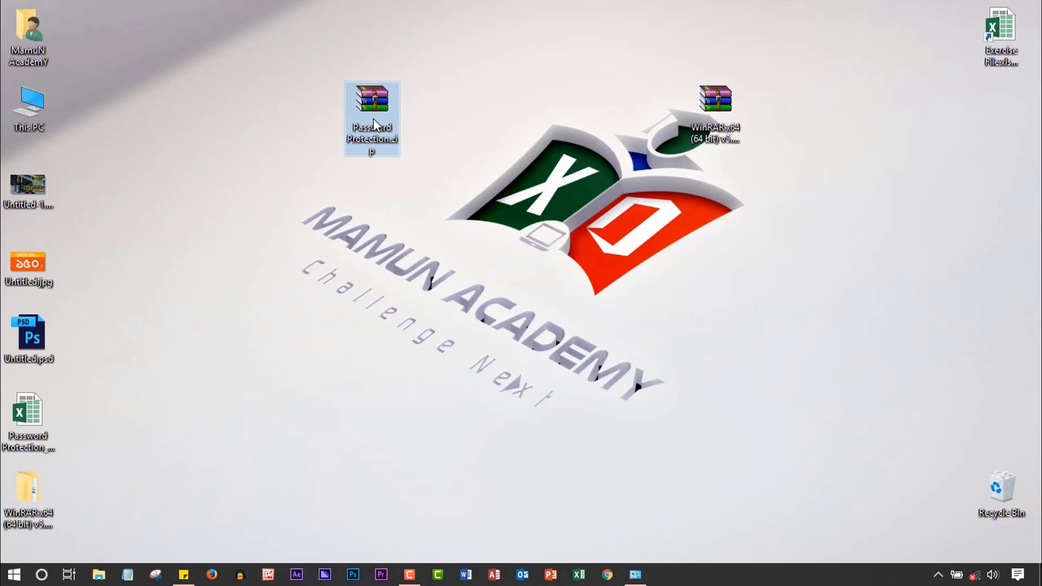
key("F2")
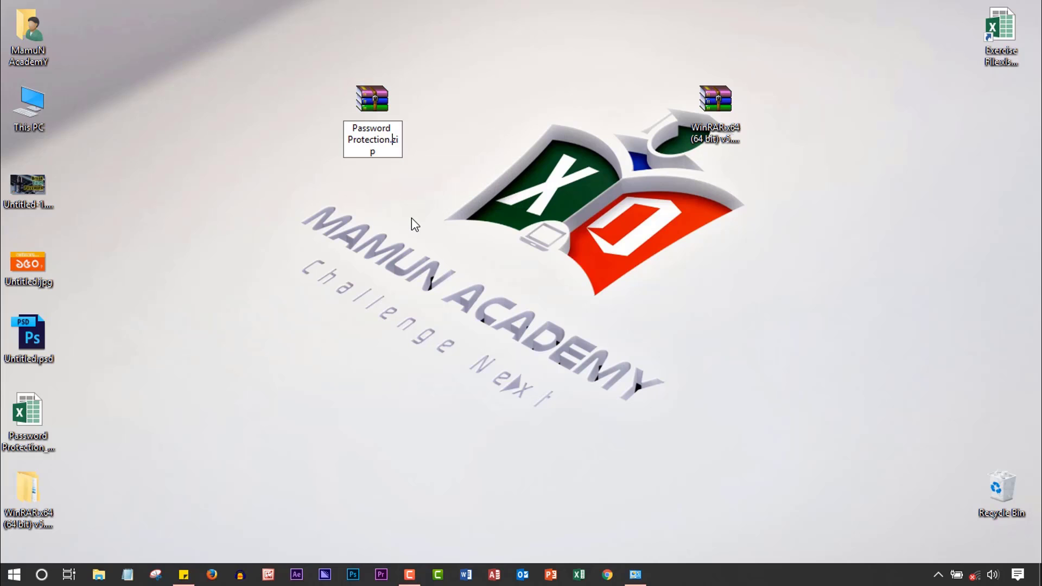
key("BackSpace")
key("BackSpace")
key("BackSpace")
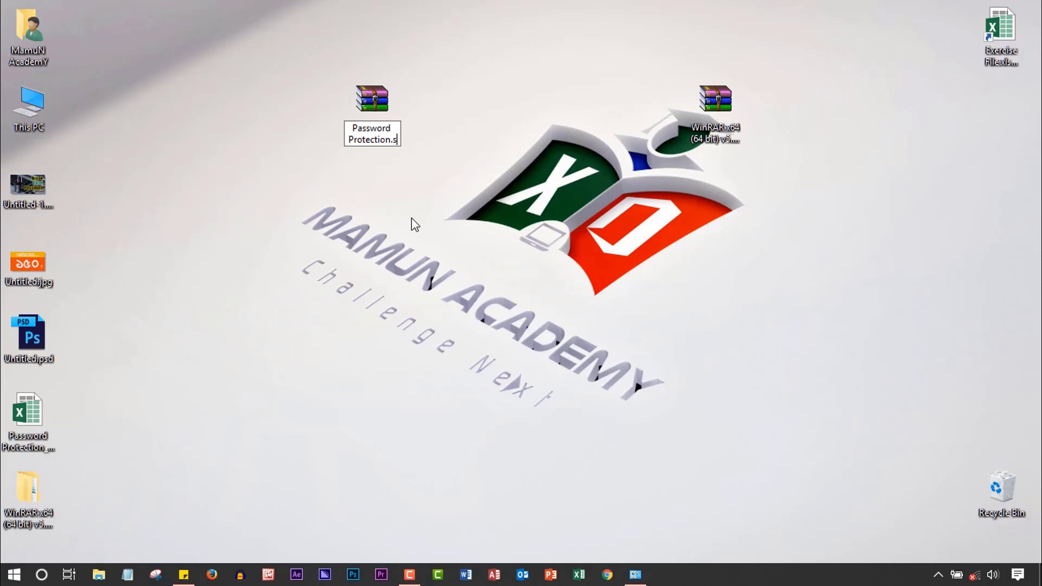
type("xlsx")
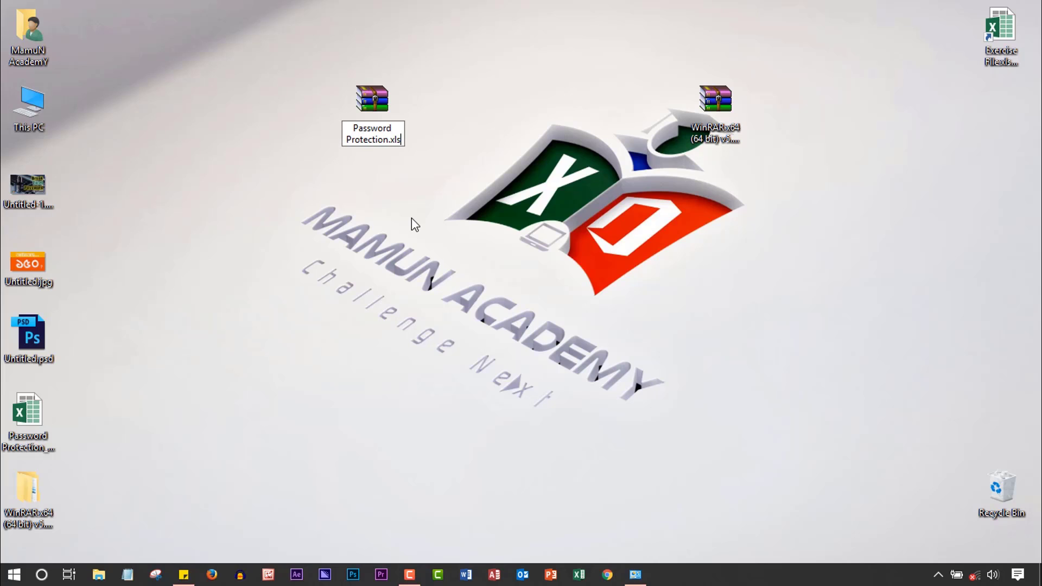
key("Return")
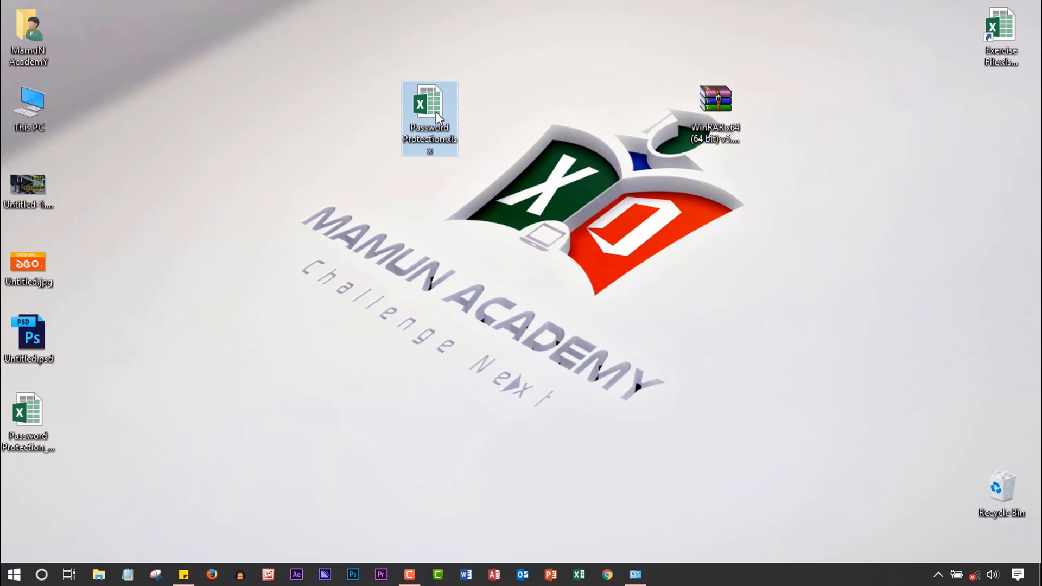
Open Password Protection.xlsx, test editing with sdfsadf in D6, dfsadf in J8 and sd in K3, and close the workbook
double_click(436, 111)
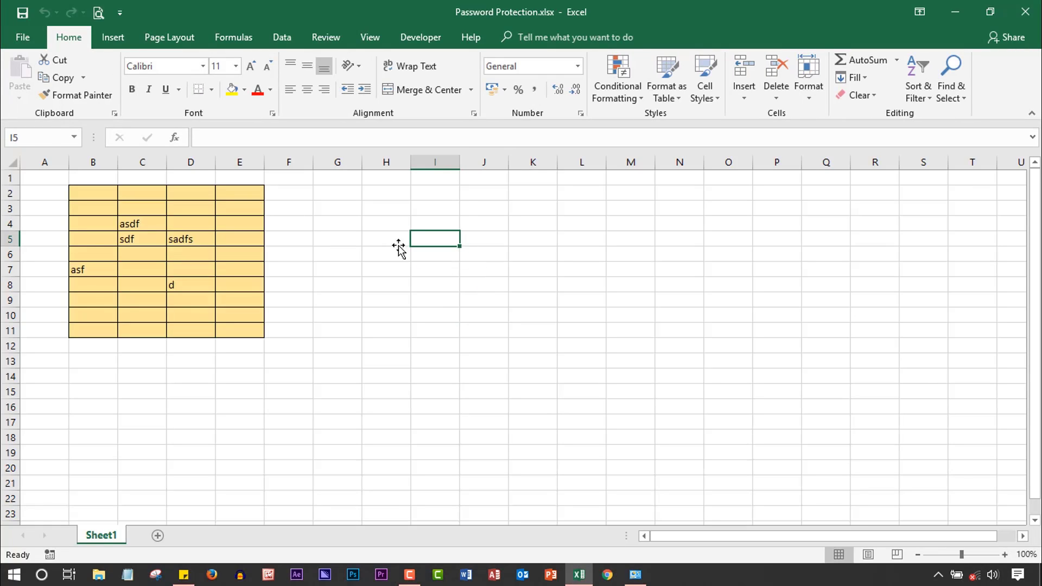
left_click(195, 255)
type("sdfsadf")
left_click(337, 284)
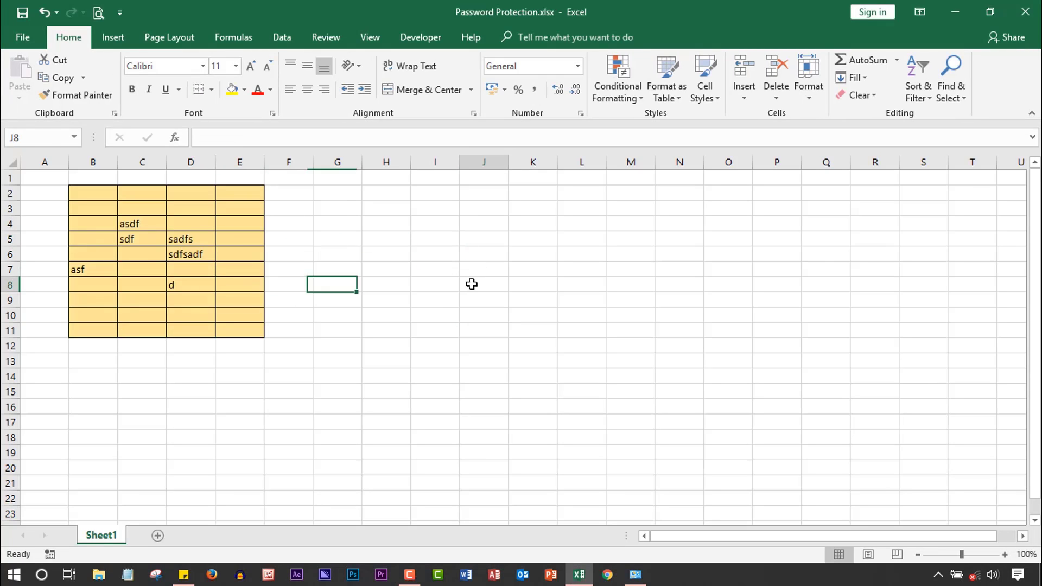
left_click(472, 284)
type("dfsadf")
left_click(529, 313)
left_click(516, 206)
type("sd")
left_click(591, 318)
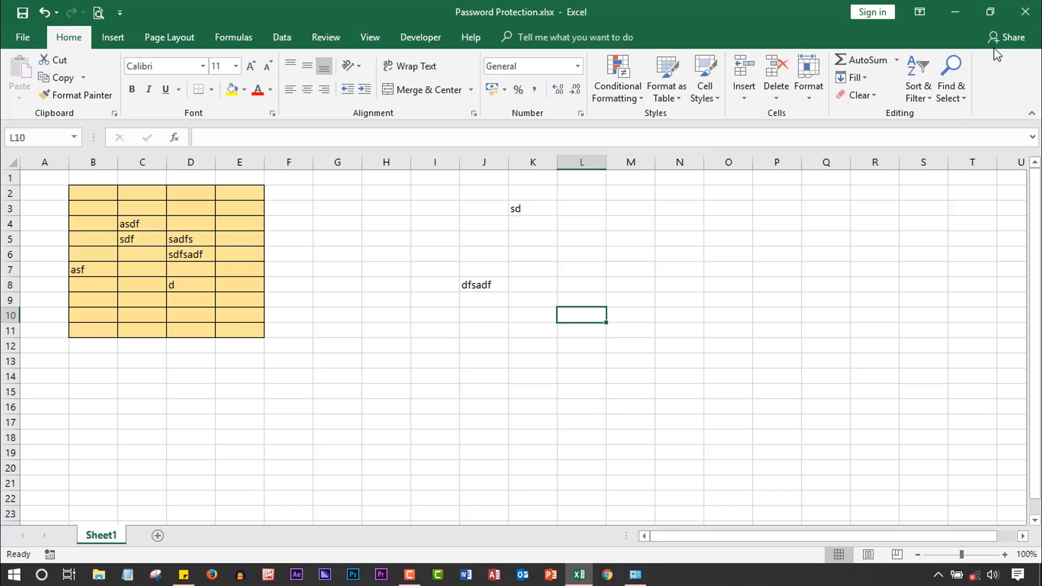
left_click(1026, 12)
left_click(526, 308)
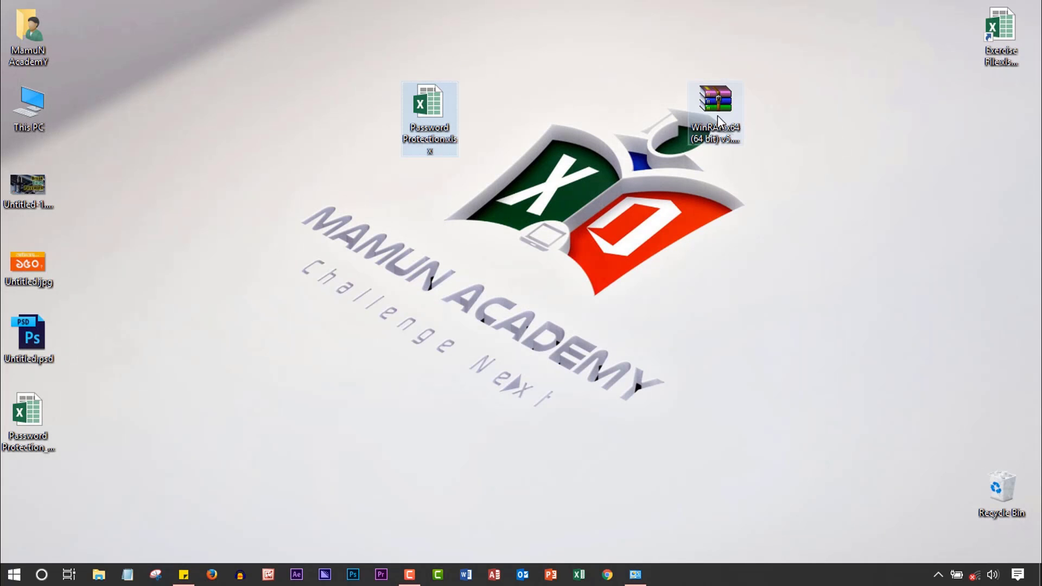
Select Password Protection.xlsx and the WinRAR zip file together on the desktop
left_click(717, 116)
left_click(776, 282)
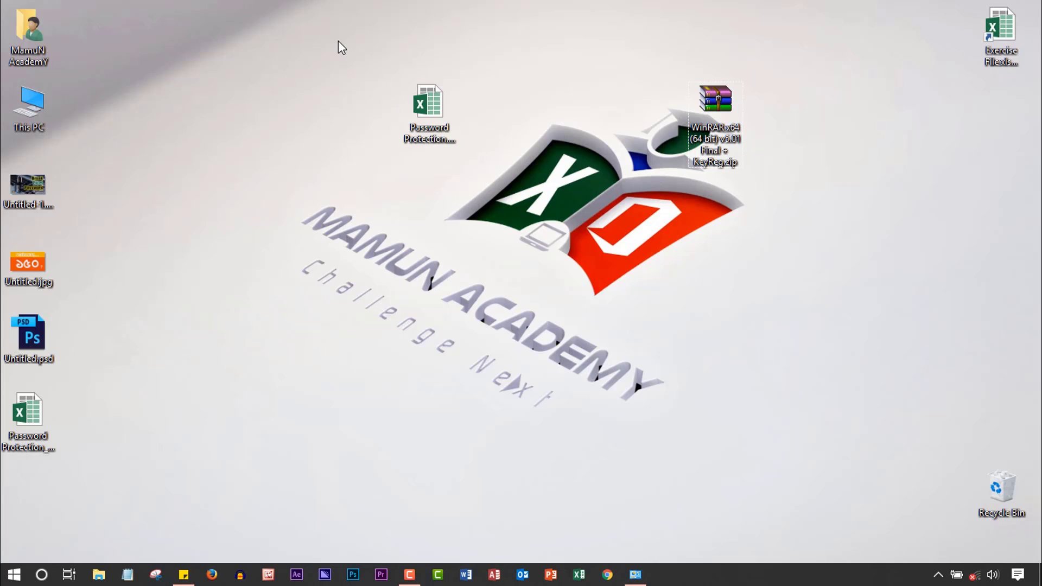
left_click_drag(338, 41, 897, 293)
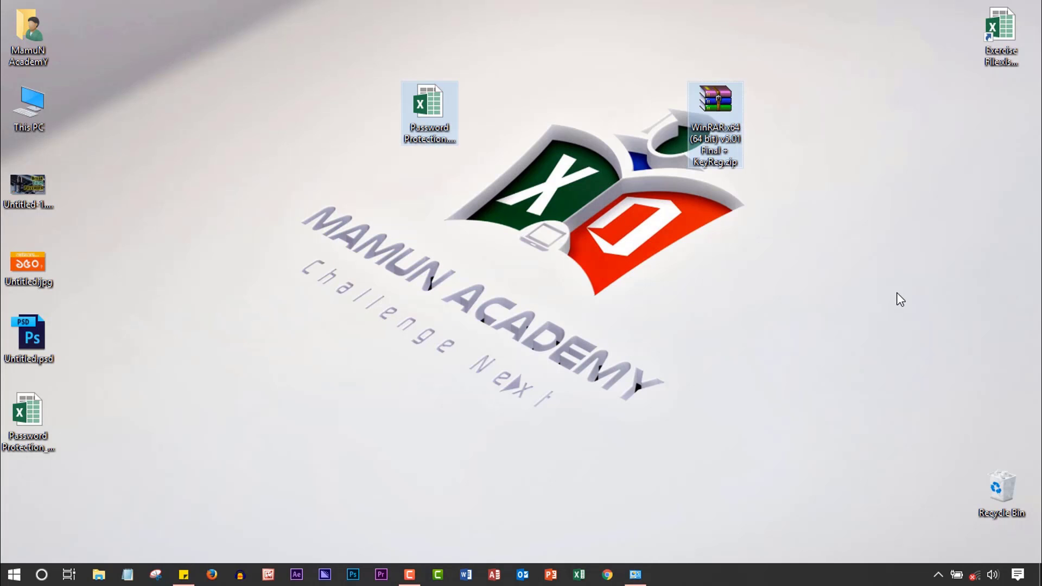